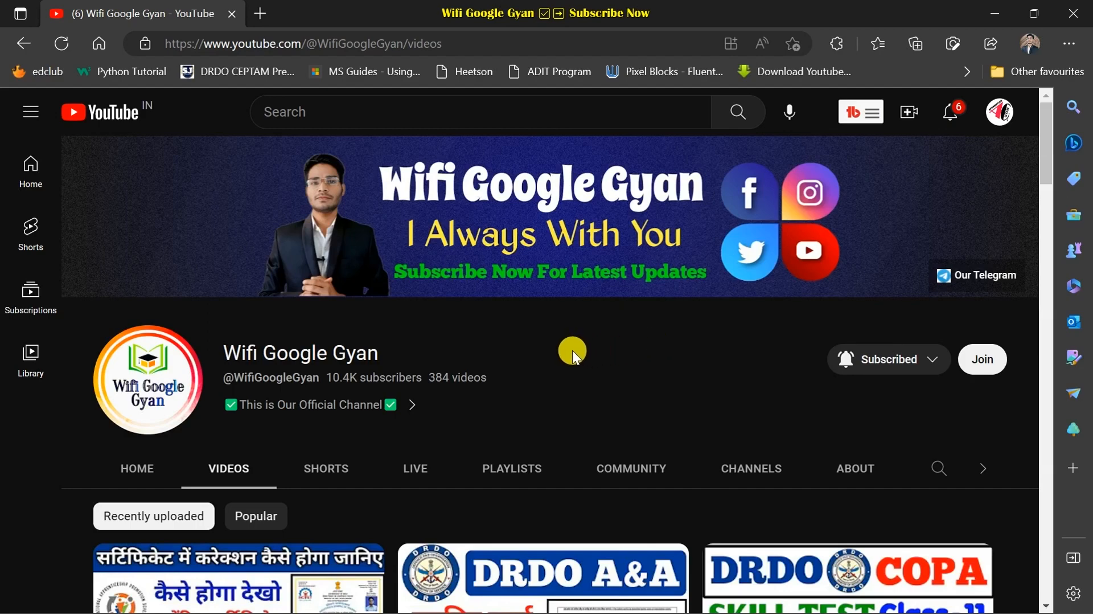
# - Scroll the Wifi Google Gyan channel's videos, then switch to its Playlists page
pyautogui.scroll(-3, 572, 350)
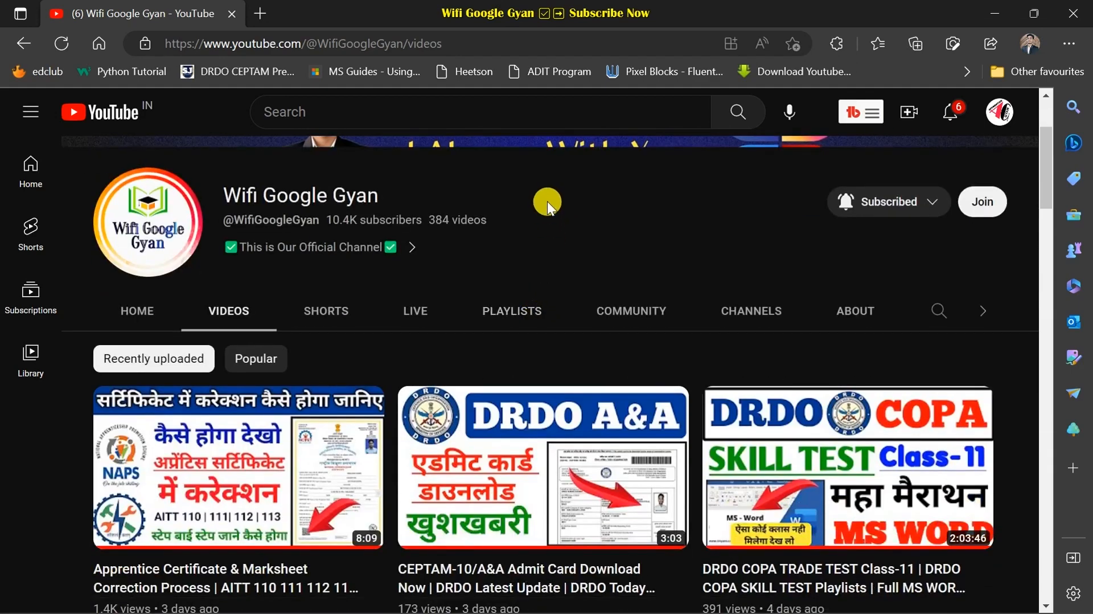
pyautogui.scroll(-3, 573, 222)
pyautogui.moveTo(928, 440)
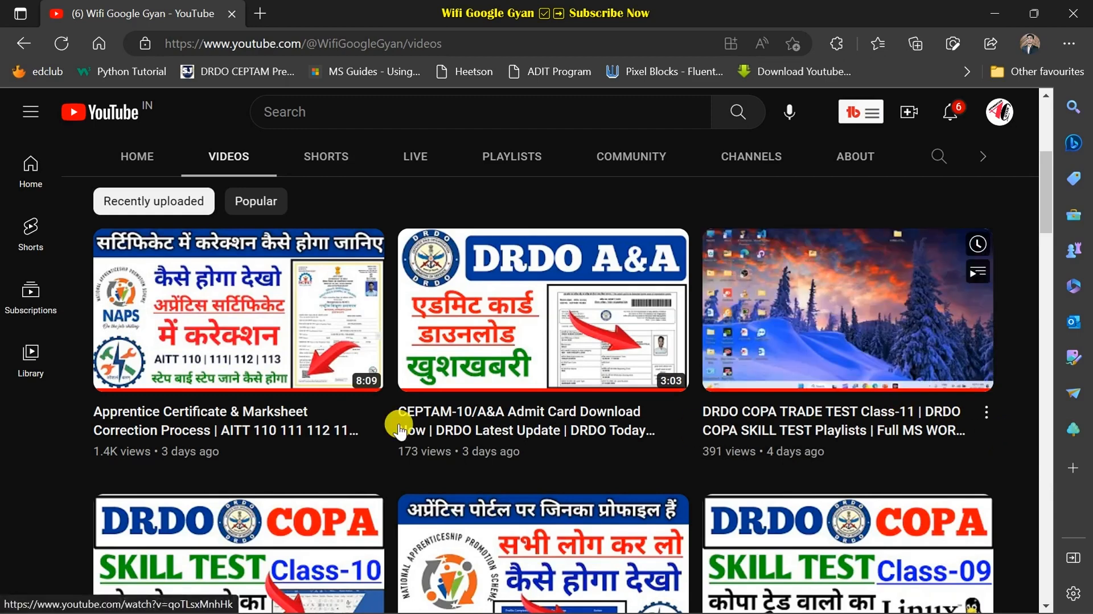
pyautogui.click(513, 165)
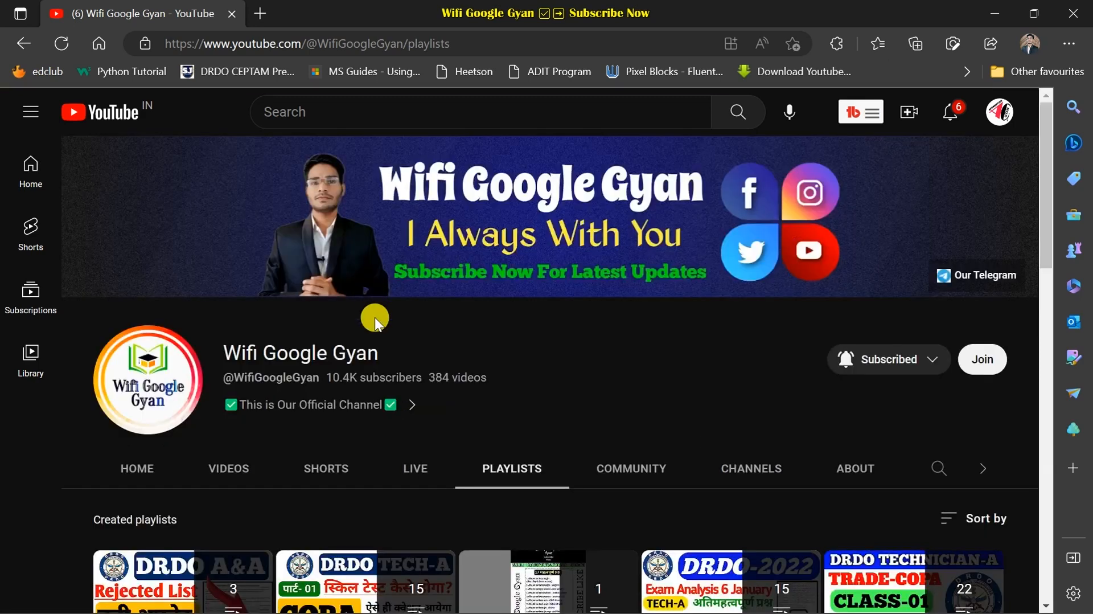
# - Scroll through the channel's playlists, then minimise the browser to reveal the desktop
pyautogui.scroll(-5, 380, 318)
pyautogui.scroll(3, 626, 302)
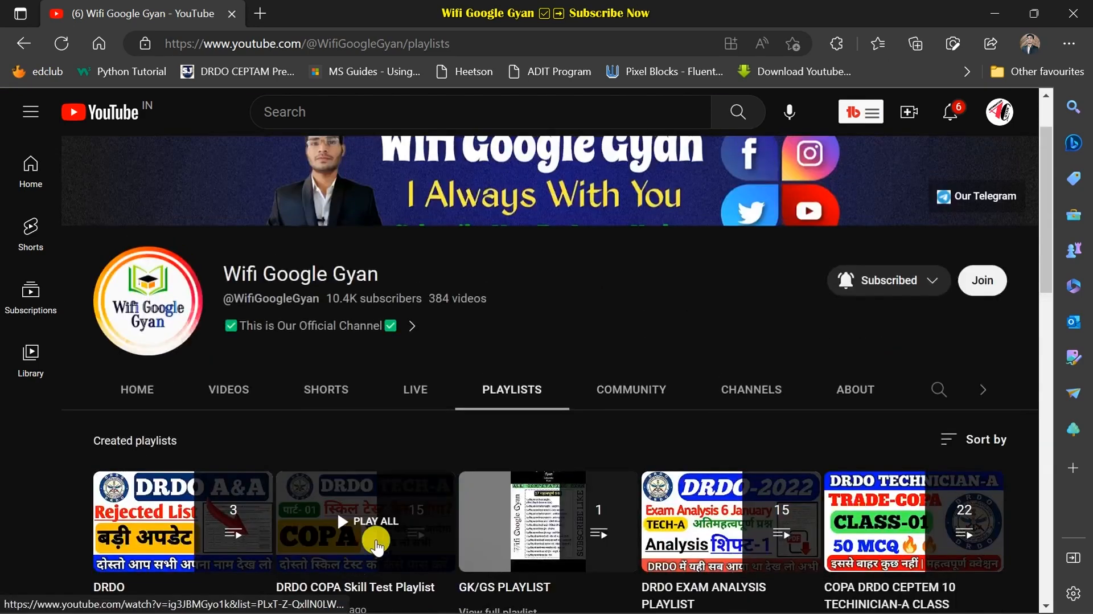
pyautogui.scroll(-3, 456, 444)
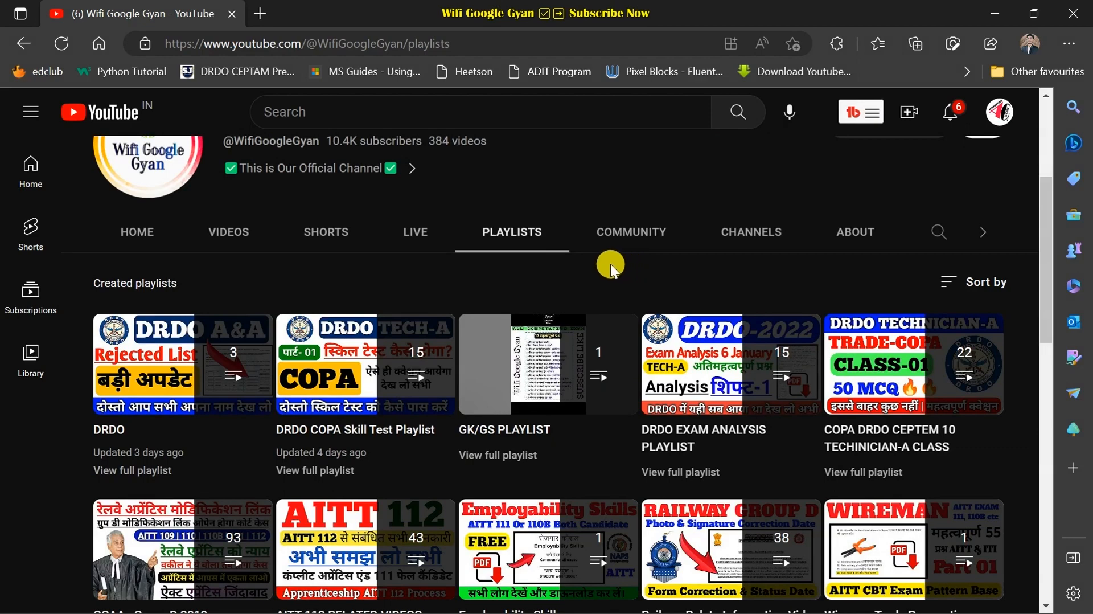
pyautogui.moveTo(415, 380)
pyautogui.click(994, 13)
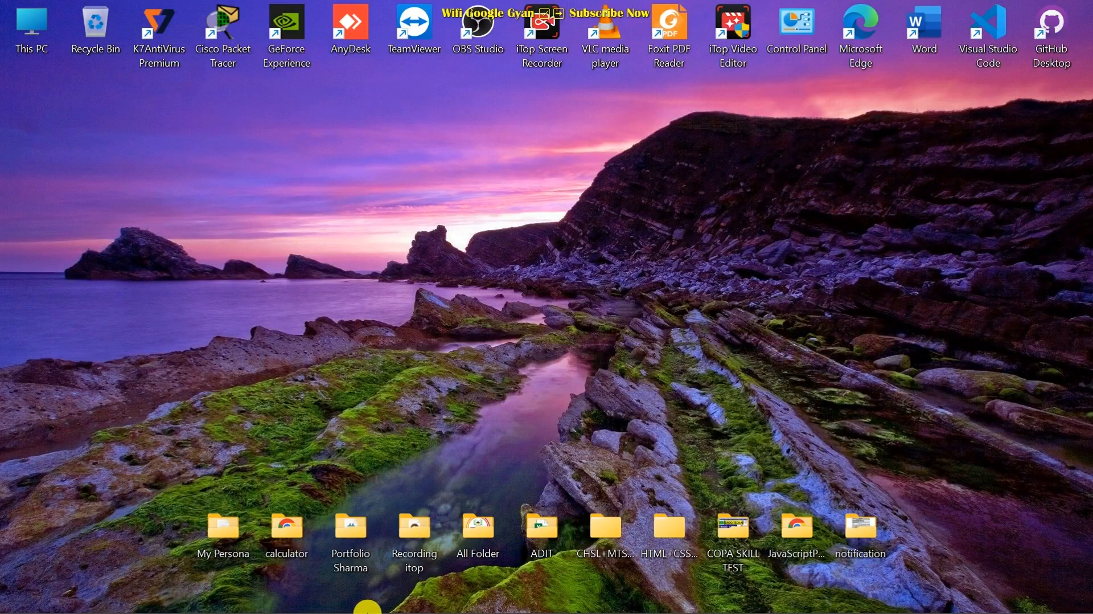
# - Search Windows for 'mswo' and launch Microsoft Word from the results
pyautogui.click(448, 602)
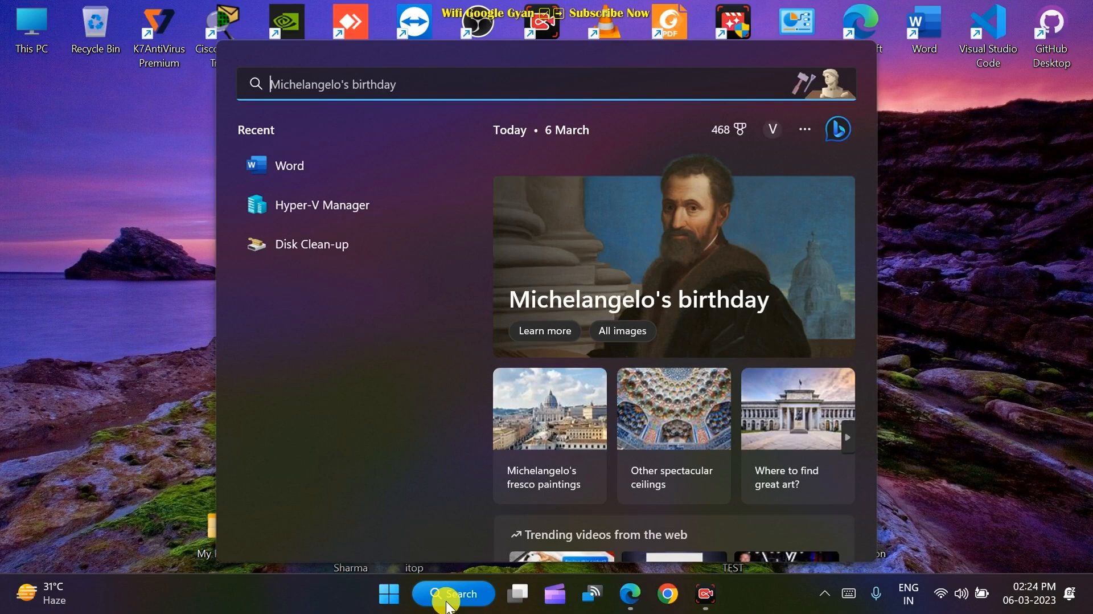
pyautogui.write('ms')
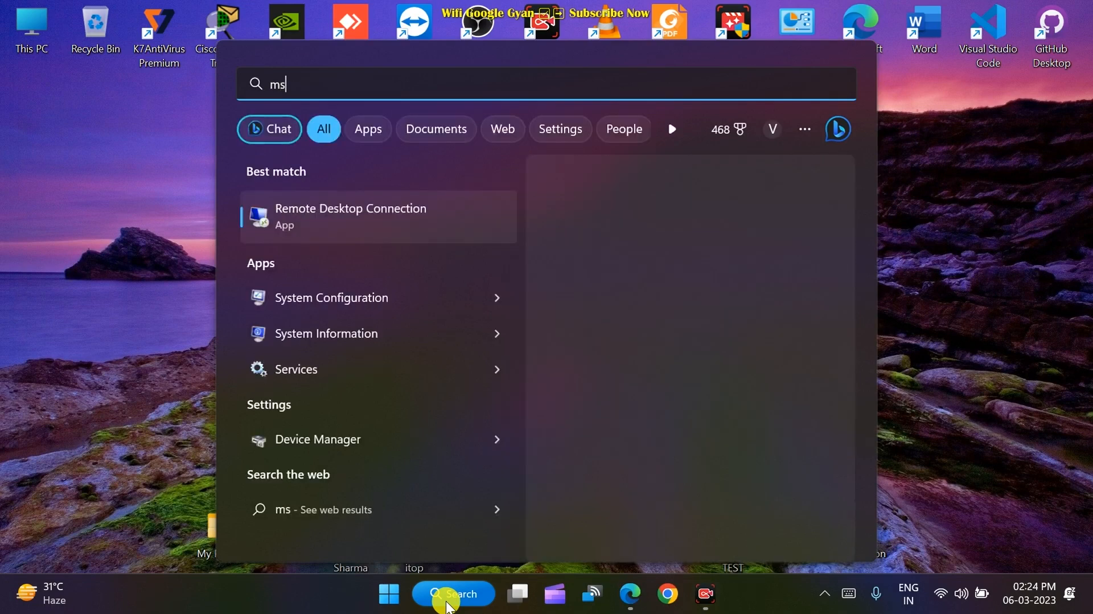
pyautogui.write('wo')
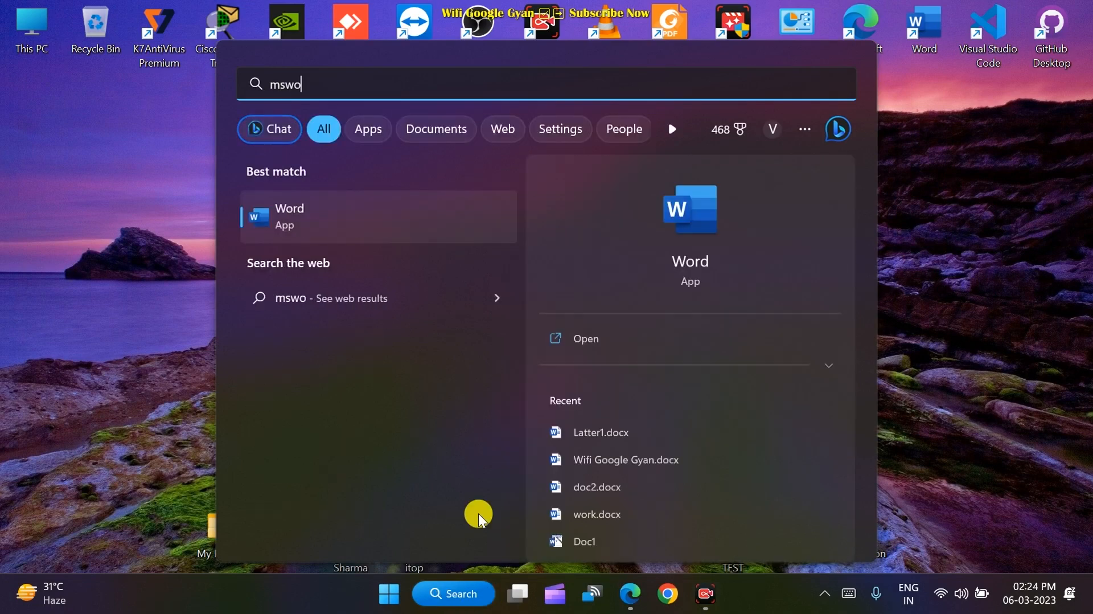
pyautogui.click(336, 222)
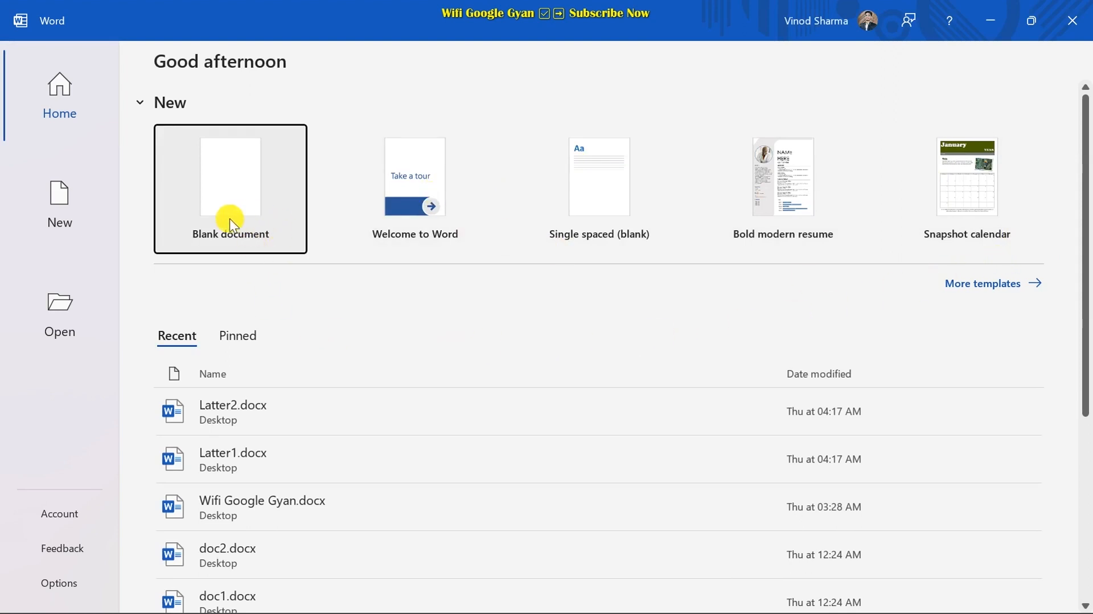
# - Create a blank document and start the Step-by-Step Mail Merge Wizard from the Mailings tab
pyautogui.click(238, 200)
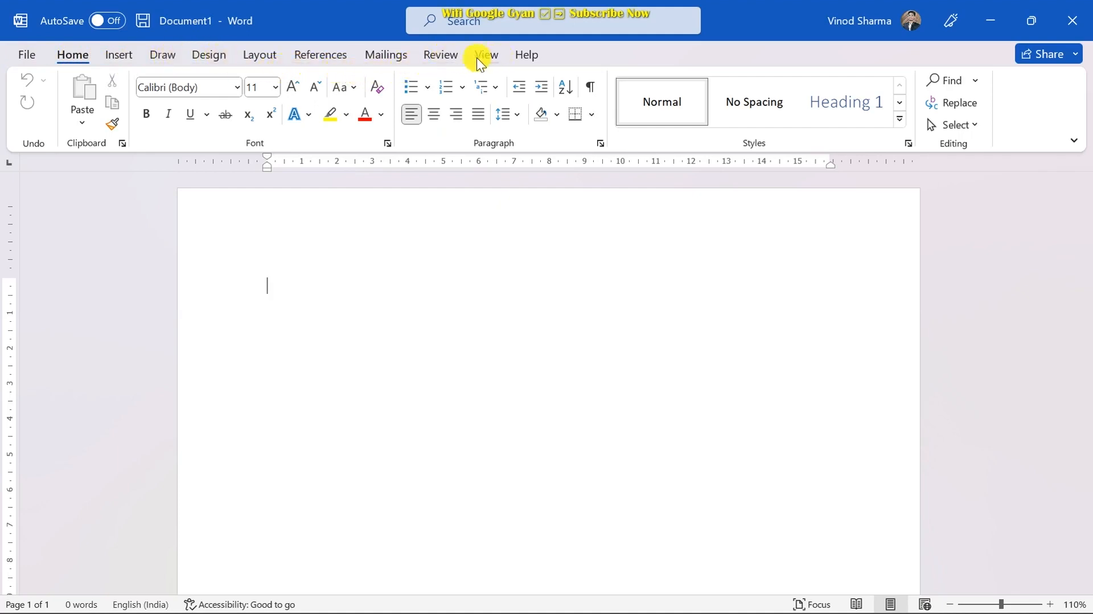
pyautogui.click(387, 54)
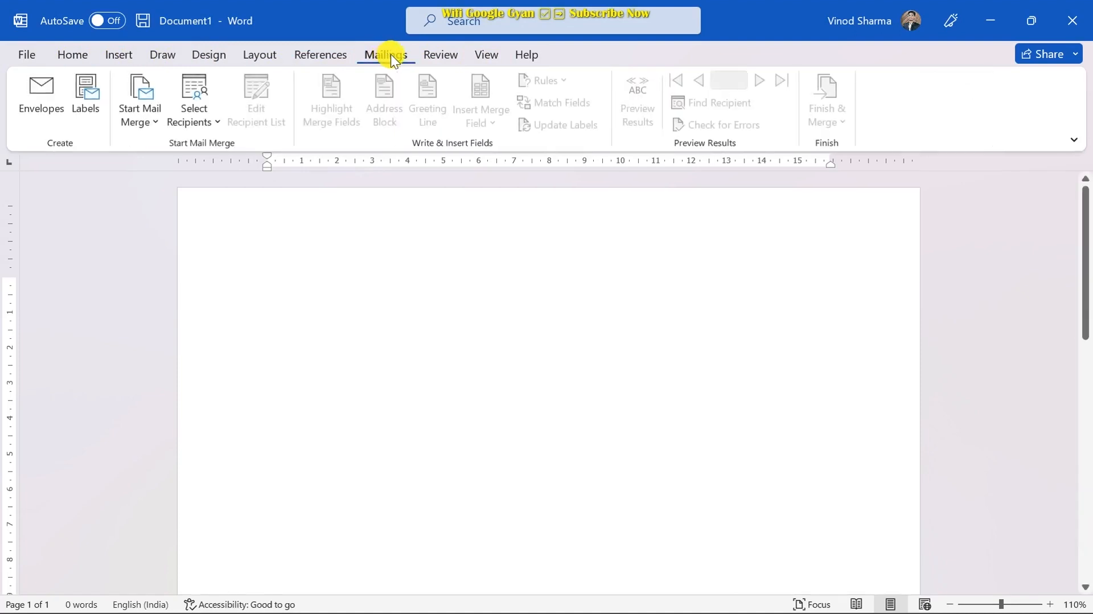
pyautogui.click(146, 114)
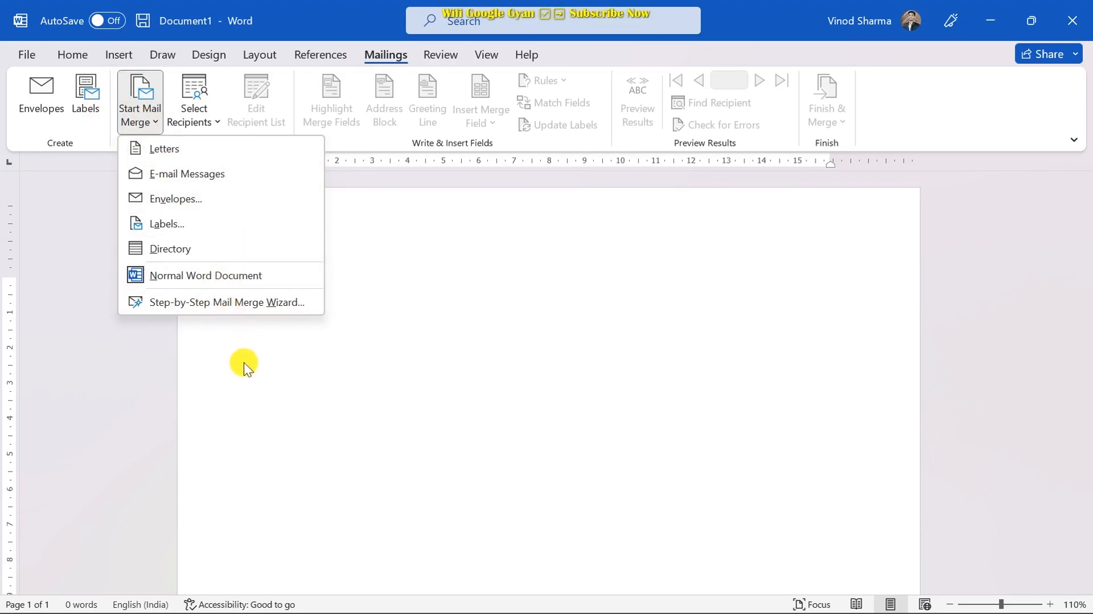
pyautogui.click(230, 302)
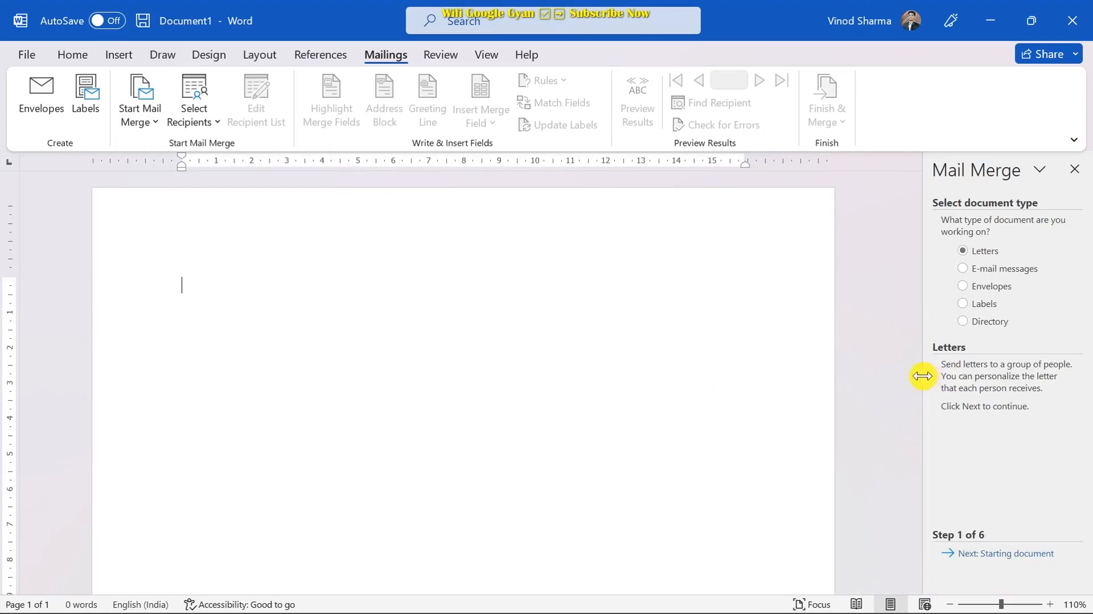
# - Widen the Mail Merge pane and generate four sample paragraphs with =rand(4,4)
pyautogui.moveTo(921, 377); pyautogui.dragTo(823, 393)
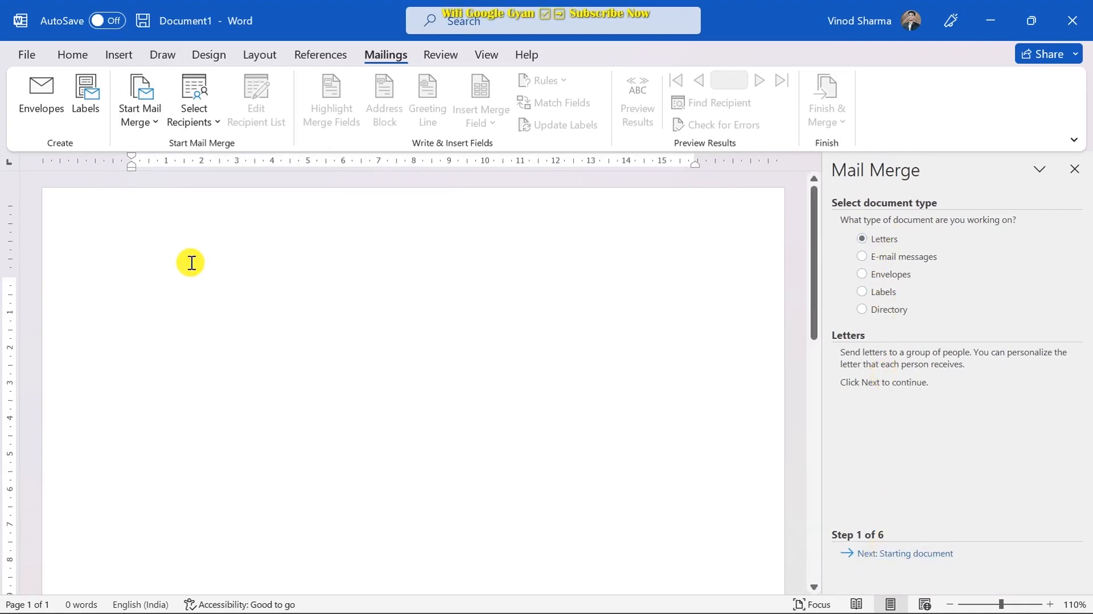
pyautogui.write('=ran')
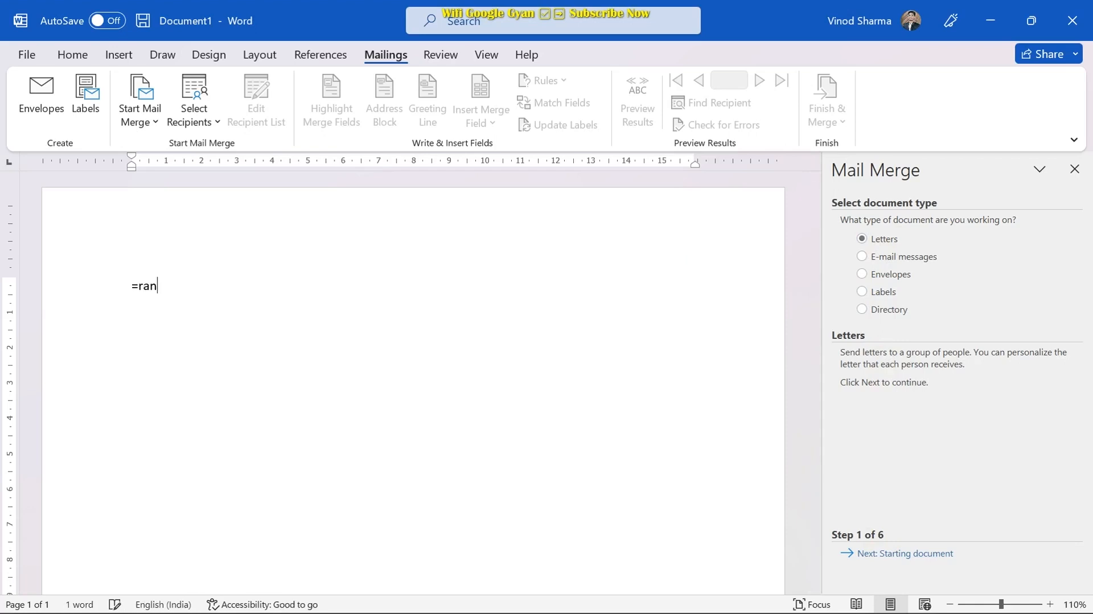
pyautogui.write('d(4,4)')
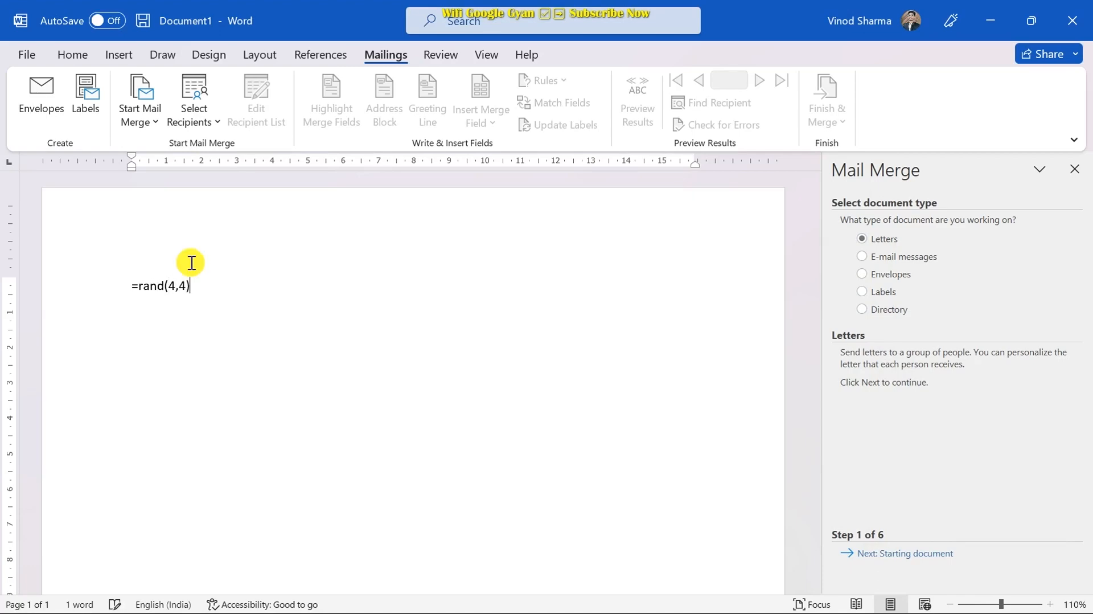
pyautogui.press('Return')
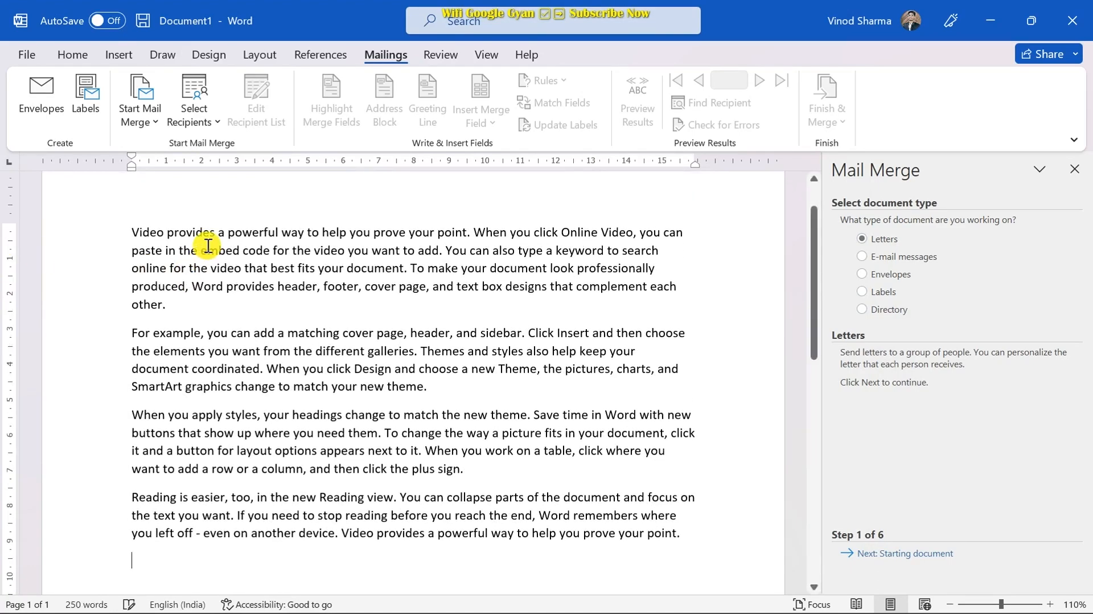
# - Insert several blank lines above the sample text and place the cursor at the top
pyautogui.scroll(2, 287, 365)
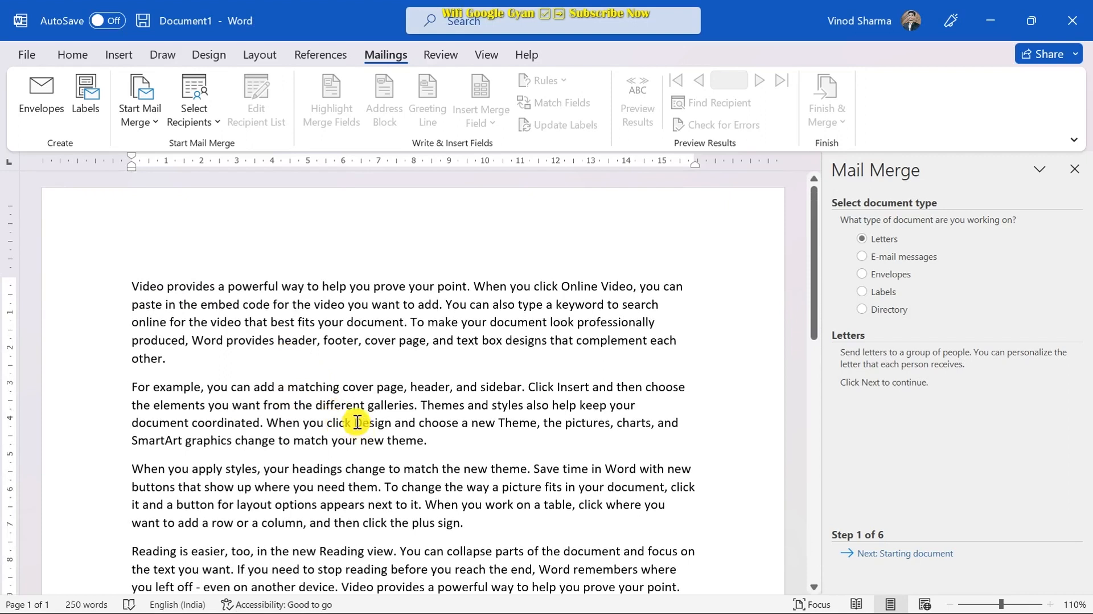
pyautogui.click(129, 286)
pyautogui.press('Return')
pyautogui.press('Return')
pyautogui.press('Return')
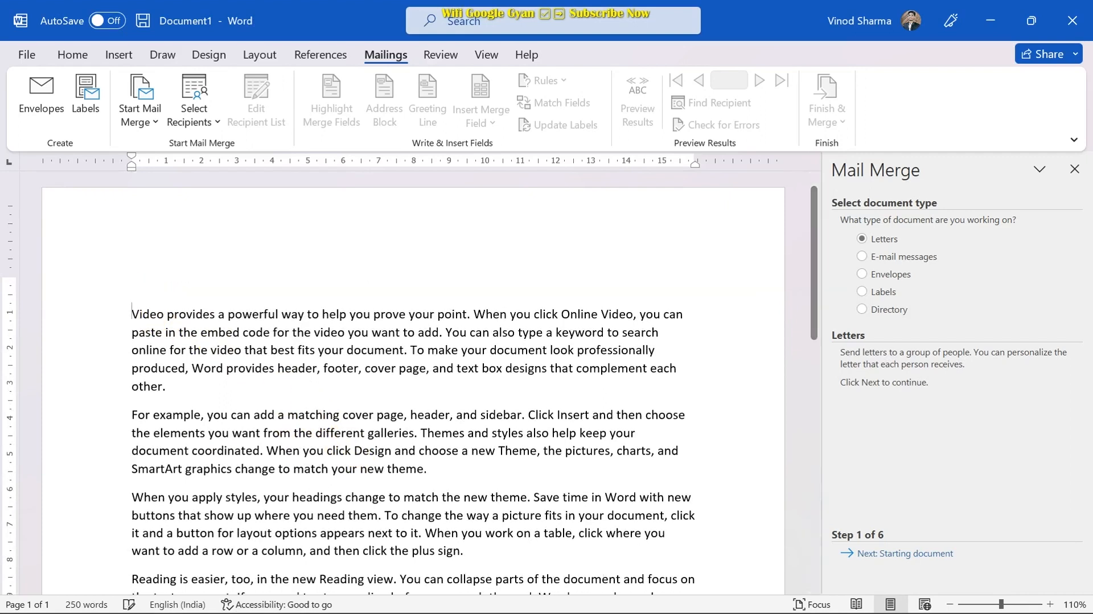
pyautogui.click(131, 244)
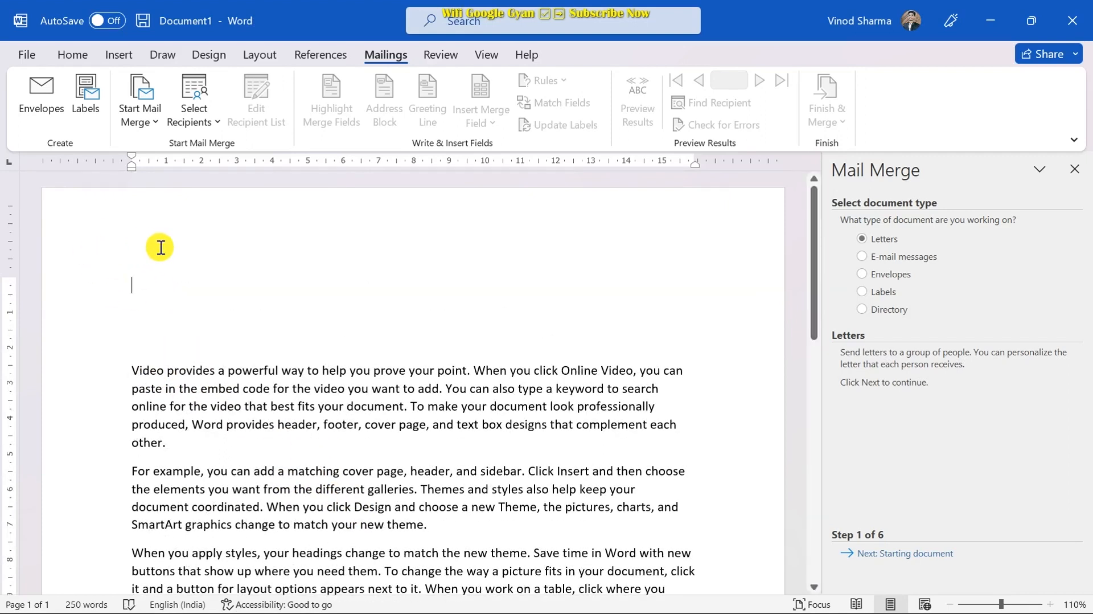
pyautogui.press('Return')
pyautogui.press('Return')
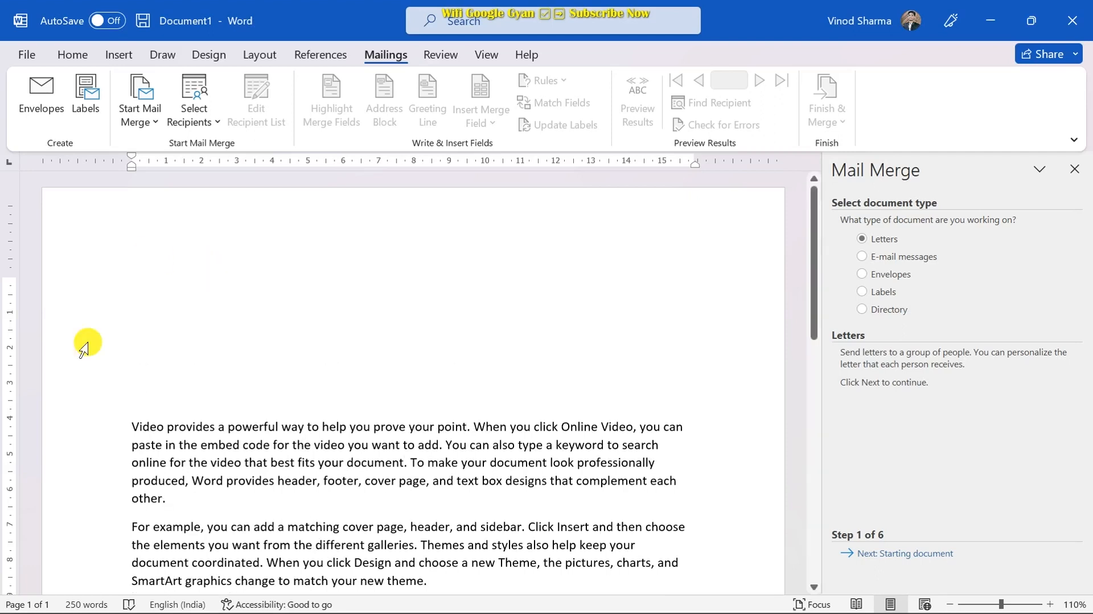
pyautogui.click(149, 259)
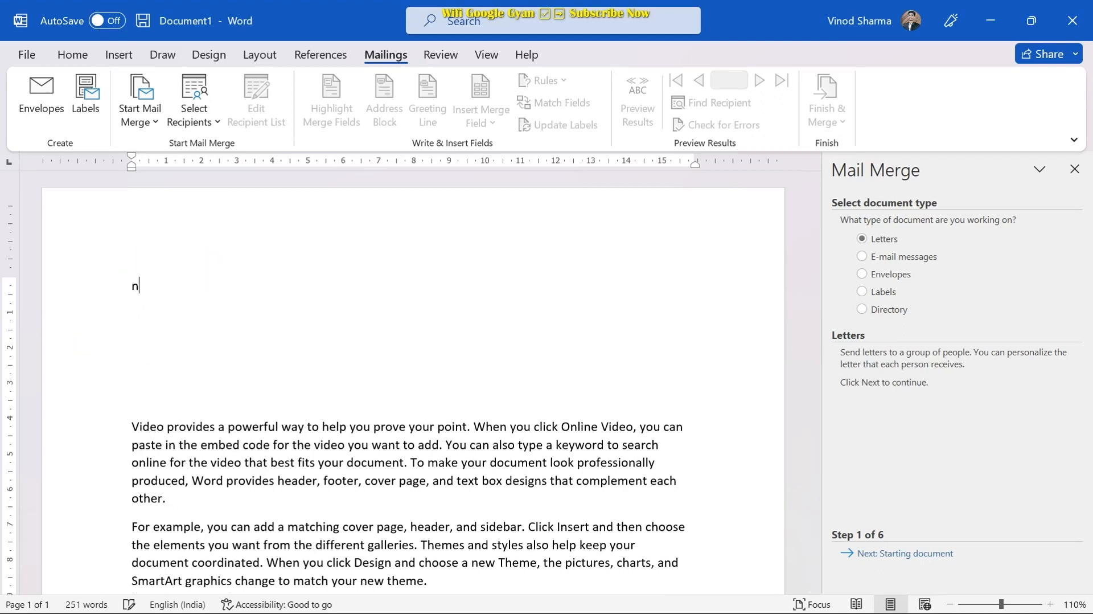
pyautogui.write('Name')
pyautogui.press('Return')
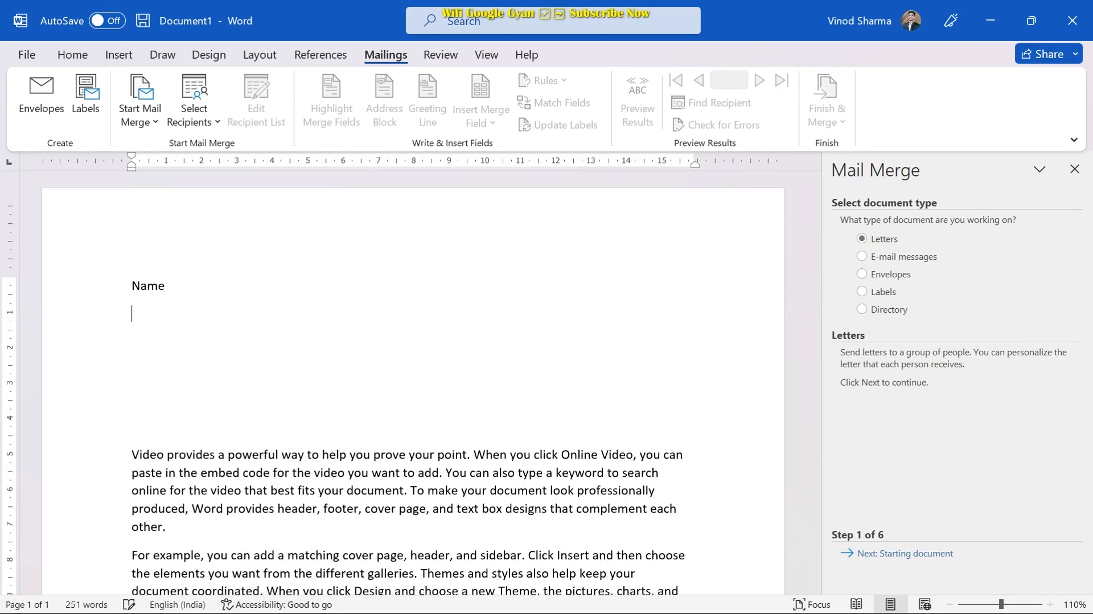
pyautogui.write('Fa')
pyautogui.write('tehr')
pyautogui.press('BackSpace')
pyautogui.press('BackSpace')
pyautogui.press('BackSpace')
pyautogui.press('BackSpace')
pyautogui.write('ther Name')
pyautogui.press('Return')
pyautogui.write('Class')
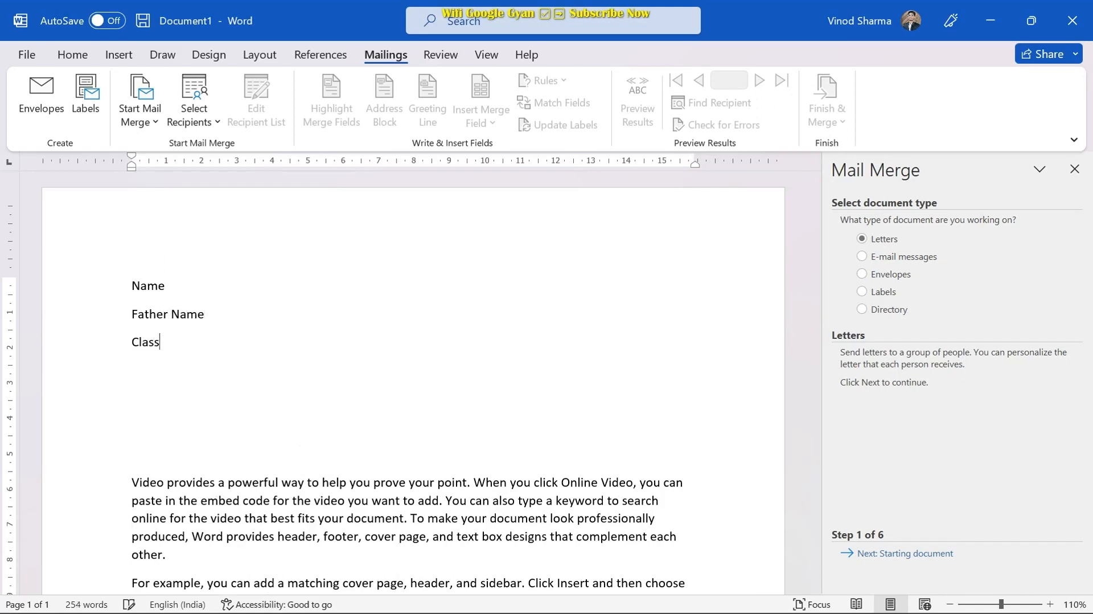
pyautogui.press('Return')
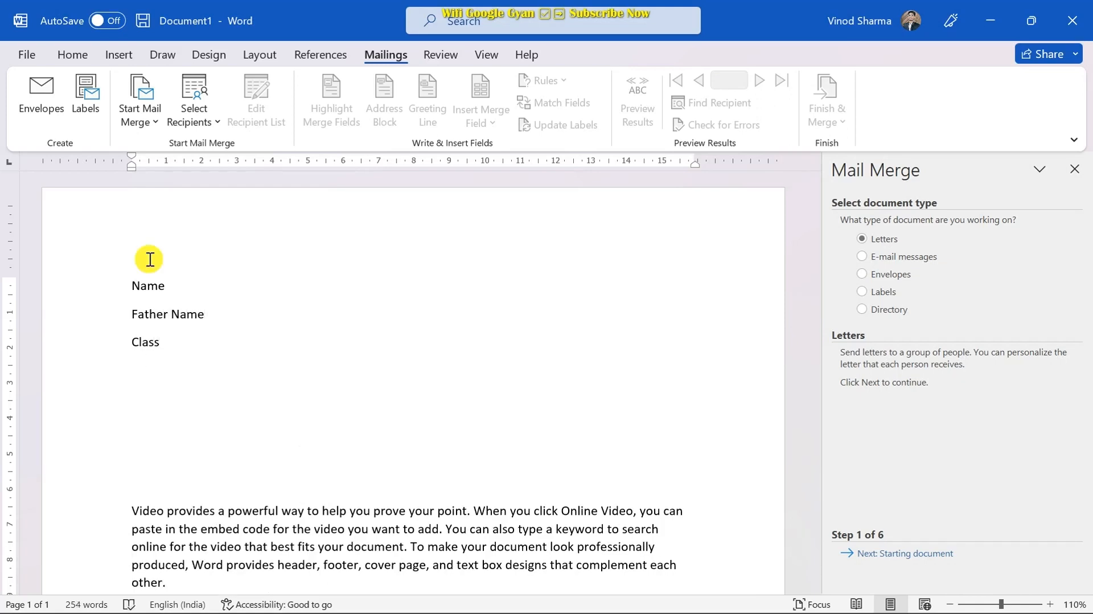
pyautogui.write('Fess')
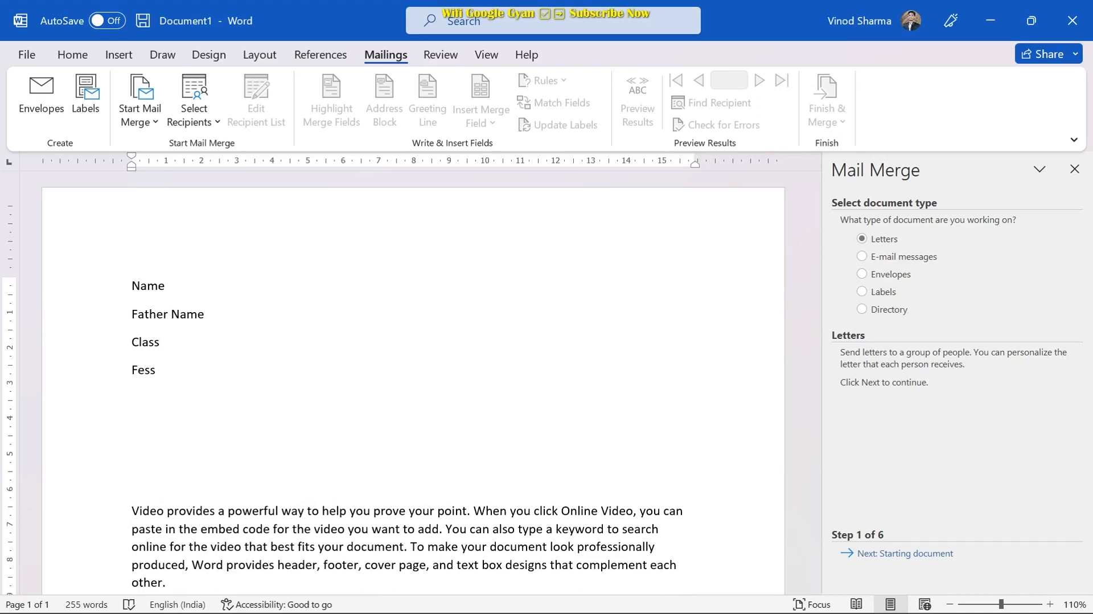
pyautogui.press('Delete')
pyautogui.press('Delete')
pyautogui.press('Delete')
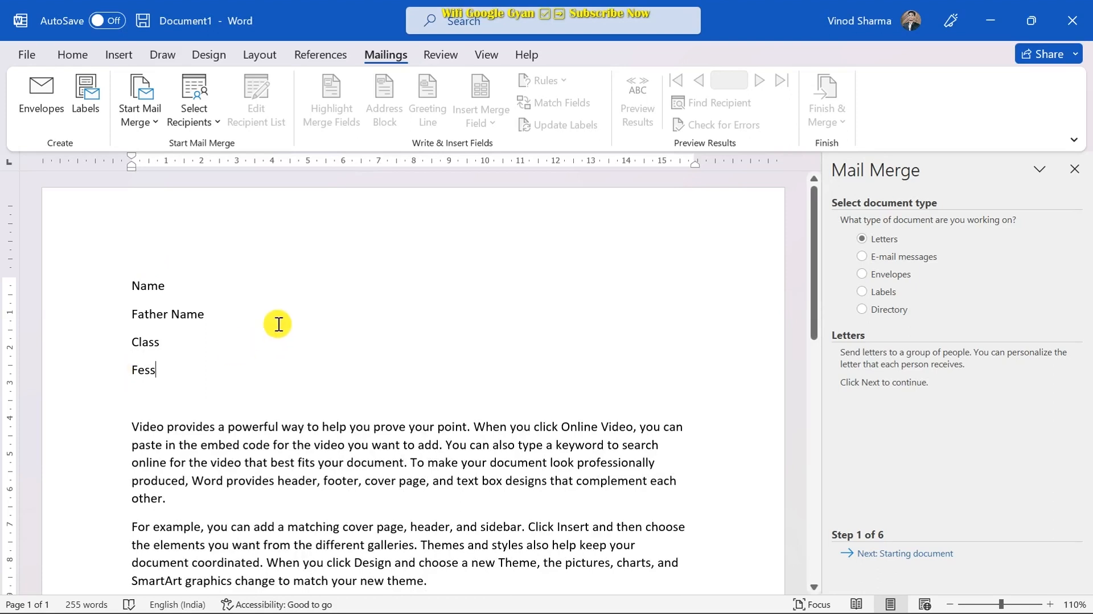
pyautogui.click(192, 283)
pyautogui.write('-')
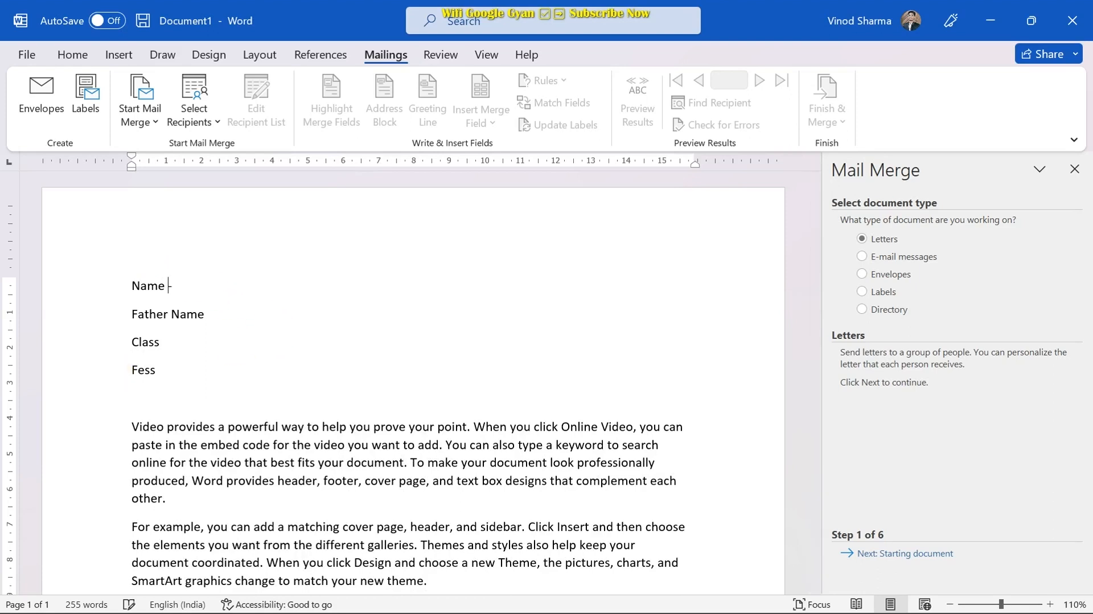
pyautogui.click(249, 318)
pyautogui.write('-')
pyautogui.click(174, 343)
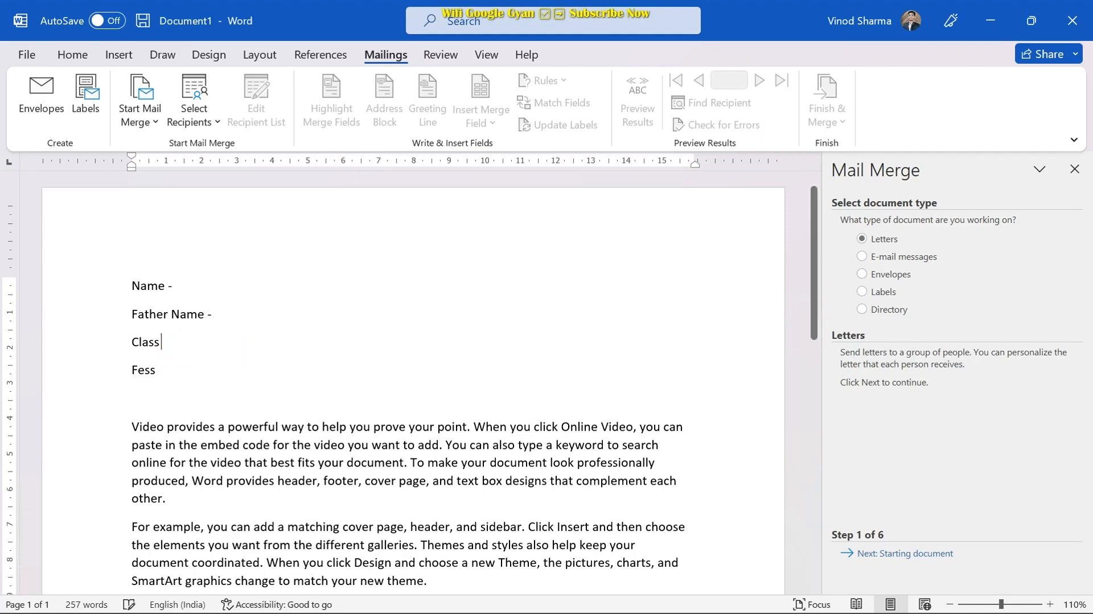
pyautogui.write('-')
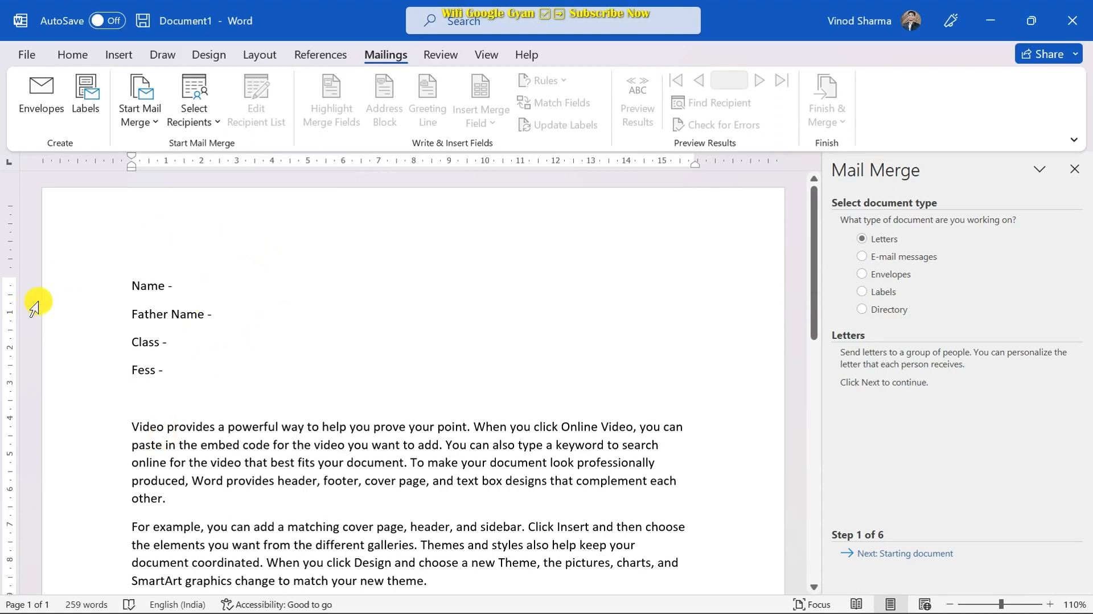
pyautogui.click(132, 284)
pyautogui.click(202, 266)
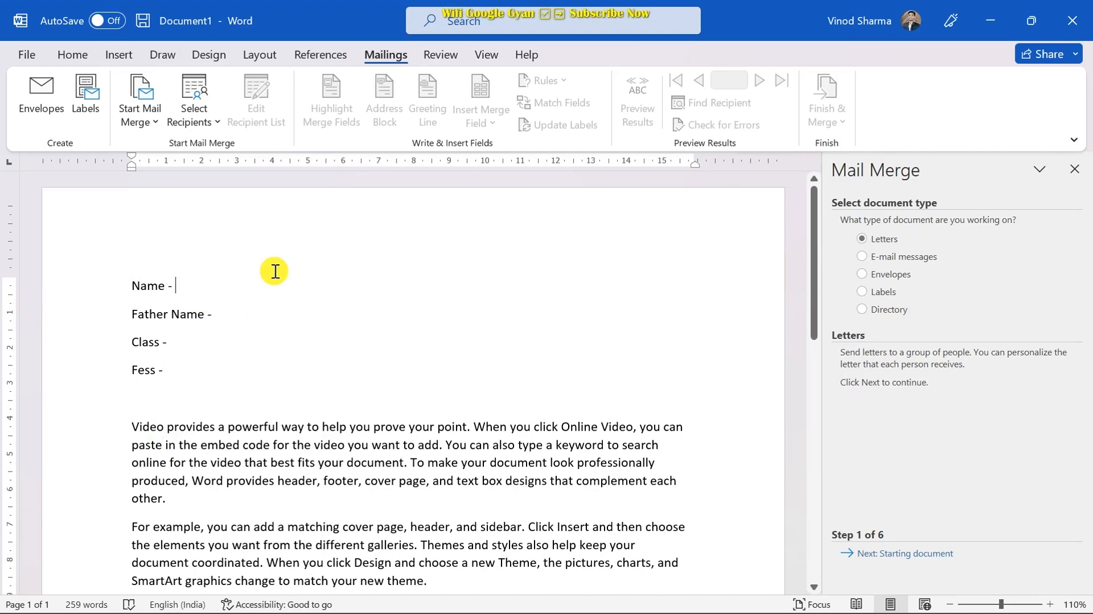
pyautogui.scroll(-2, 307, 438)
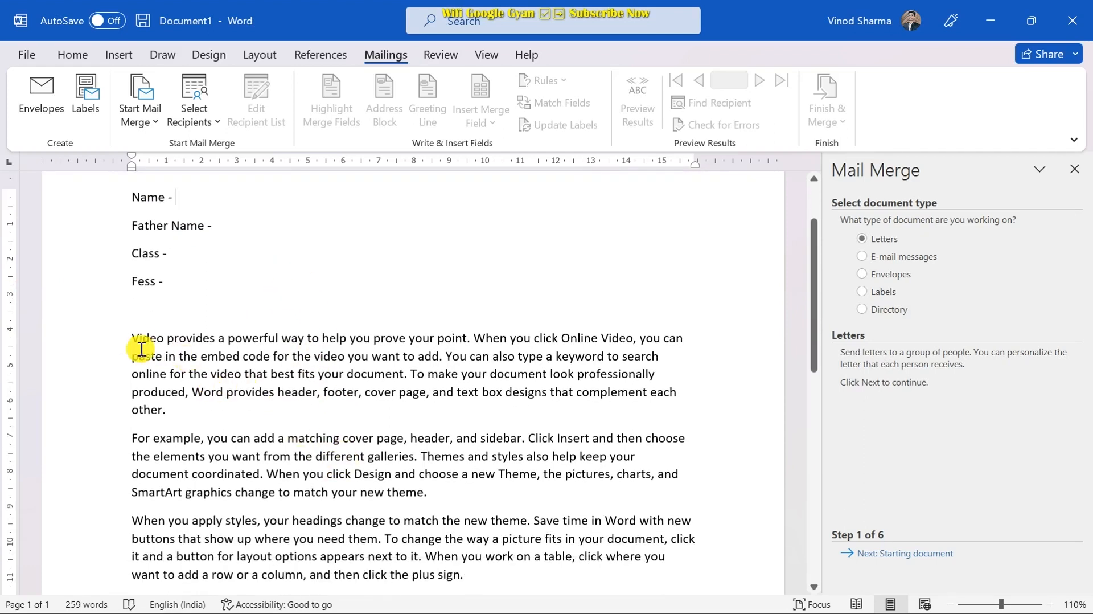
pyautogui.moveTo(141, 348); pyautogui.dragTo(401, 545)
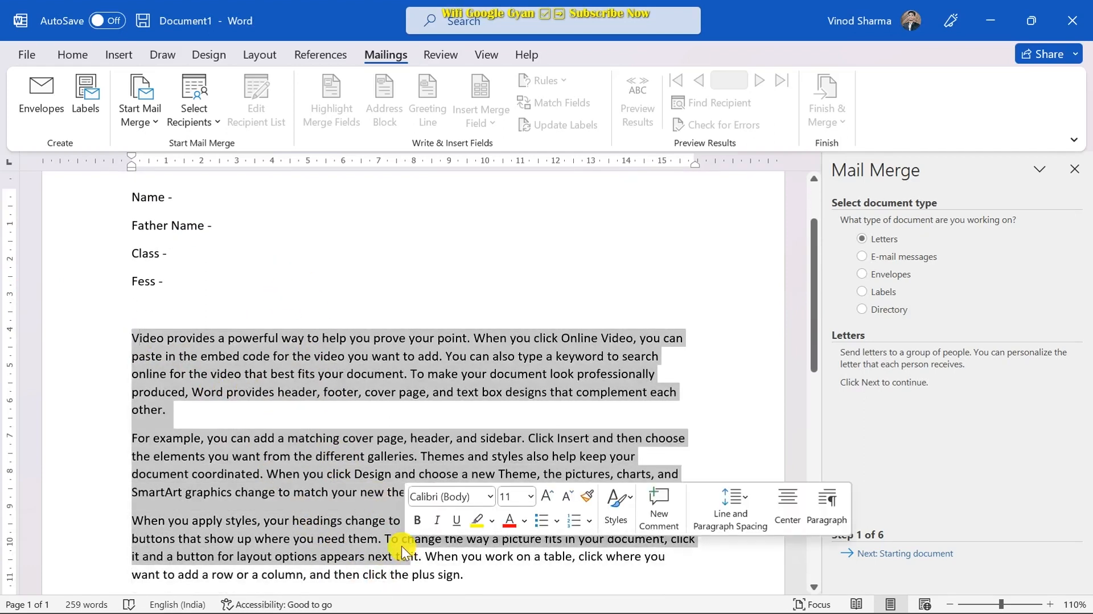
pyautogui.scroll(2, 336, 372)
pyautogui.click(337, 373)
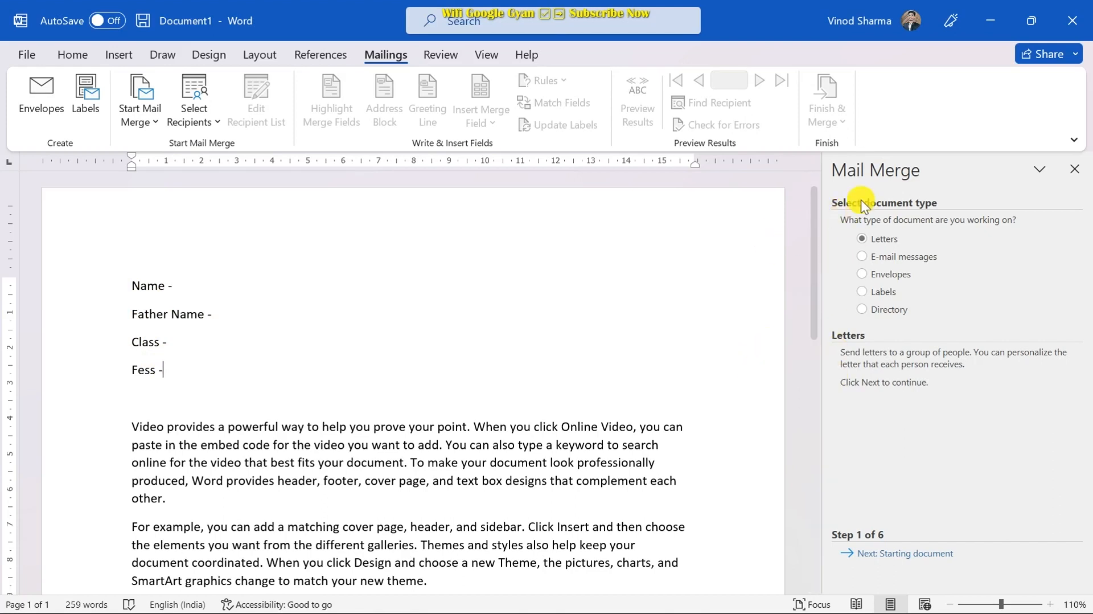
# - Advance the mail merge wizard to step 2, with the current document as the starting document
pyautogui.click(142, 92)
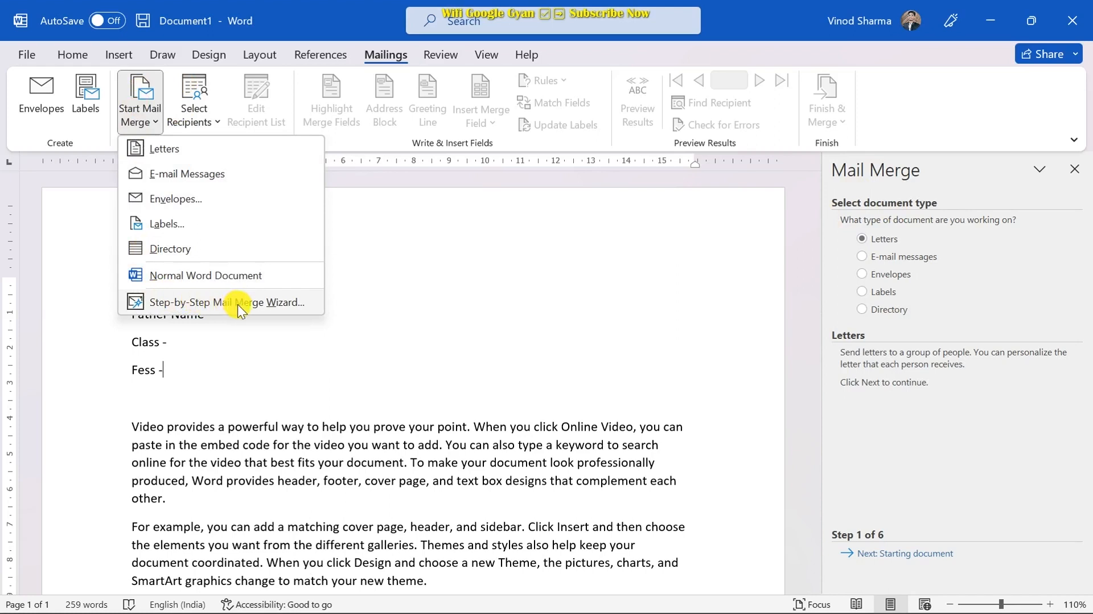
pyautogui.click(394, 294)
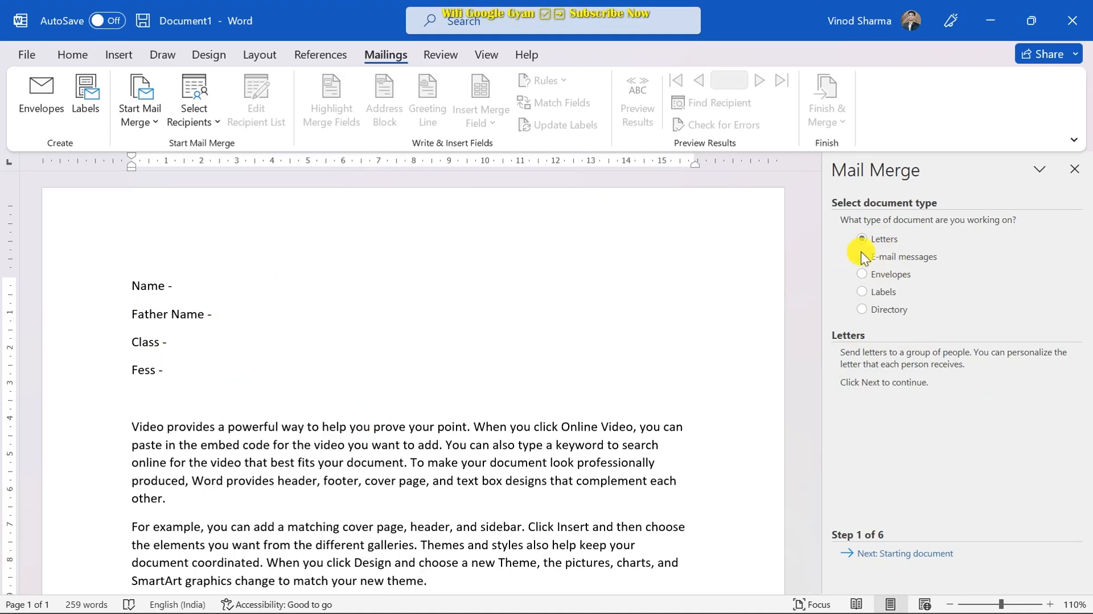
pyautogui.click(891, 555)
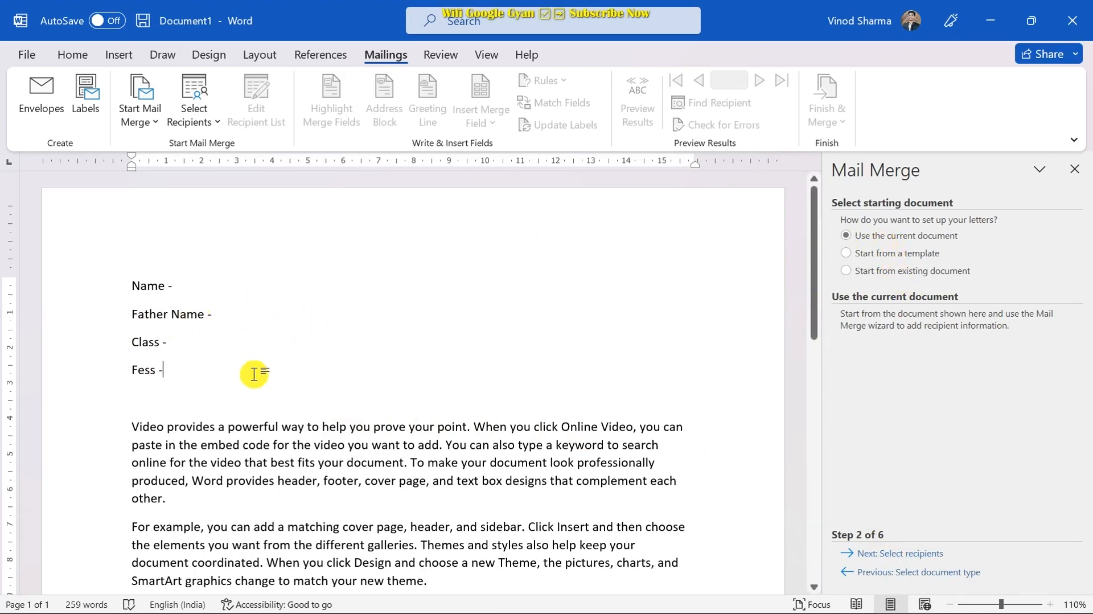
# - Go to Select recipients, choose Type a new list, and open the New Address List dialog
pyautogui.click(897, 554)
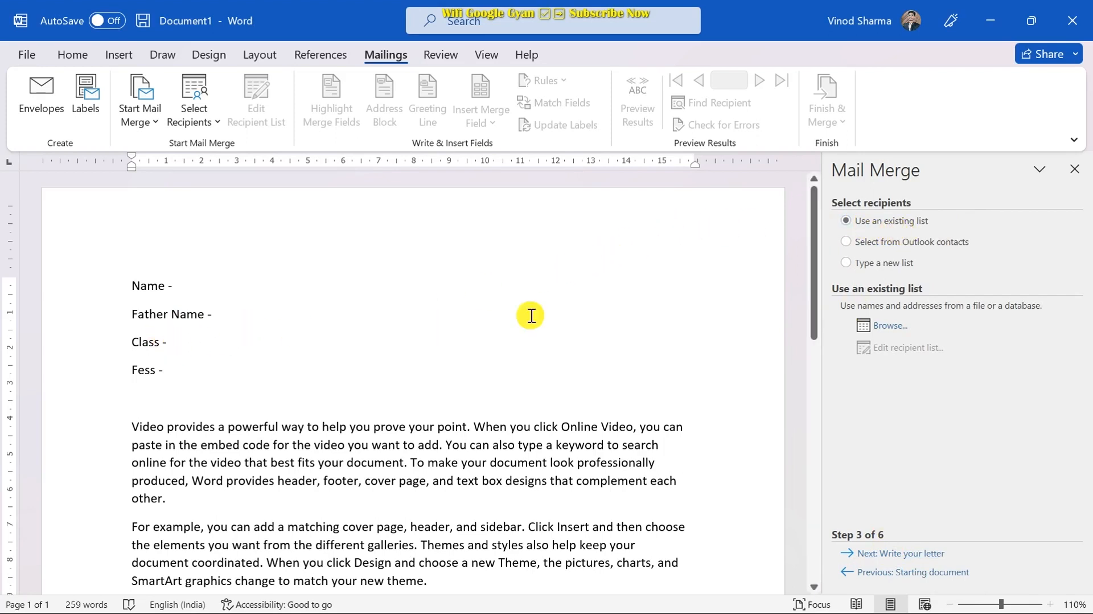
pyautogui.click(881, 270)
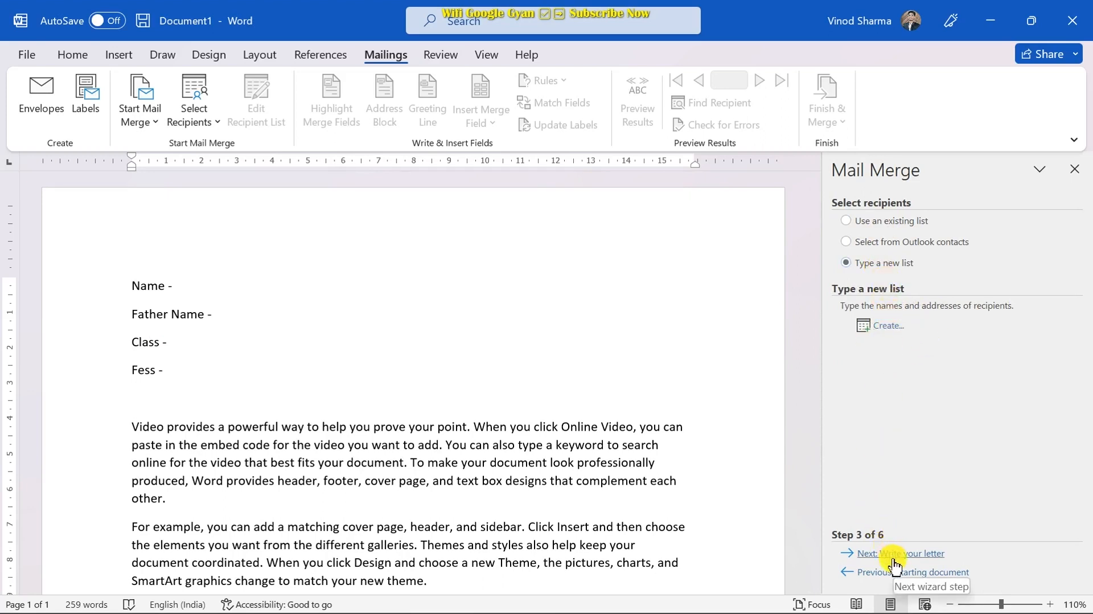
pyautogui.click(886, 325)
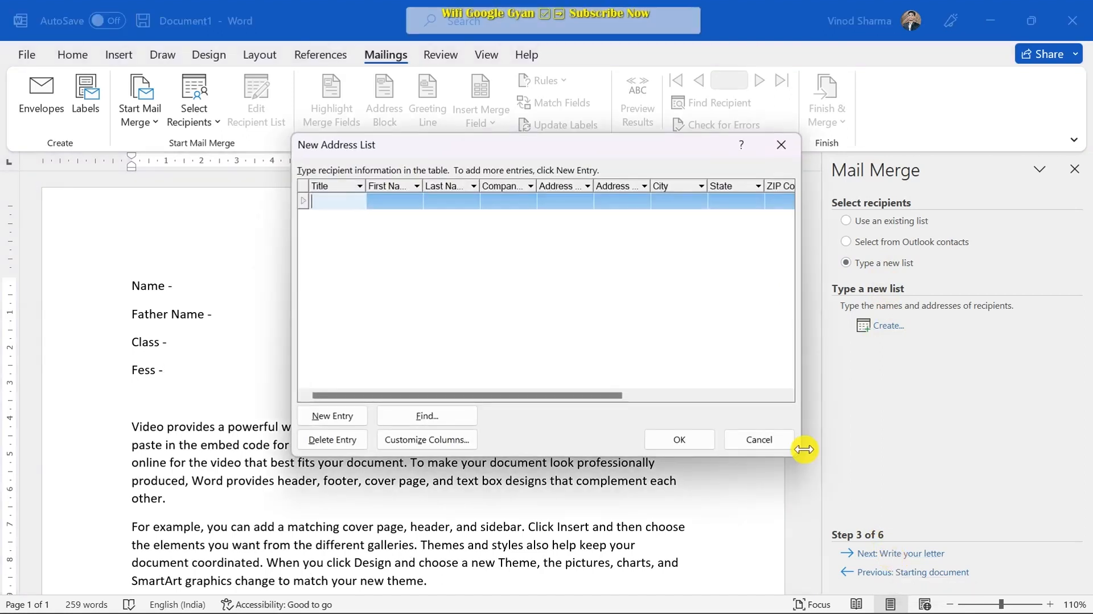
pyautogui.moveTo(585, 142); pyautogui.dragTo(515, 111)
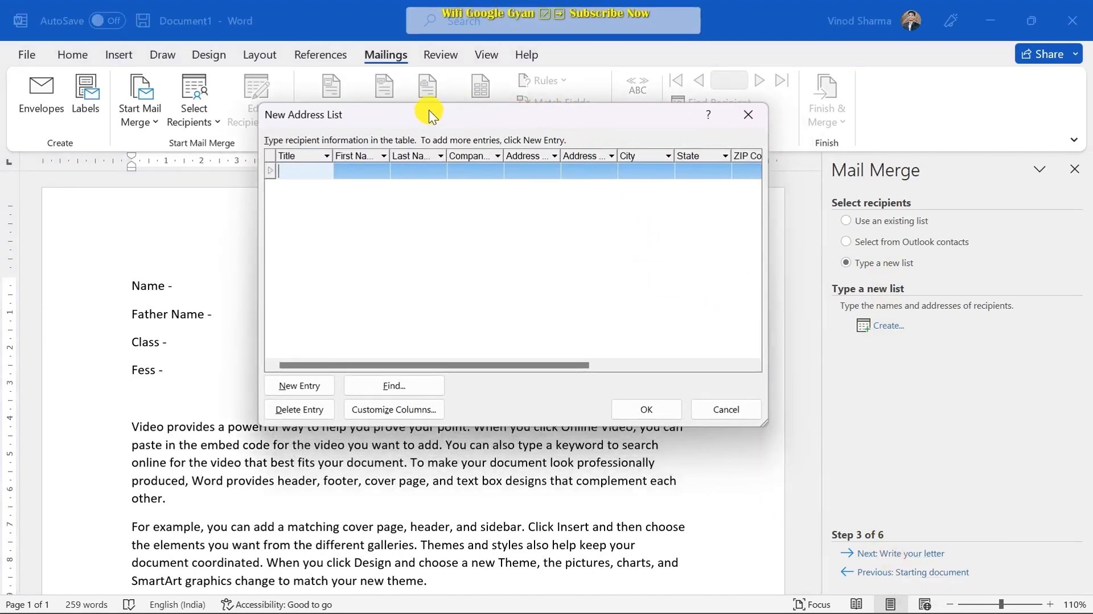
pyautogui.moveTo(429, 110); pyautogui.dragTo(447, 97)
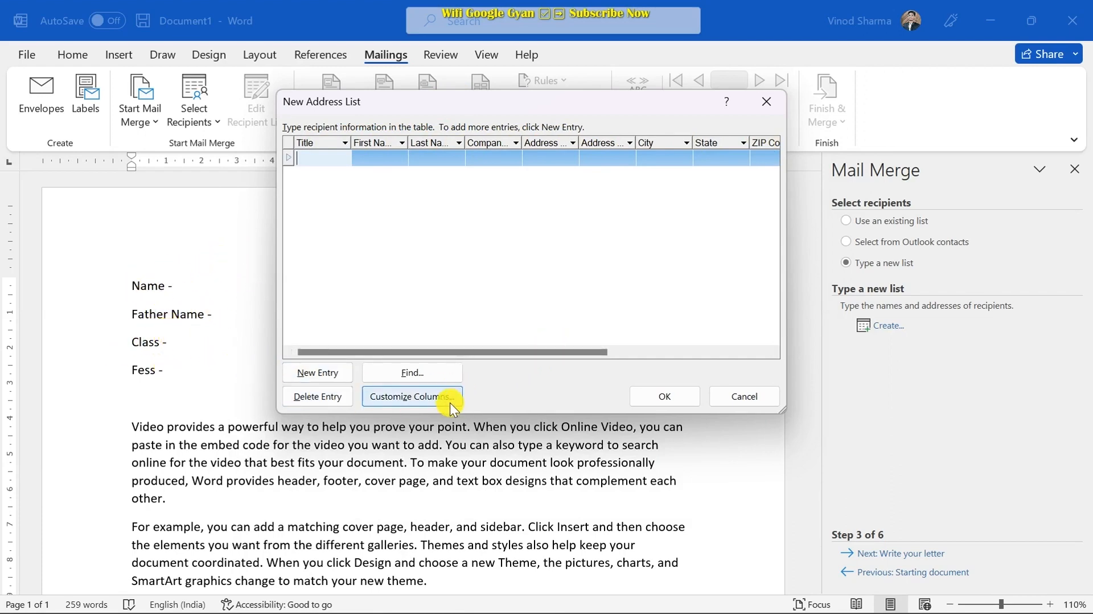
# - In Customize Columns, delete the E-mail Address, Home Phone, Work Phone and Country or Region fields
pyautogui.click(406, 397)
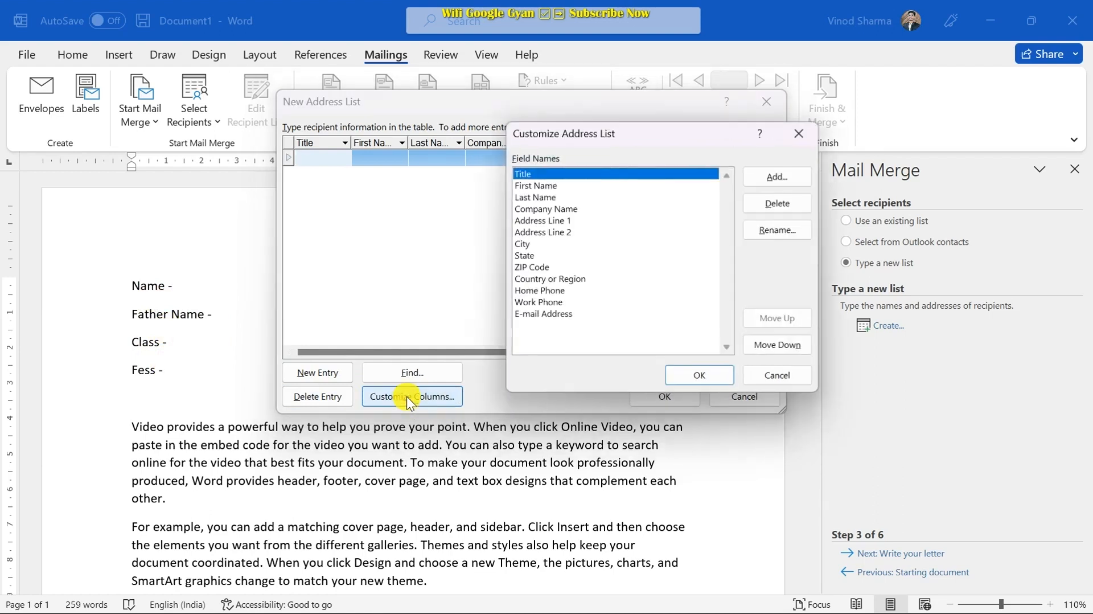
pyautogui.click(554, 316)
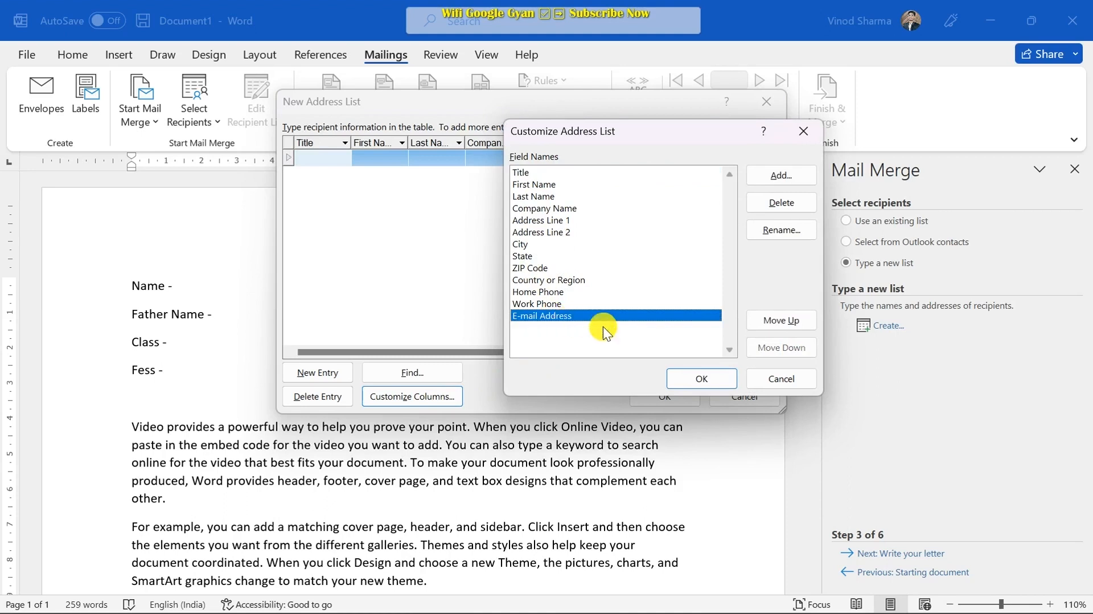
pyautogui.click(783, 201)
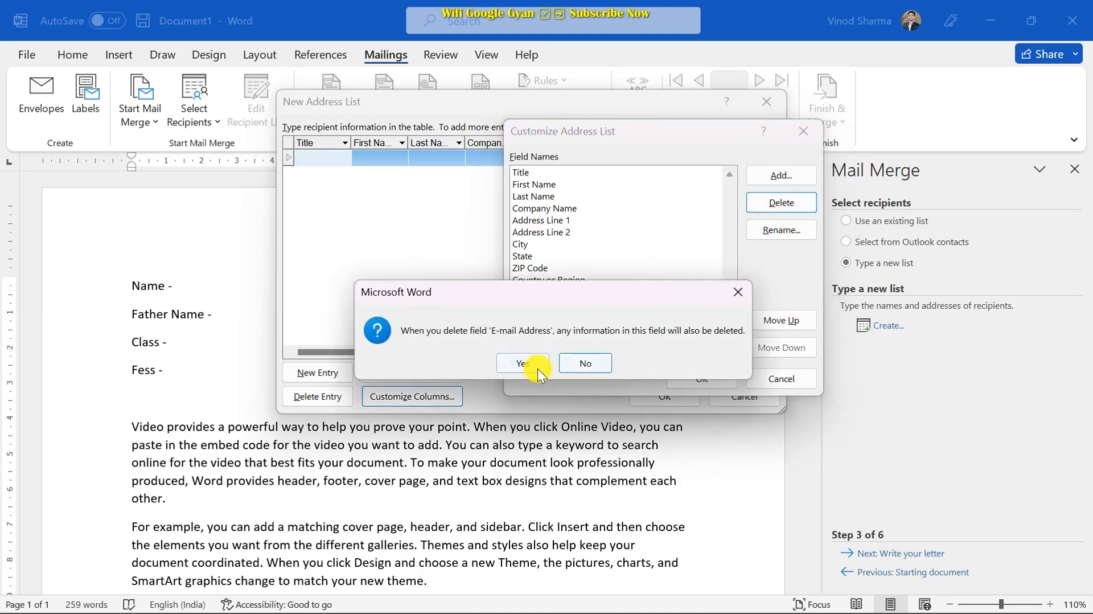
pyautogui.click(523, 363)
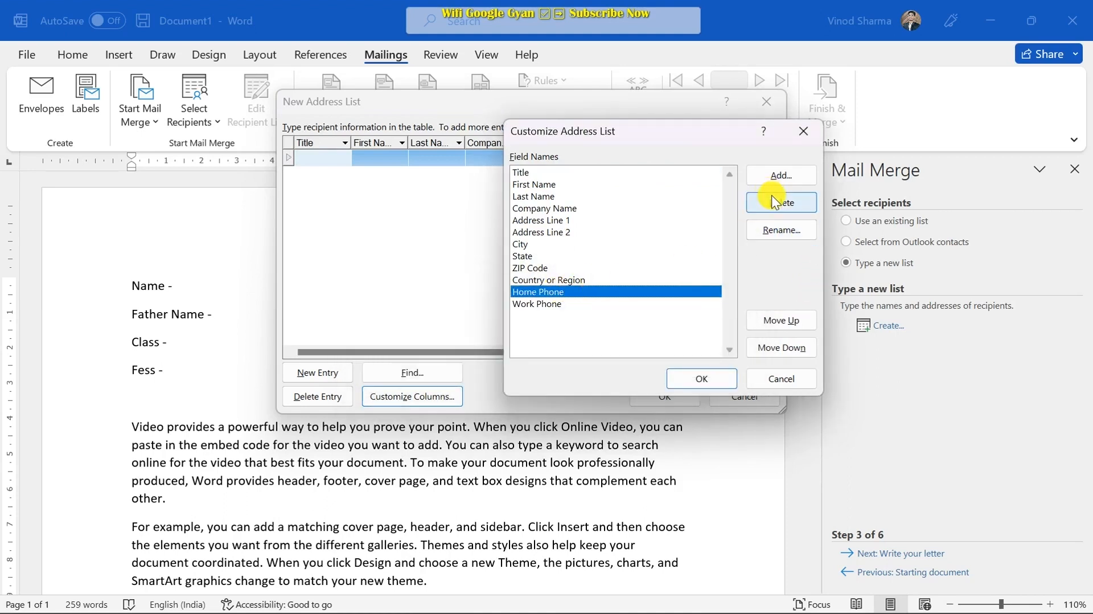
pyautogui.click(774, 200)
pyautogui.click(522, 362)
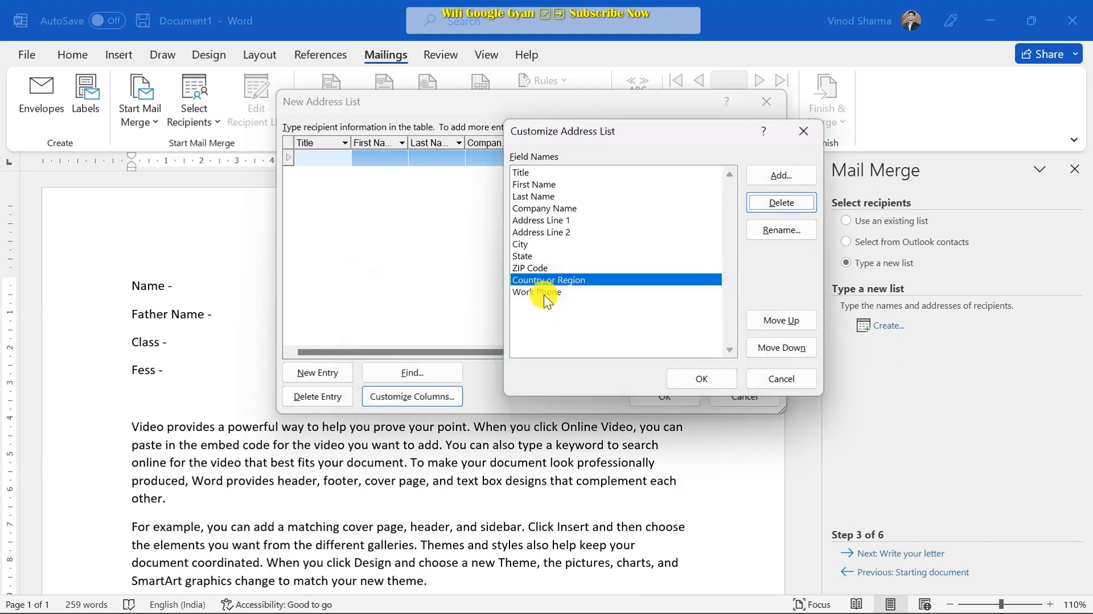
pyautogui.click(560, 290)
pyautogui.click(766, 204)
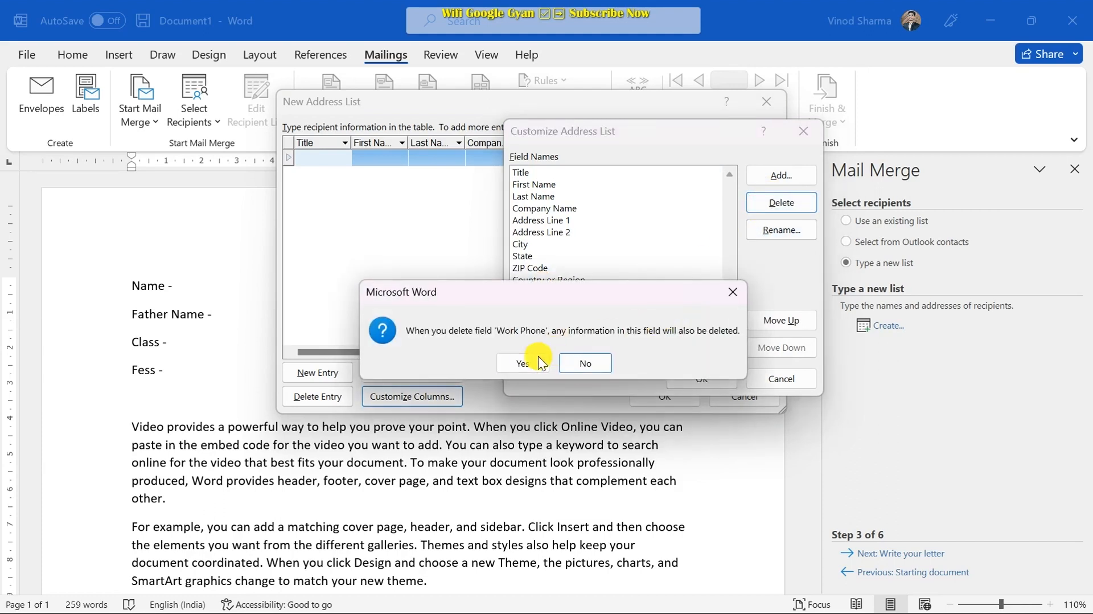
pyautogui.click(536, 360)
pyautogui.click(777, 204)
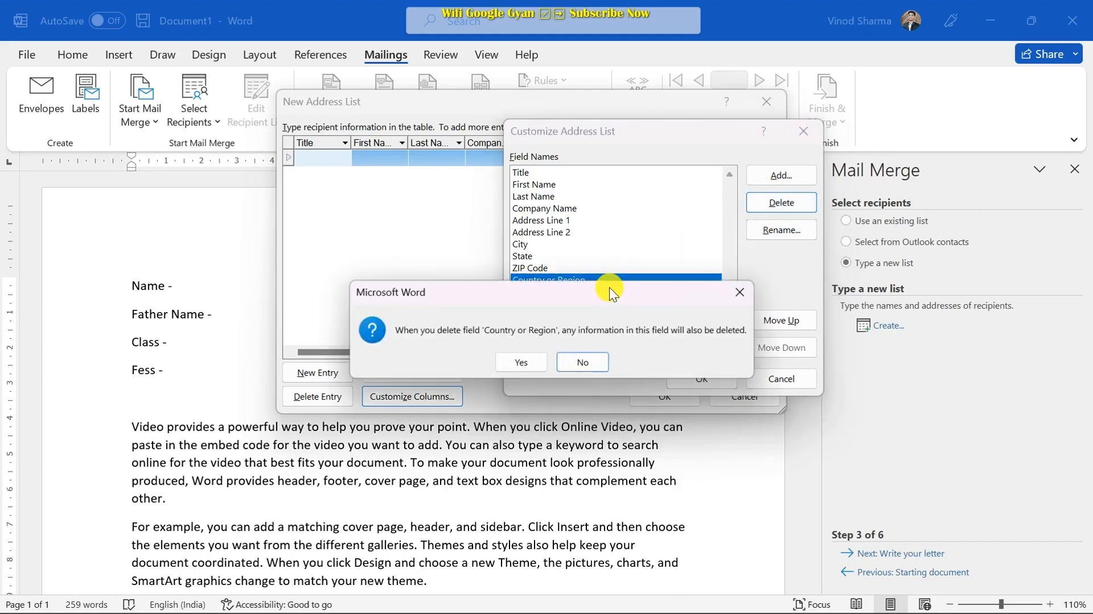
pyautogui.click(517, 359)
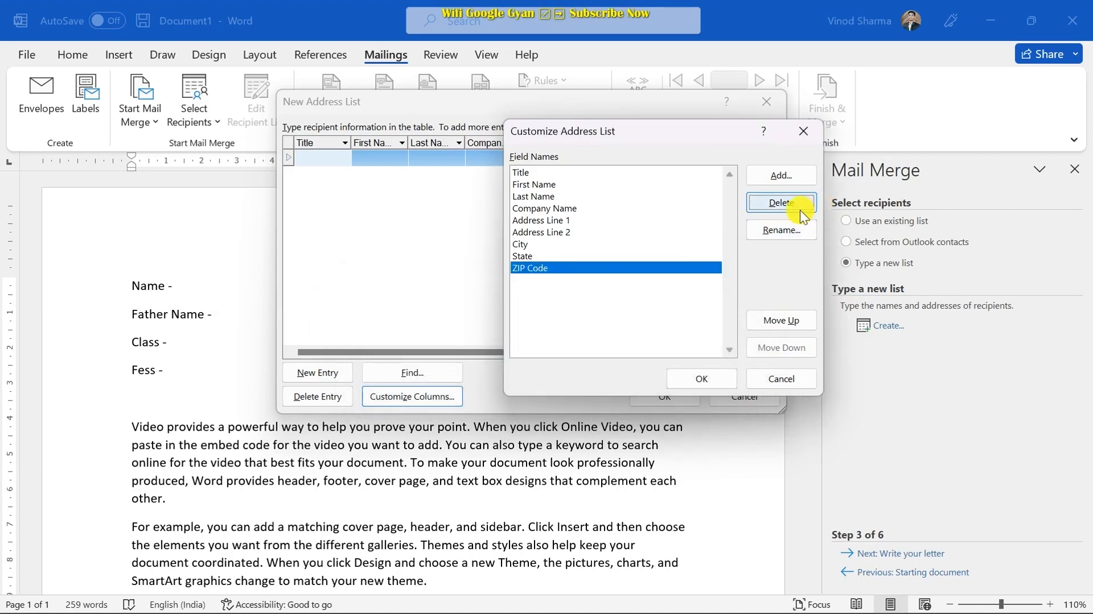
# - Delete the ZIP Code, State, City, Address Line 2 and Address Line 1 fields
pyautogui.click(772, 208)
pyautogui.click(516, 367)
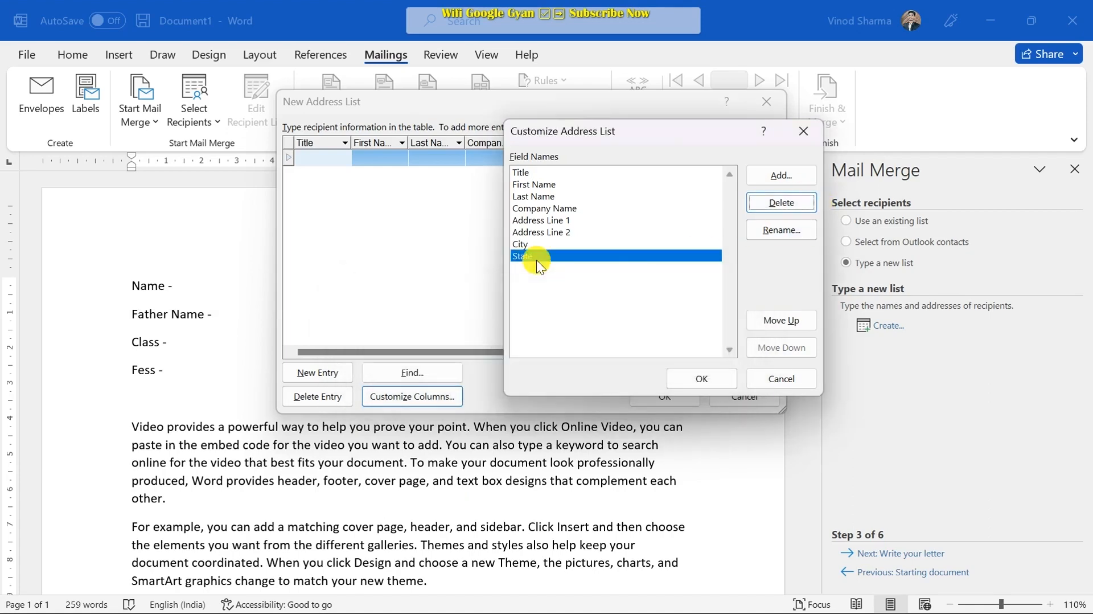
pyautogui.click(795, 206)
pyautogui.click(547, 361)
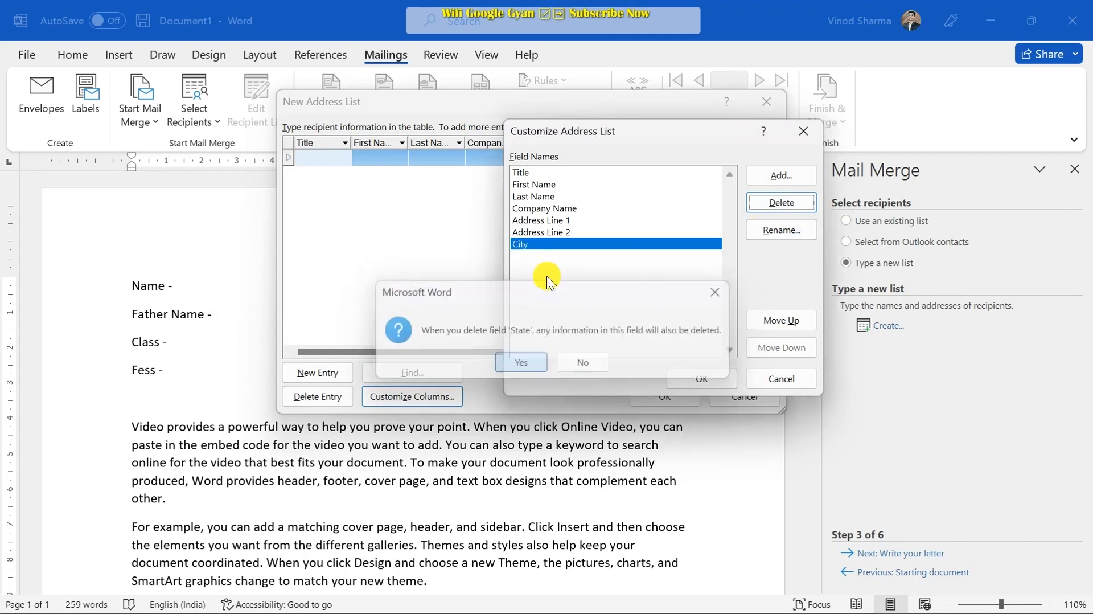
pyautogui.click(777, 205)
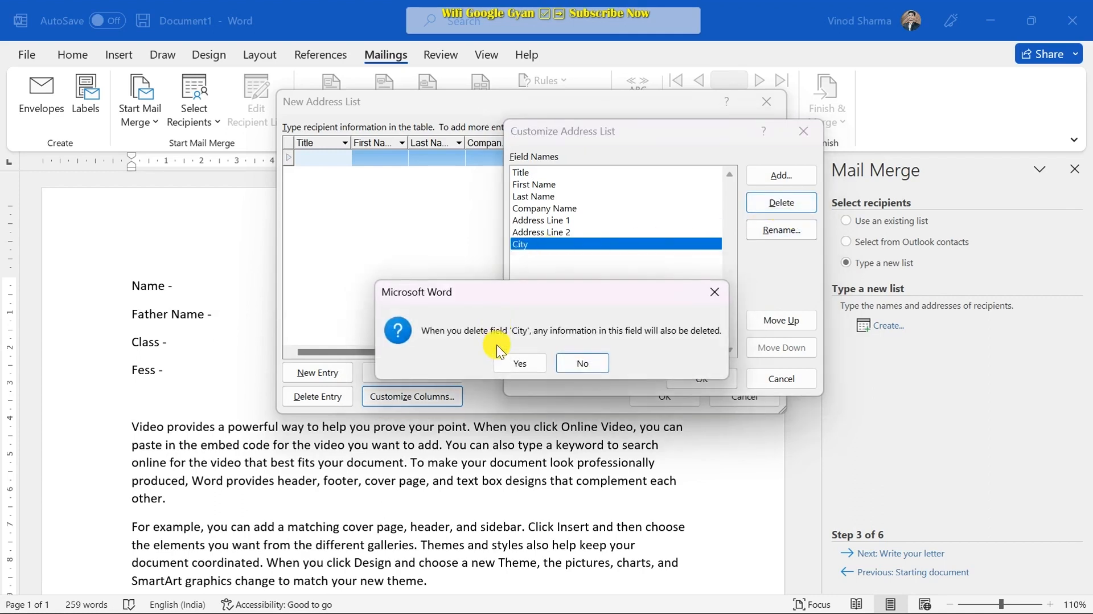
pyautogui.click(520, 365)
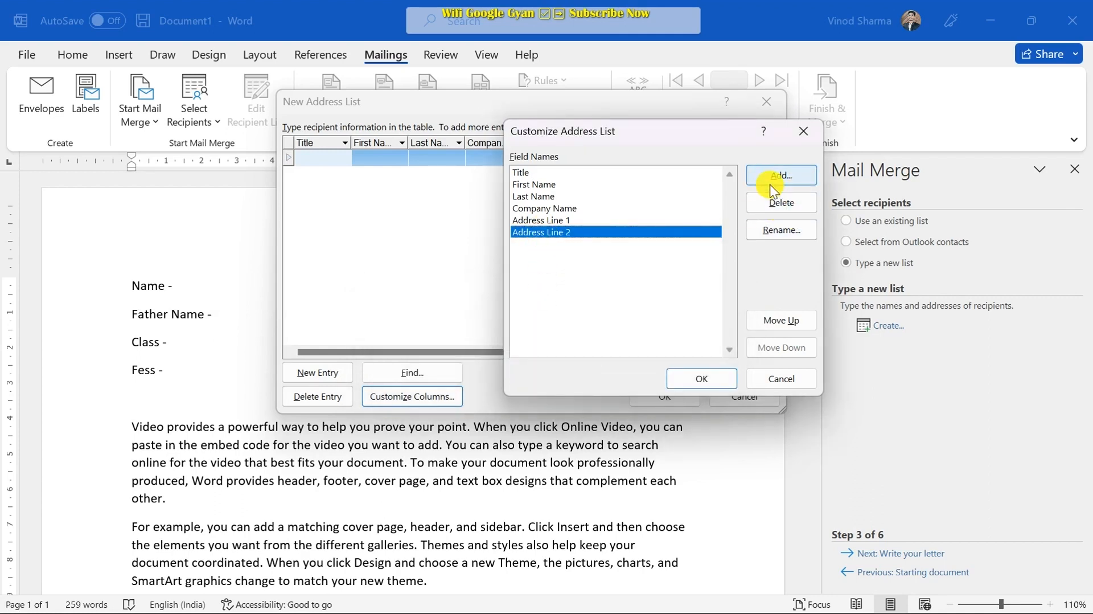
pyautogui.click(779, 201)
pyautogui.click(535, 371)
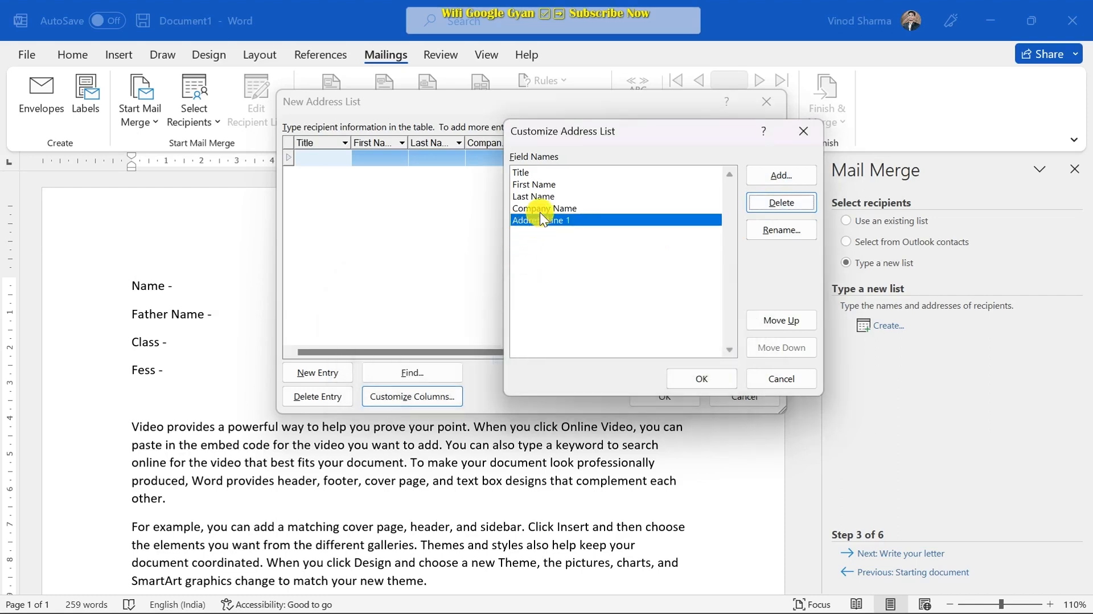
pyautogui.click(768, 205)
pyautogui.click(515, 360)
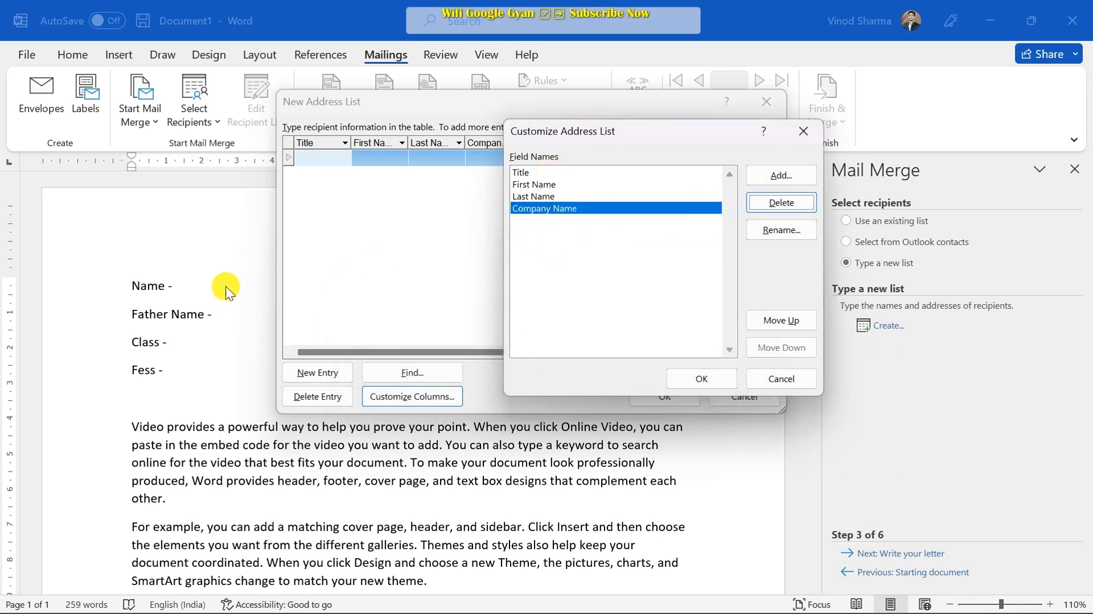
# - Rename the Title field to Name and the First Name field to Father Name
pyautogui.click(547, 172)
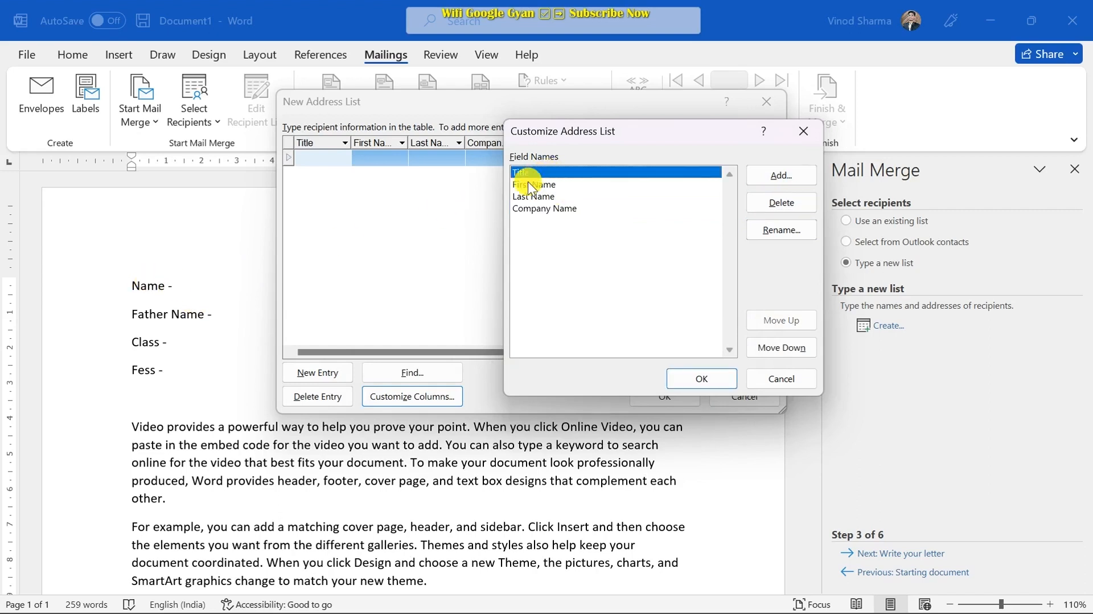
pyautogui.click(781, 229)
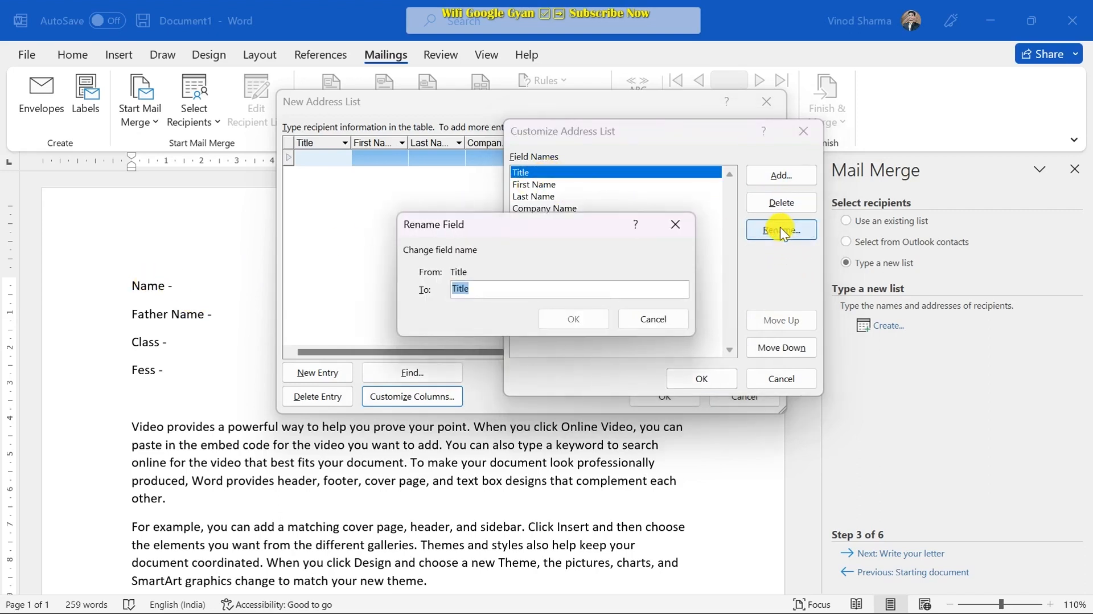
pyautogui.write('Name')
pyautogui.click(573, 319)
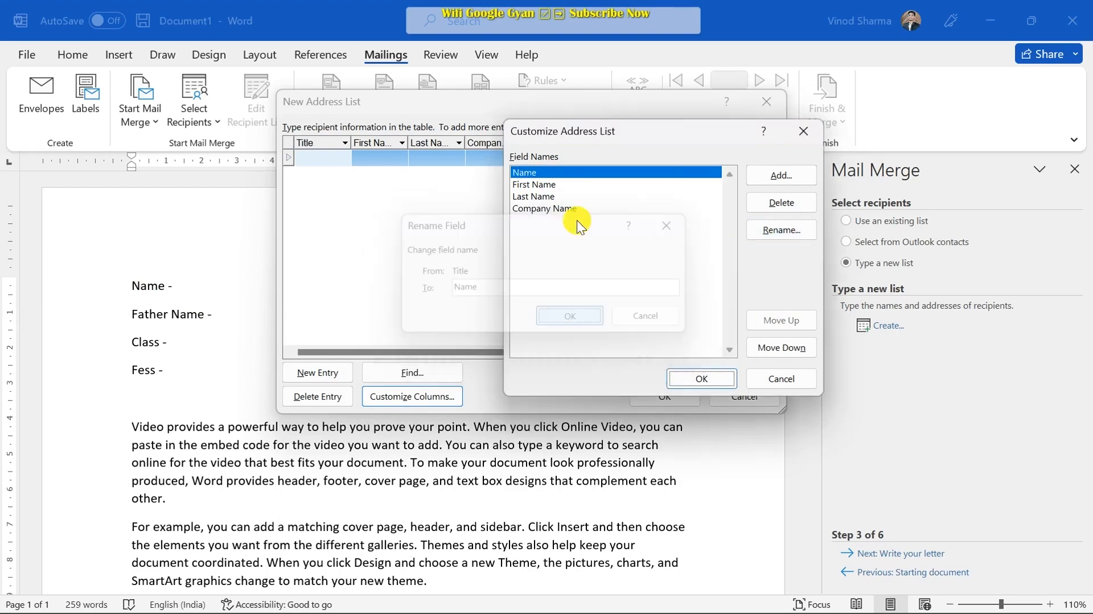
pyautogui.click(553, 196)
pyautogui.click(548, 174)
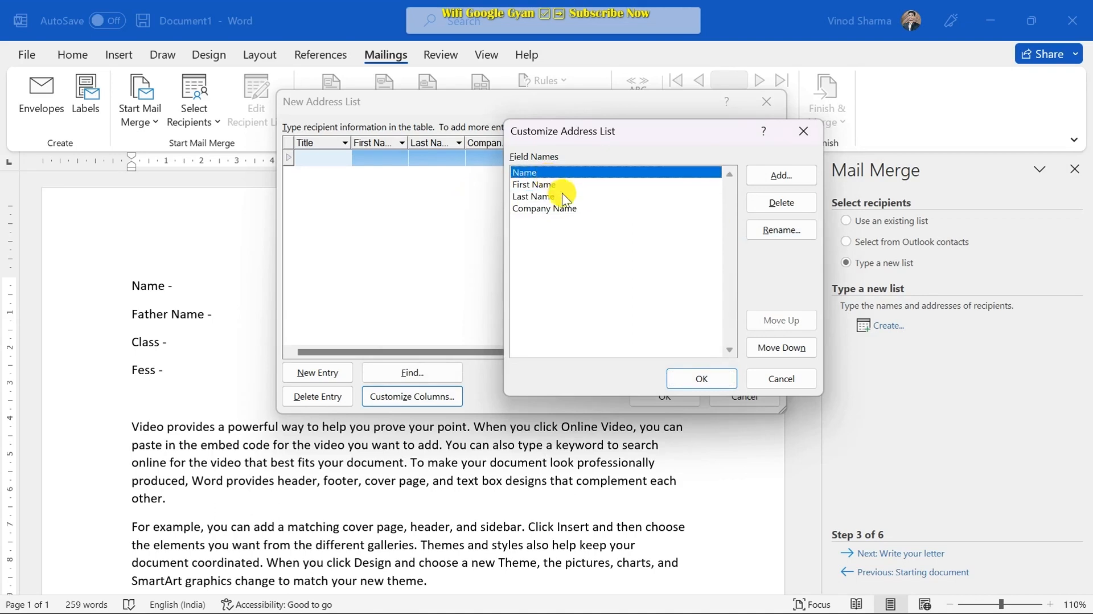
pyautogui.click(560, 194)
pyautogui.click(555, 184)
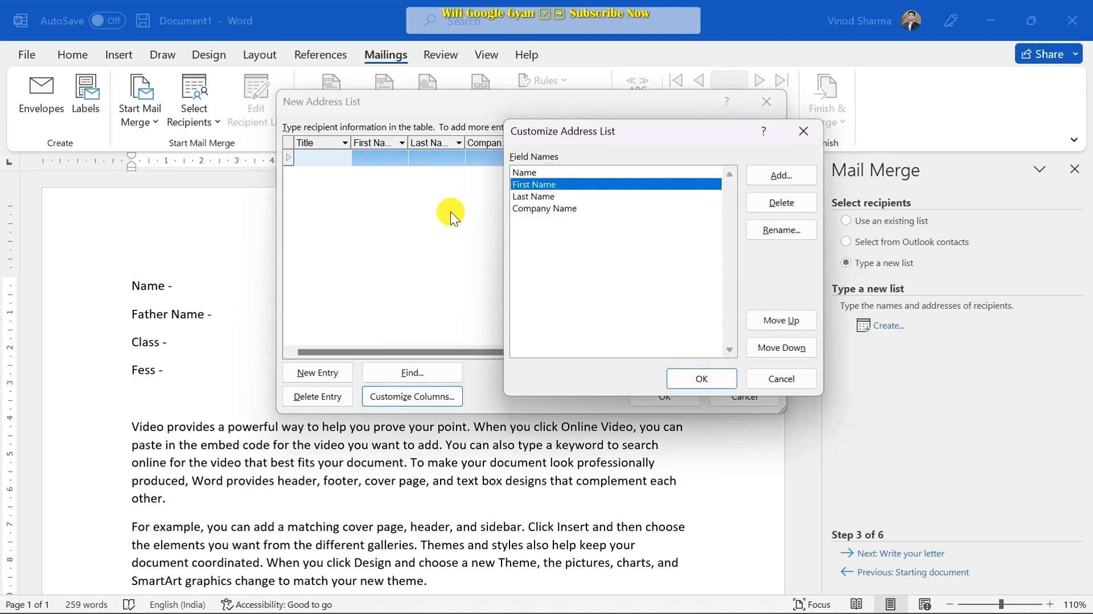
pyautogui.click(795, 232)
pyautogui.write('Father')
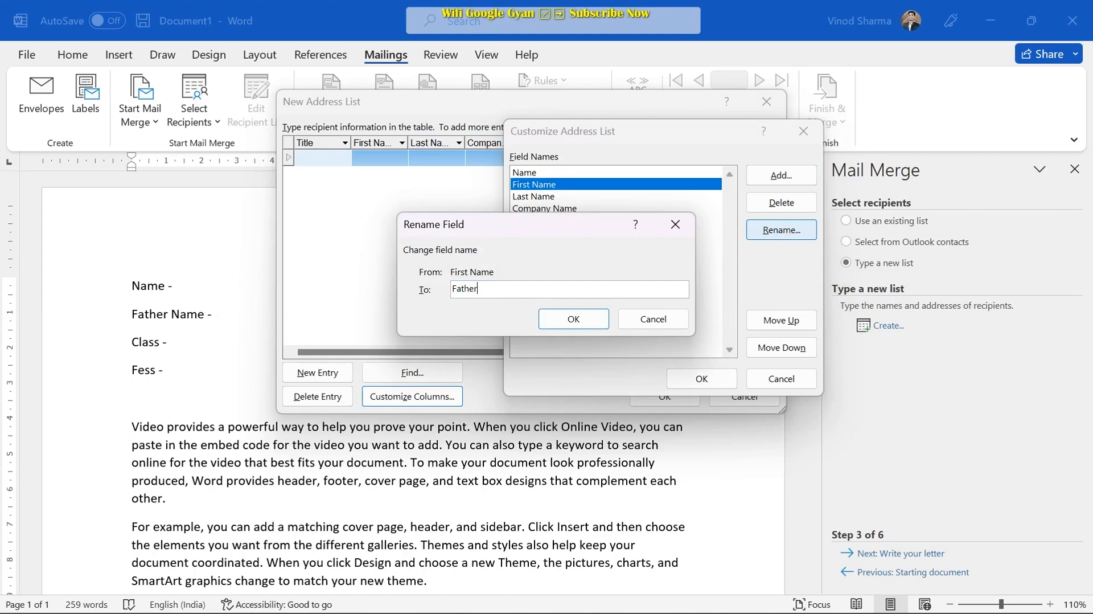
pyautogui.write(' Name')
pyautogui.click(568, 320)
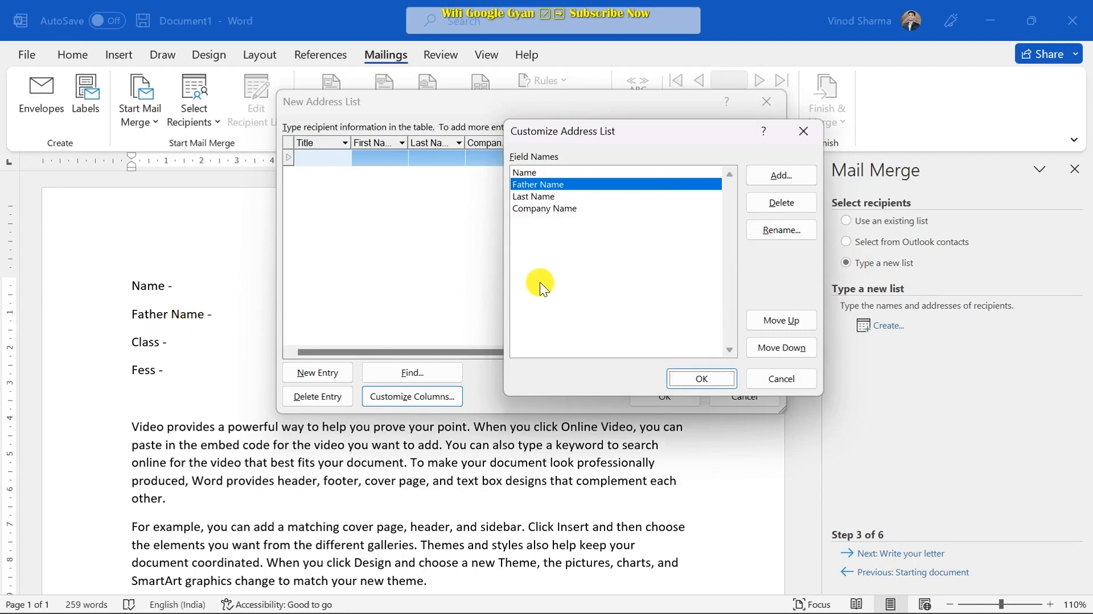
# - Rename Last Name to Class and Company Name to Fess, then apply the column changes
pyautogui.click(552, 201)
pyautogui.click(777, 233)
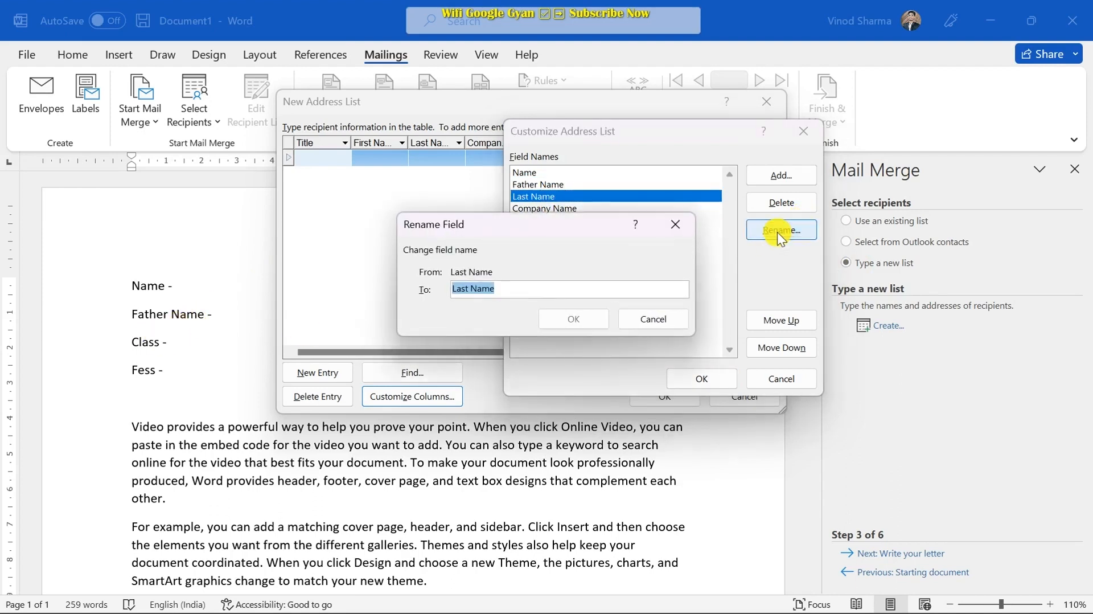
pyautogui.write('Class')
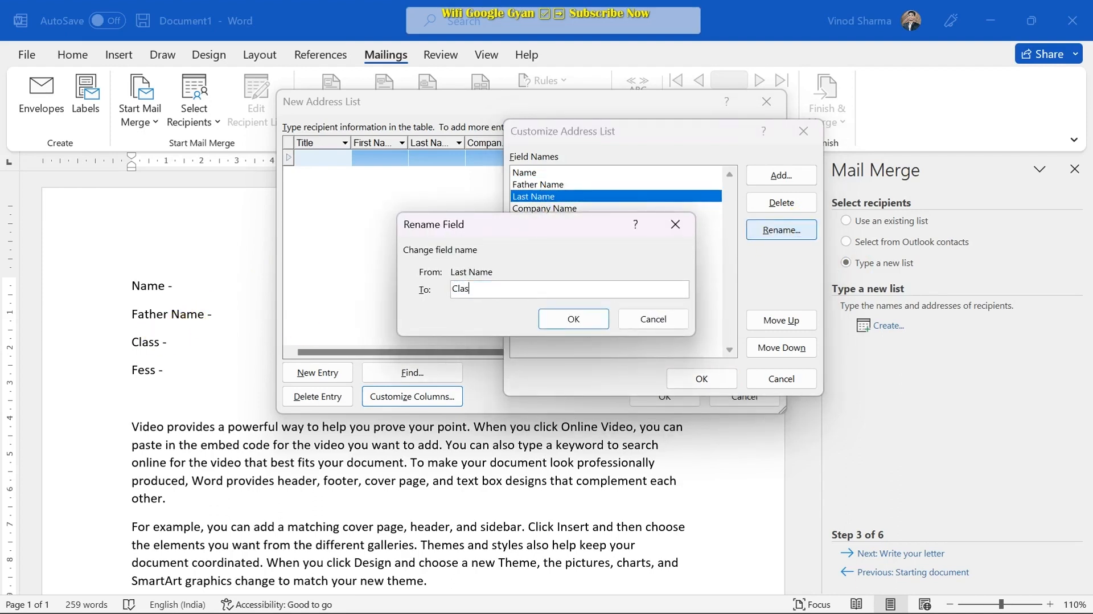
pyautogui.click(578, 326)
pyautogui.click(594, 210)
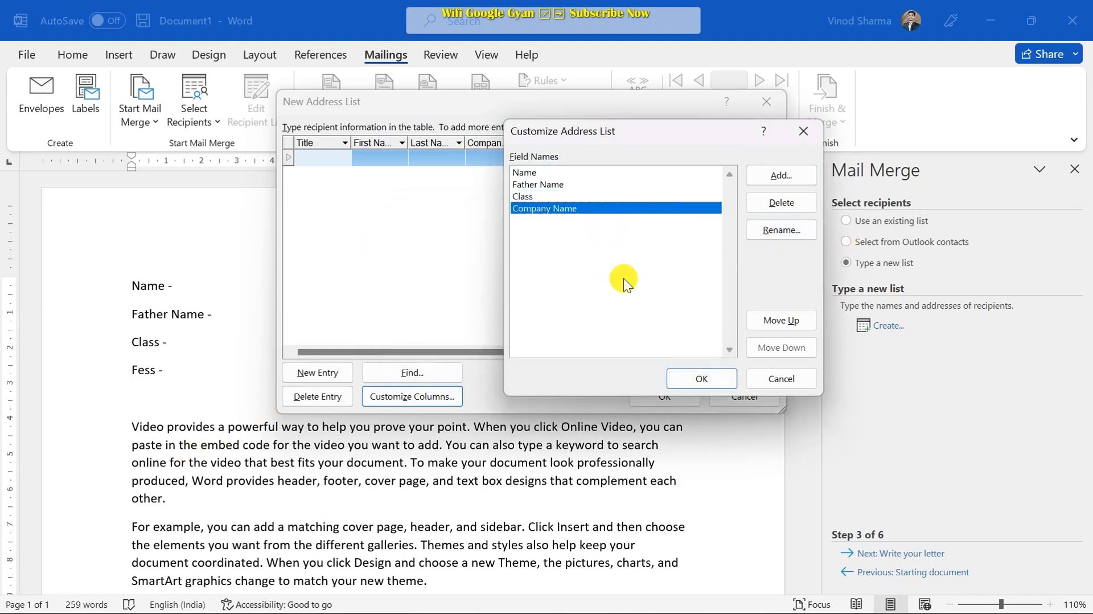
pyautogui.click(772, 235)
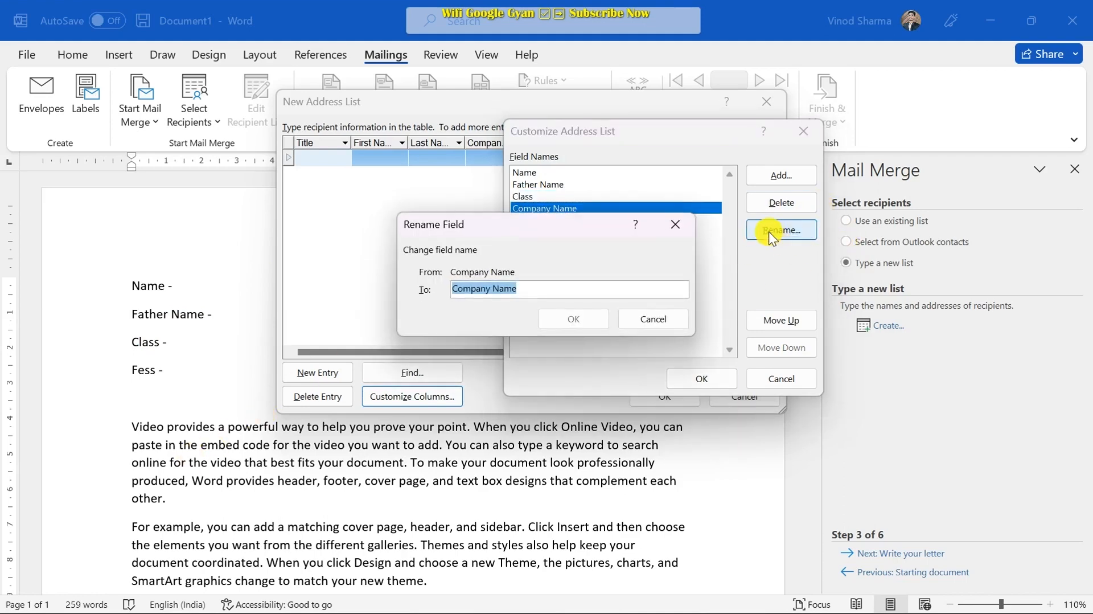
pyautogui.write('F')
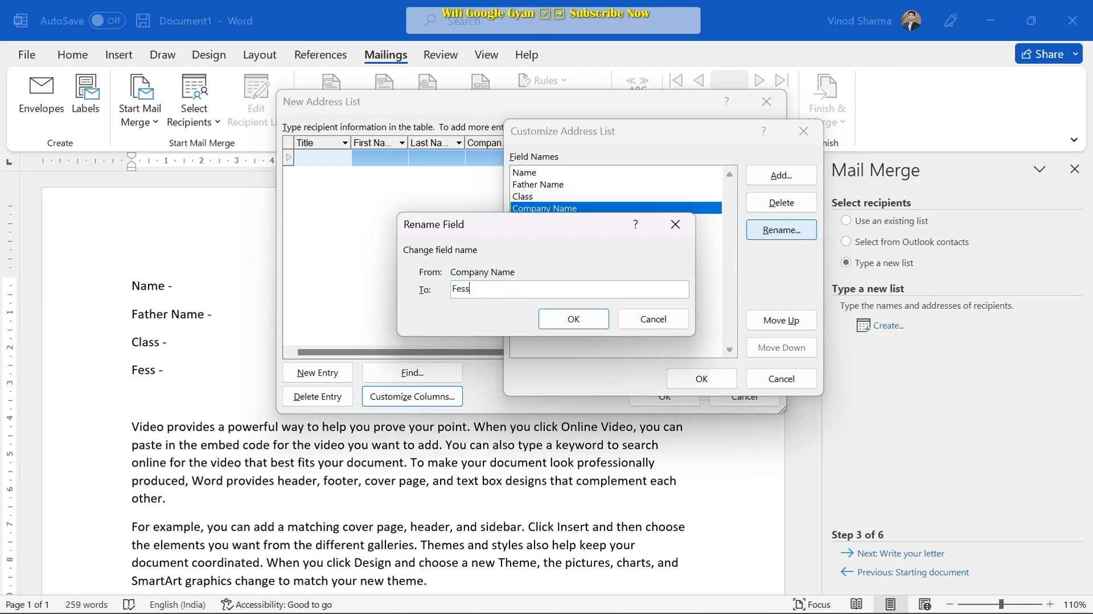
pyautogui.write('ess')
pyautogui.click(573, 319)
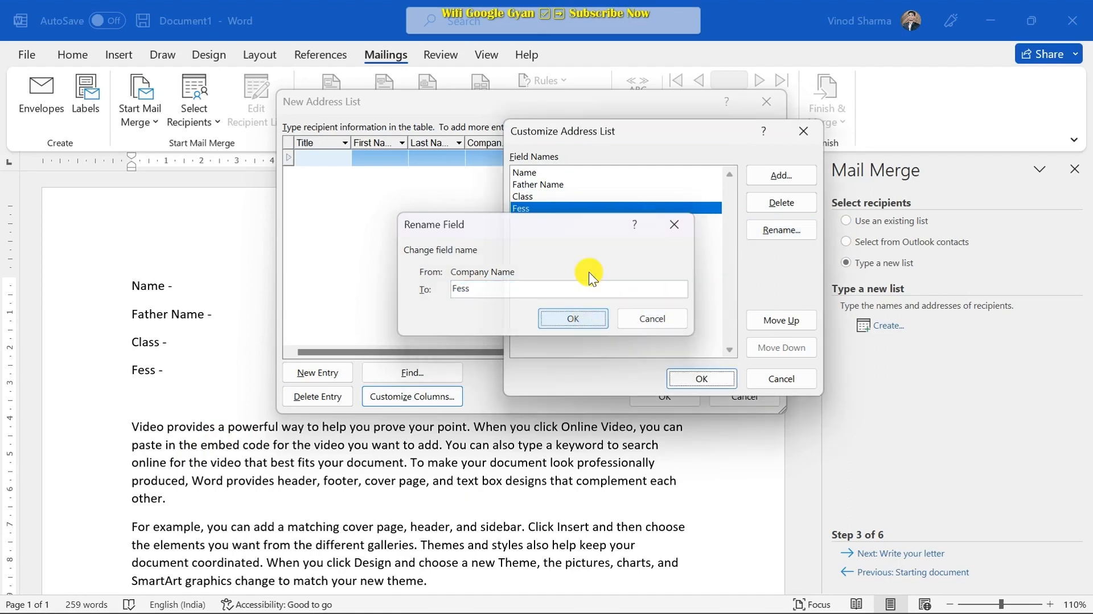
pyautogui.click(700, 382)
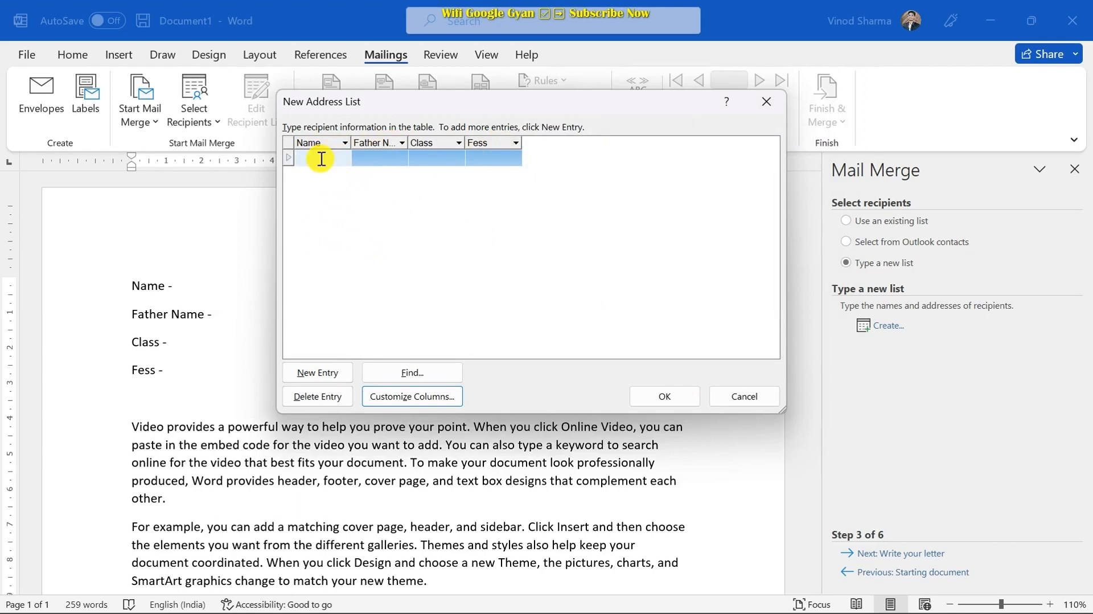
# - Enter the first student's name and father's name, with class 12 and fees 1000
pyautogui.write('Vinod')
pyautogui.press('Tab')
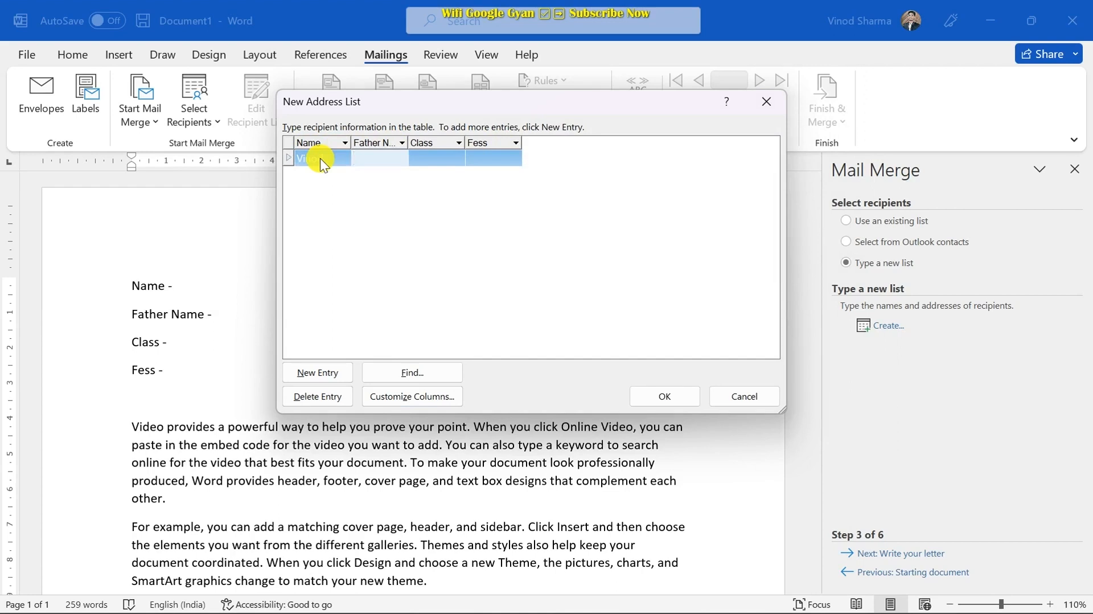
pyautogui.write('Vikash')
pyautogui.press('Tab')
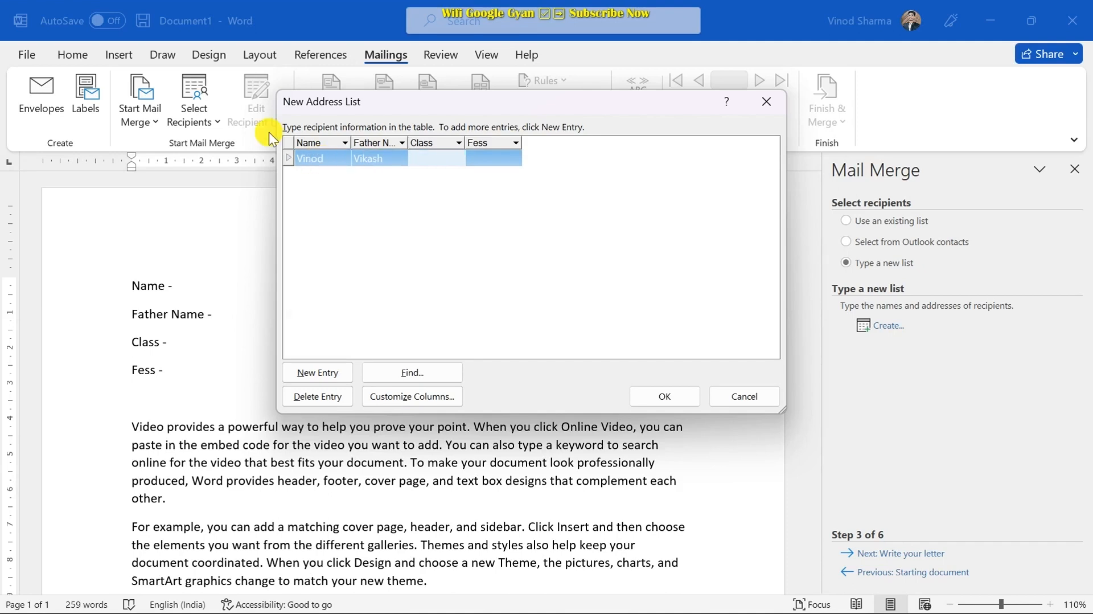
pyautogui.write('12')
pyautogui.click(497, 156)
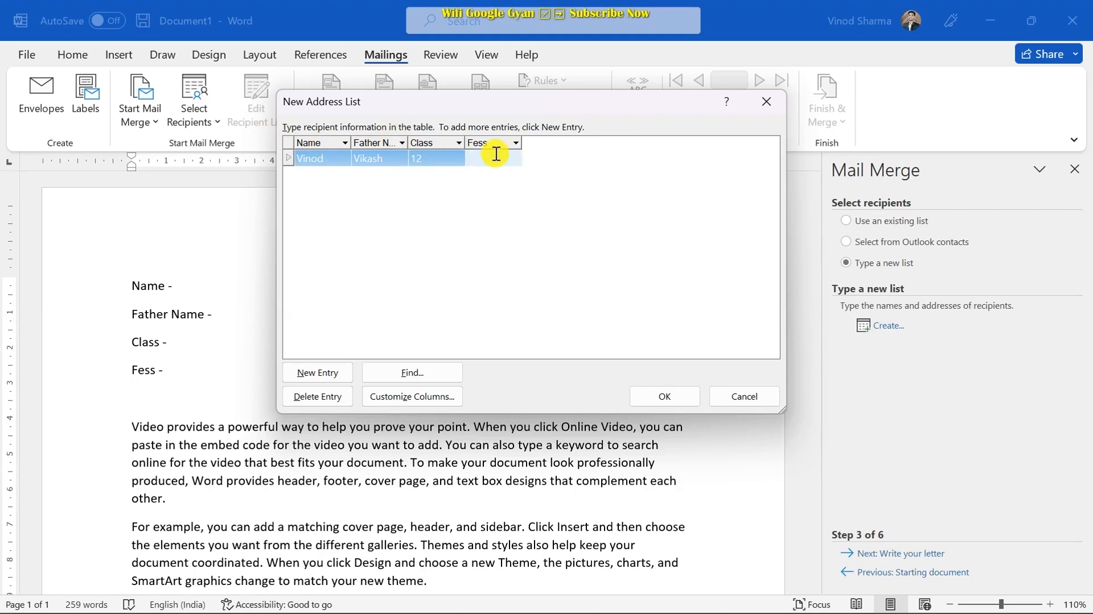
pyautogui.write('1000')
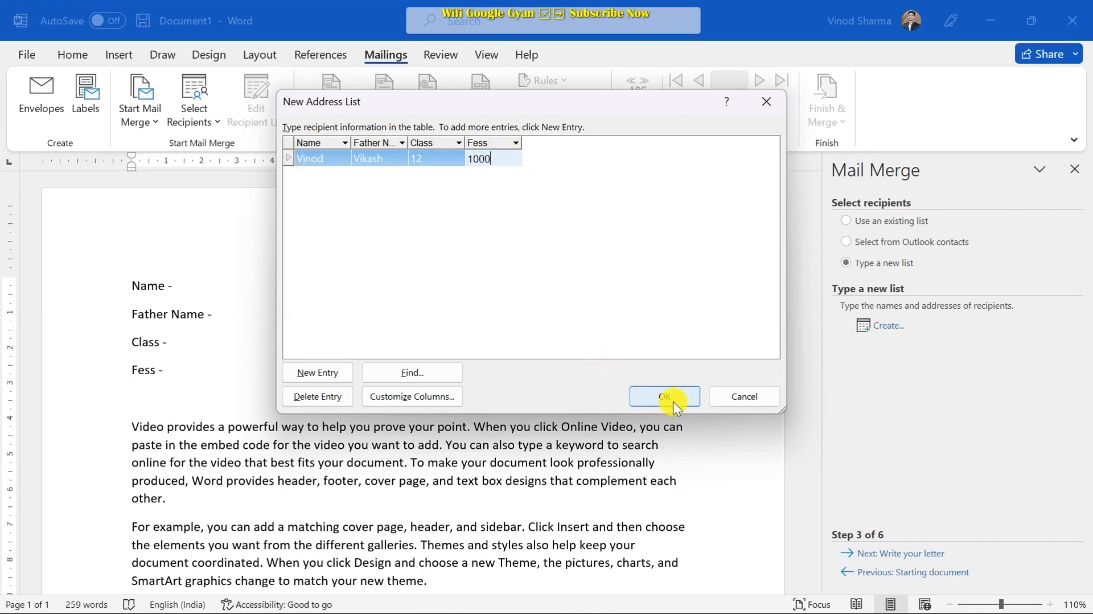
# - Add a second student record with name, father's name, class 10 and fees 1500
pyautogui.click(319, 377)
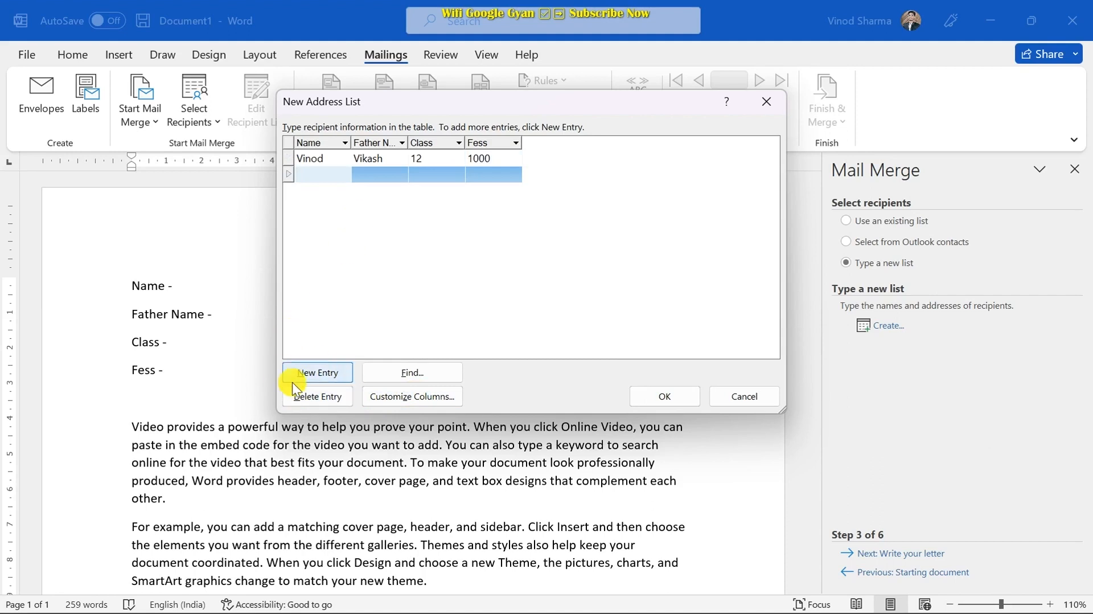
pyautogui.write('Ajay')
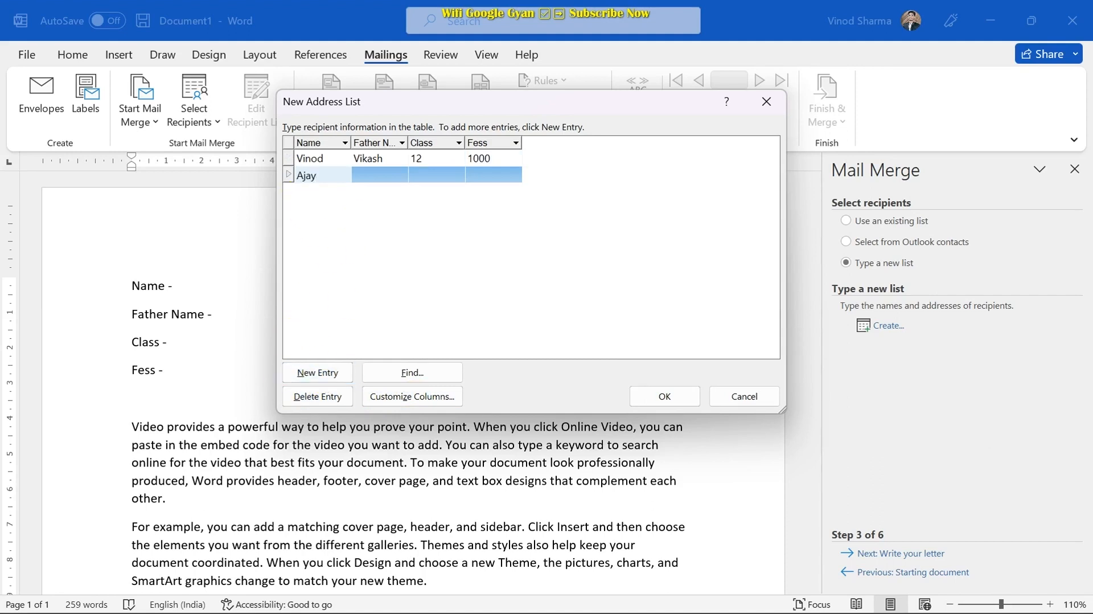
pyautogui.press('Tab')
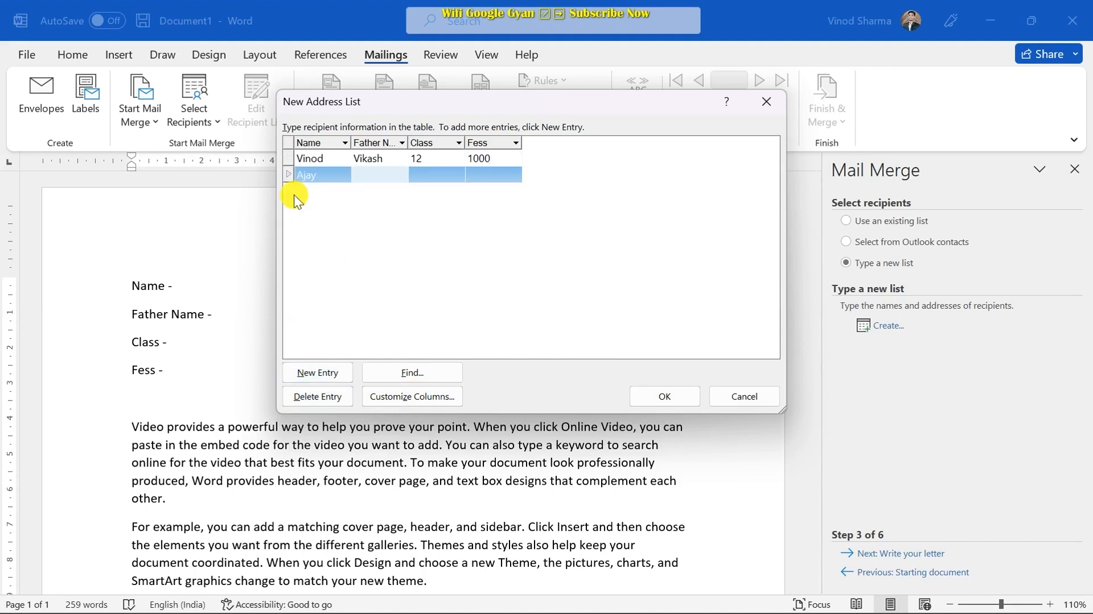
pyautogui.write('Akhil')
pyautogui.press('Tab')
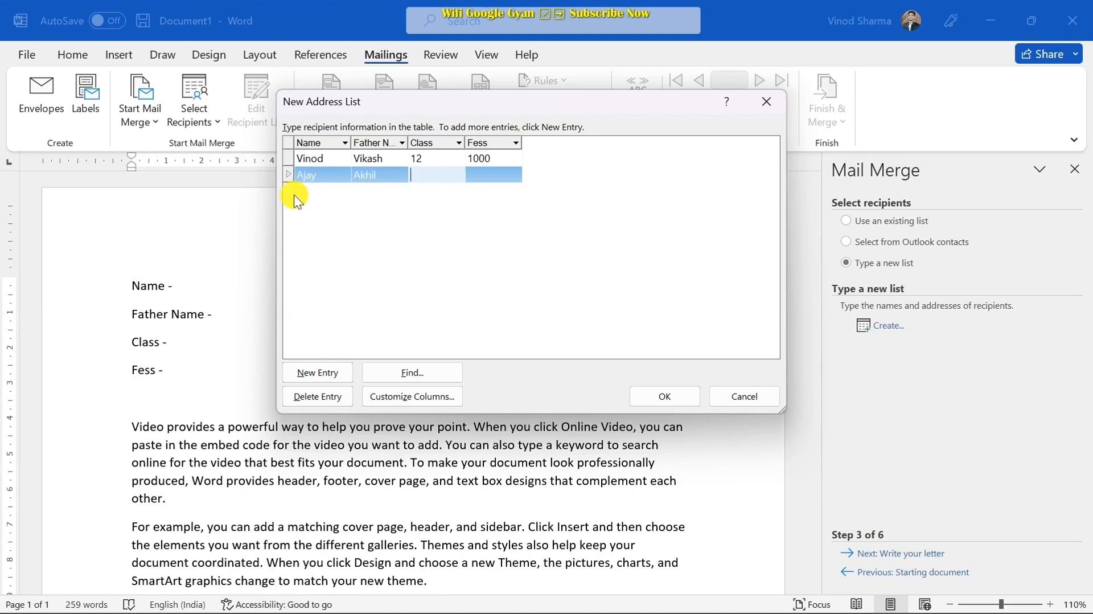
pyautogui.write('10')
pyautogui.press('Tab')
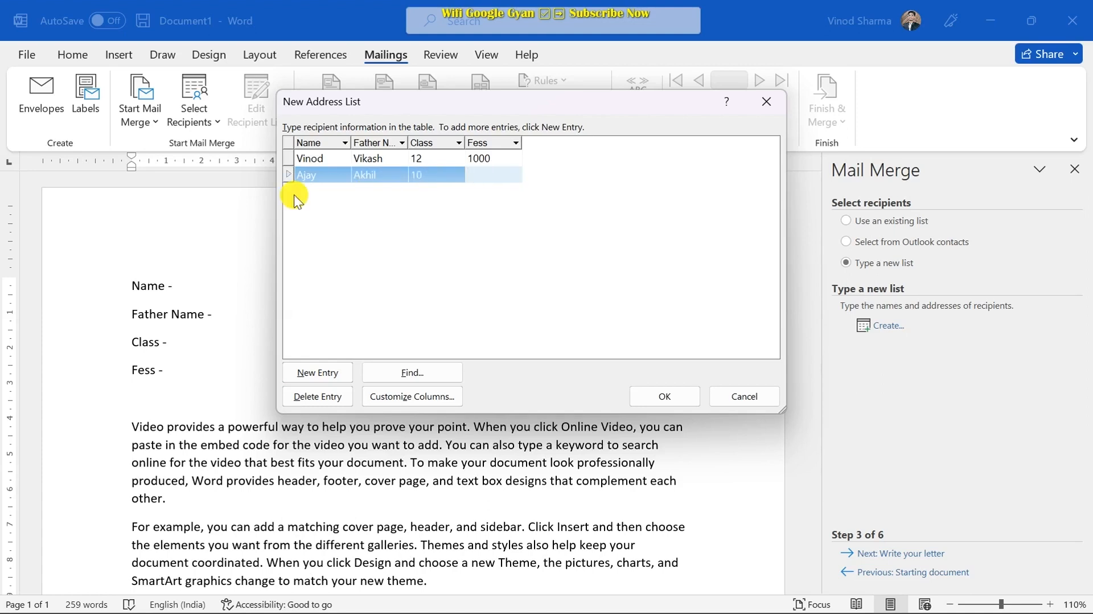
pyautogui.write('1500')
# - Add a third student record with name, father's name, class 9 and fees 2000
pyautogui.click(329, 369)
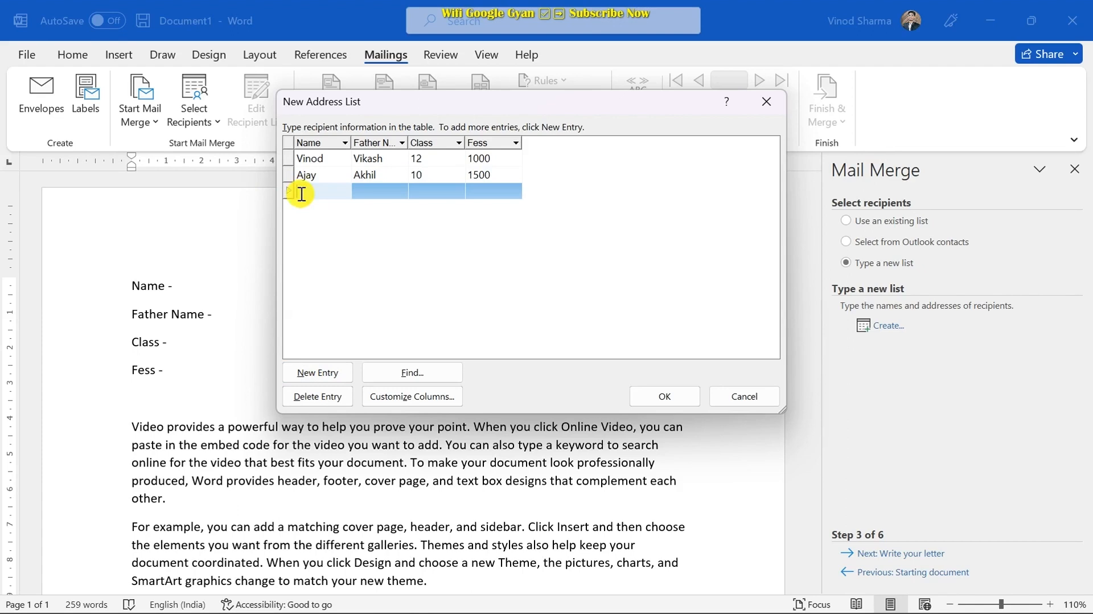
pyautogui.write('Vijay')
pyautogui.press('Tab')
pyautogui.write('a')
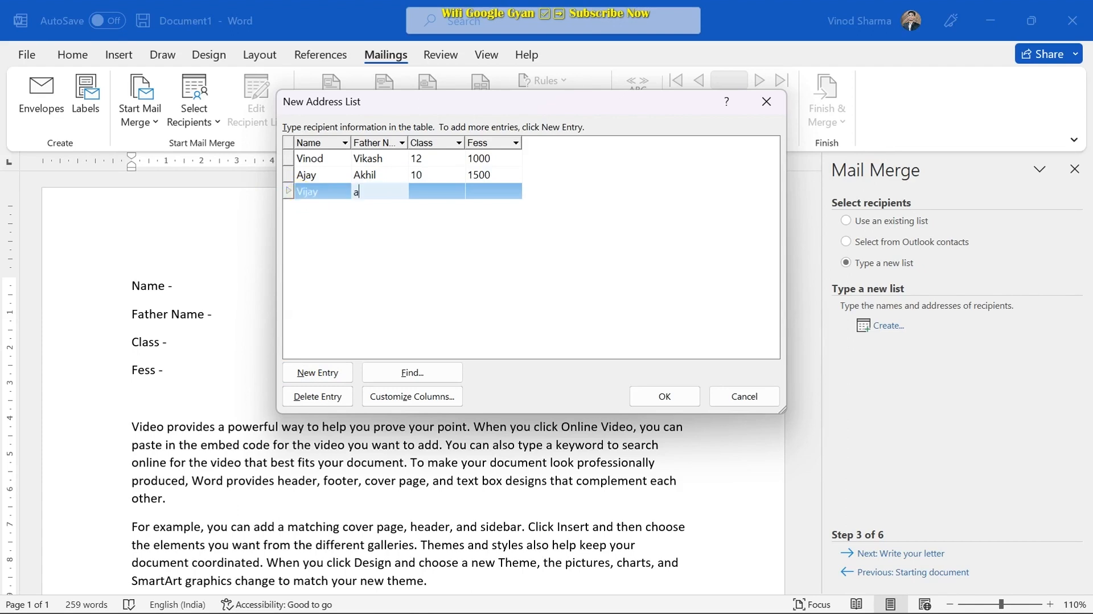
pyautogui.write('kash')
pyautogui.press('Tab')
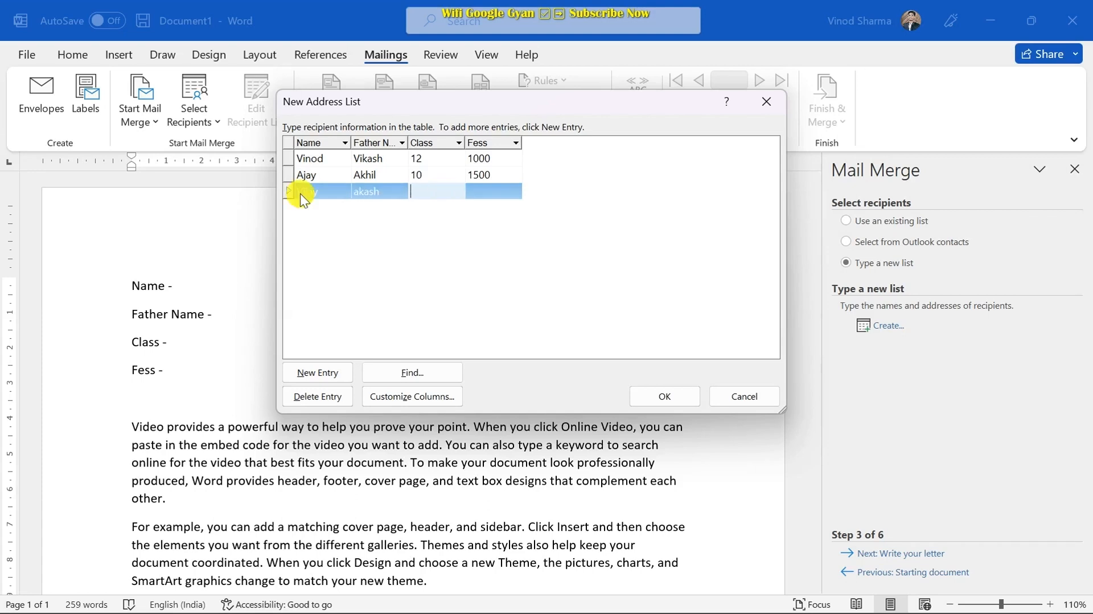
pyautogui.write('9')
pyautogui.press('Tab')
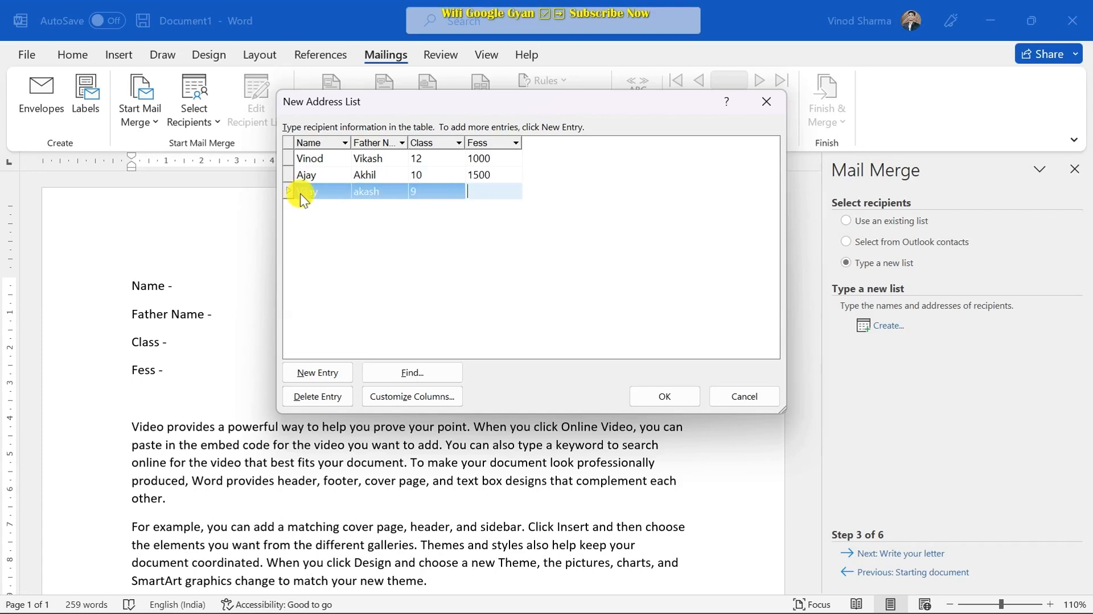
pyautogui.write('2000')
# - Close the address list and save it as the file fla
pyautogui.moveTo(572, 103); pyautogui.dragTo(571, 113)
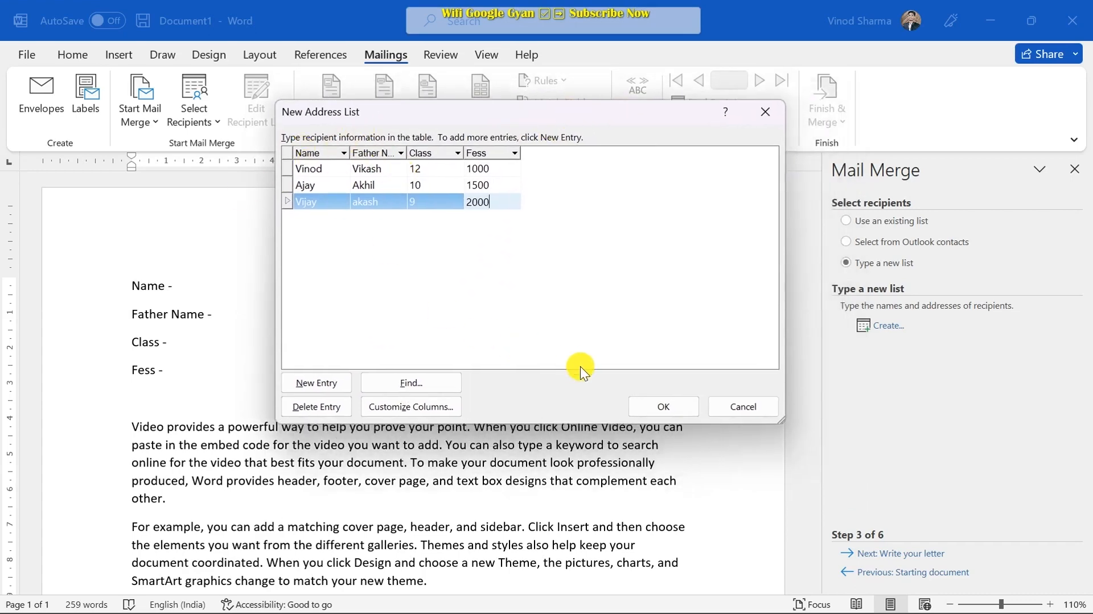
pyautogui.click(647, 404)
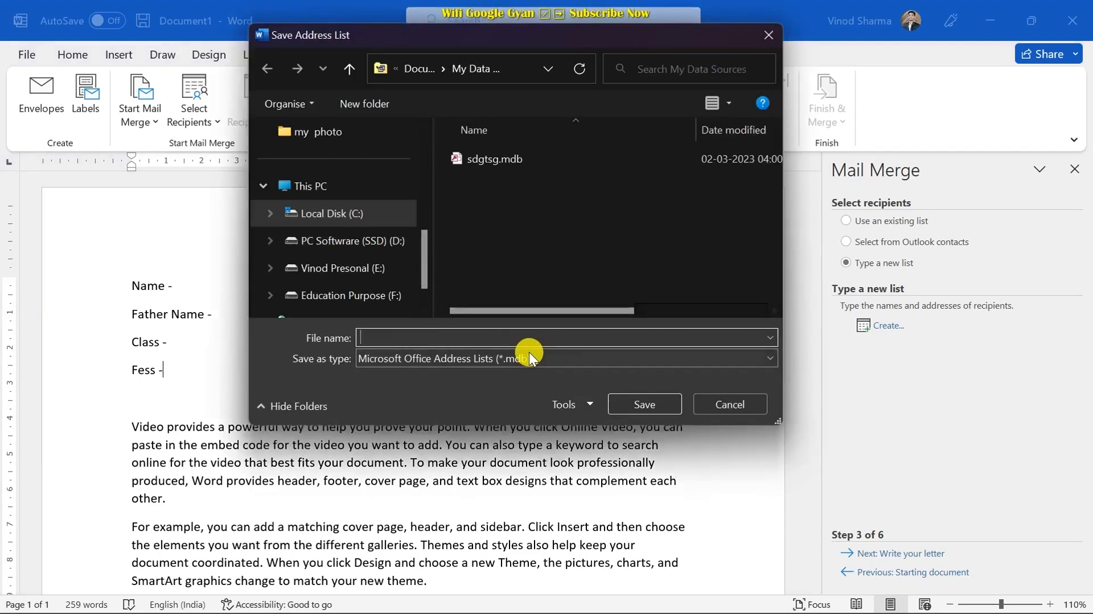
pyautogui.click(508, 337)
pyautogui.write('fla')
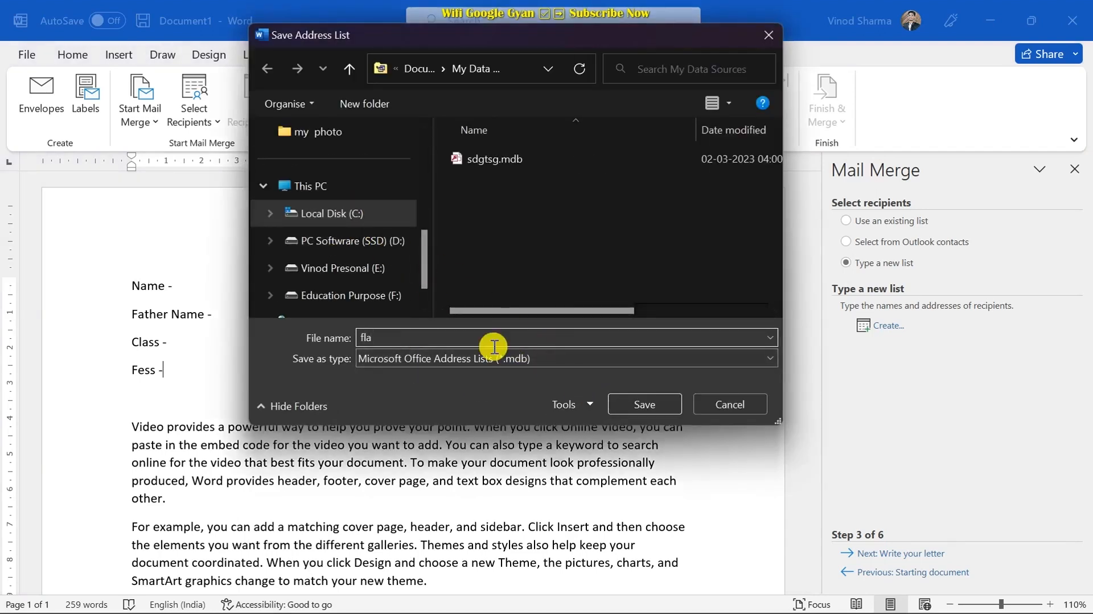
pyautogui.click(661, 404)
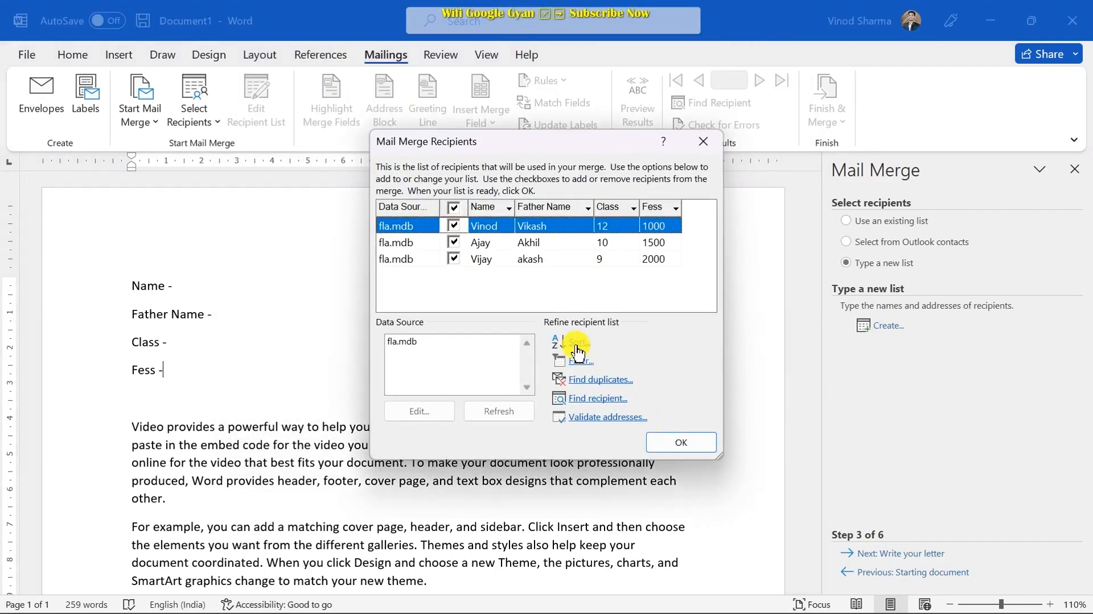
# - Accept the three fla.mdb entries in the Mail Merge Recipients list as the merge recipients
pyautogui.moveTo(573, 143); pyautogui.dragTo(544, 106)
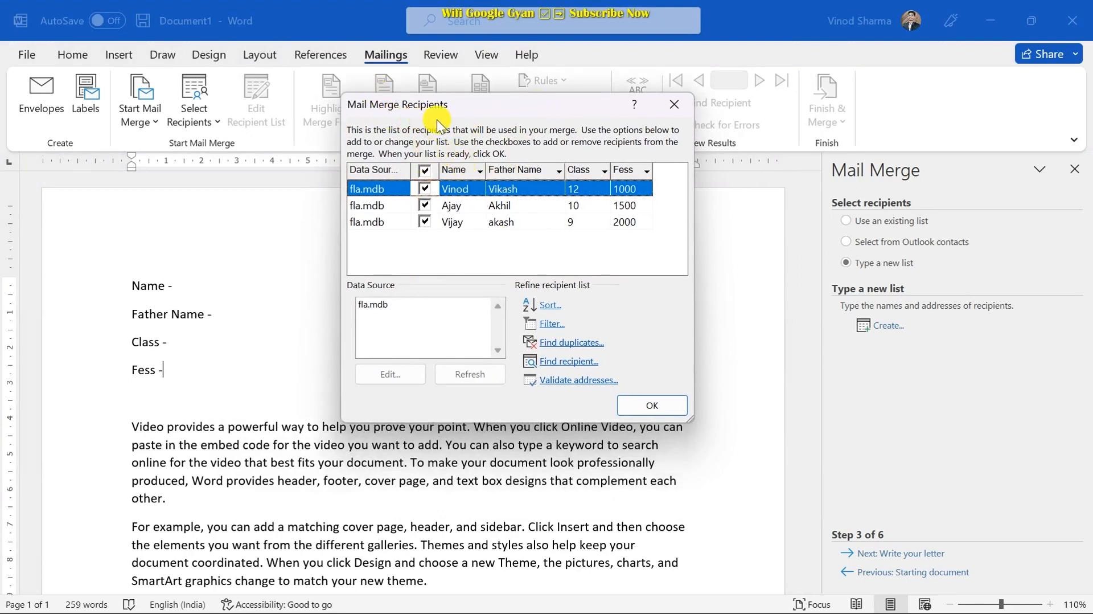
pyautogui.click(644, 412)
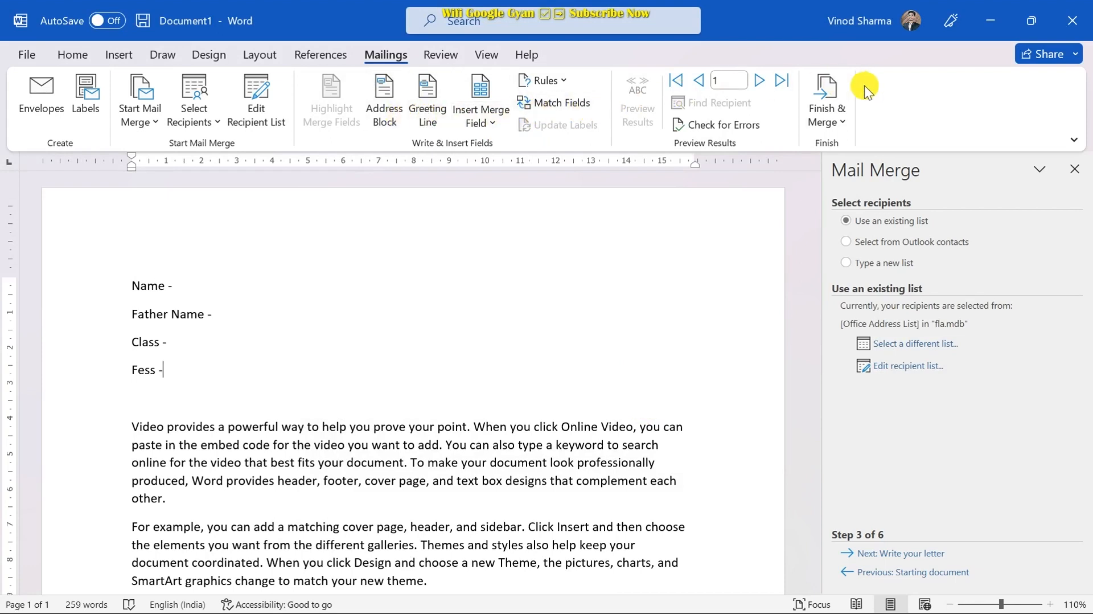
# - Insert the «Name» and «Father_Name» merge fields after the Name and Father Name labels
pyautogui.click(195, 285)
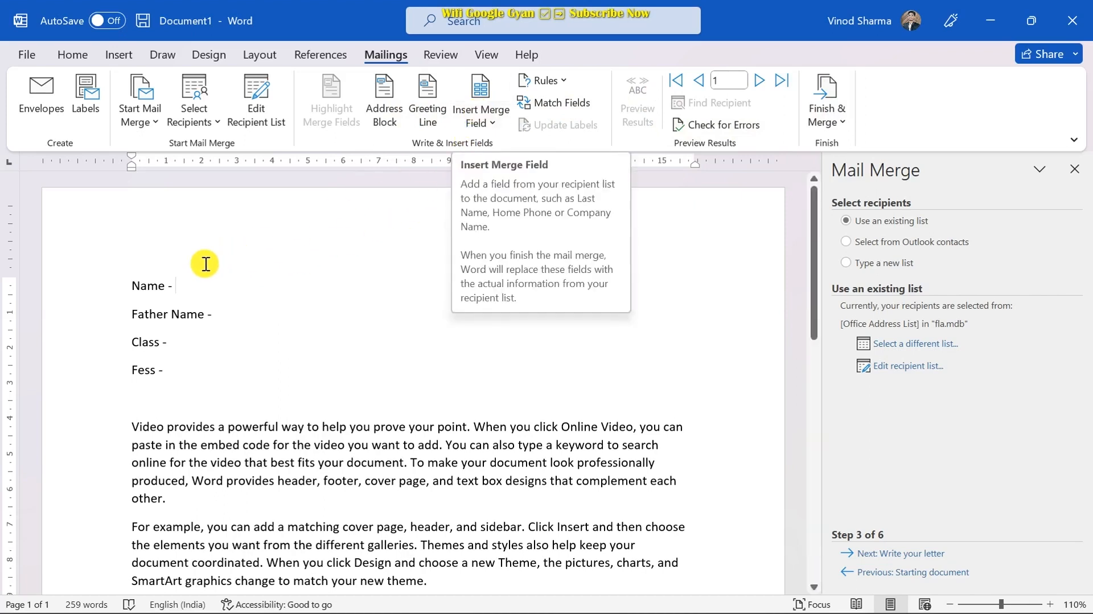
pyautogui.click(482, 108)
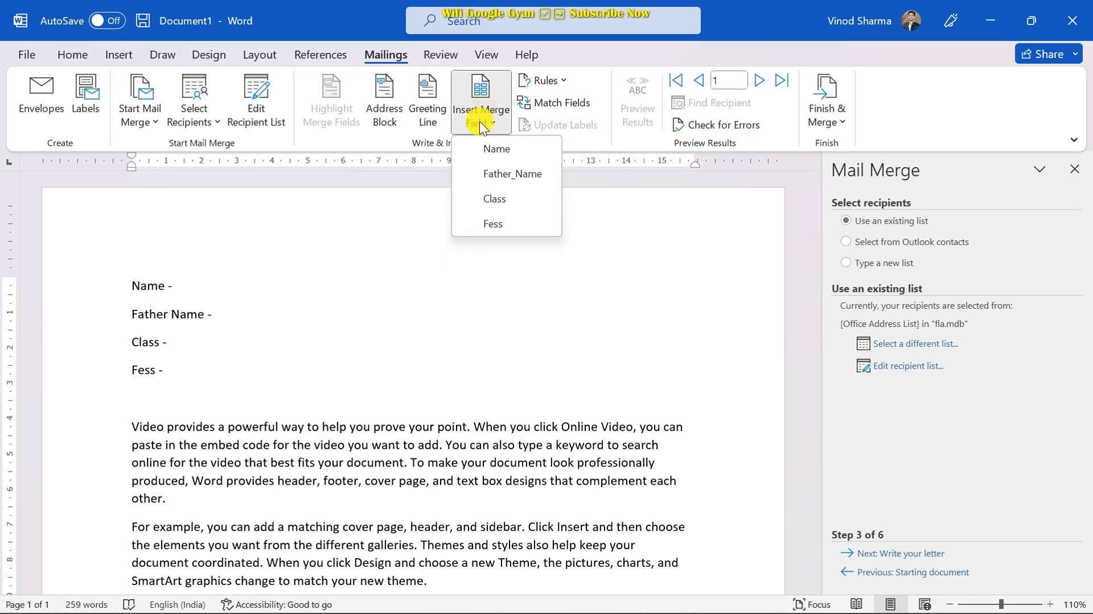
pyautogui.click(491, 150)
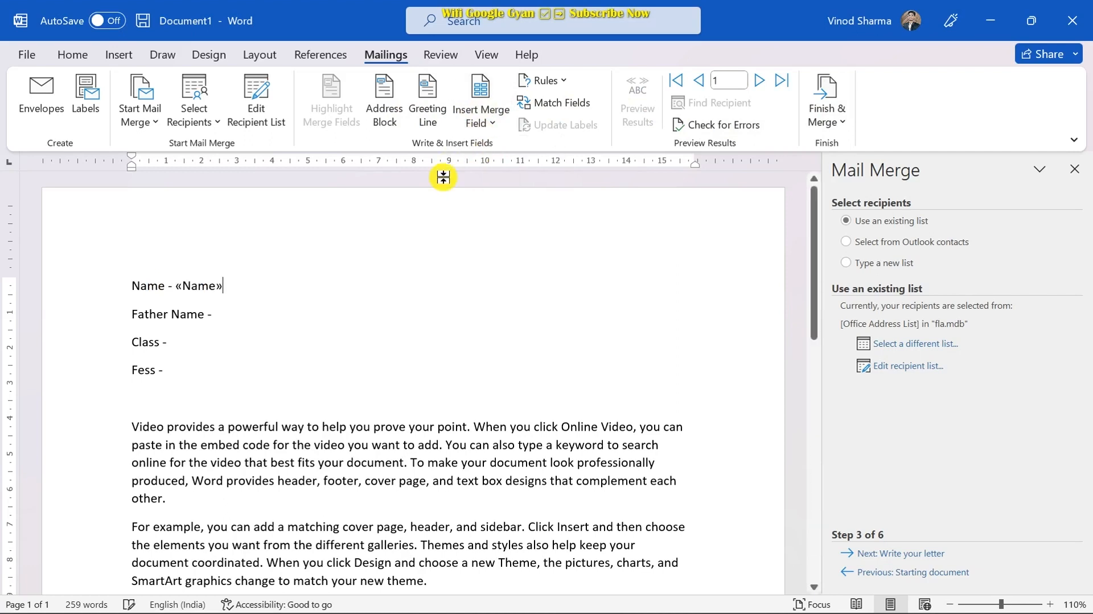
pyautogui.click(222, 313)
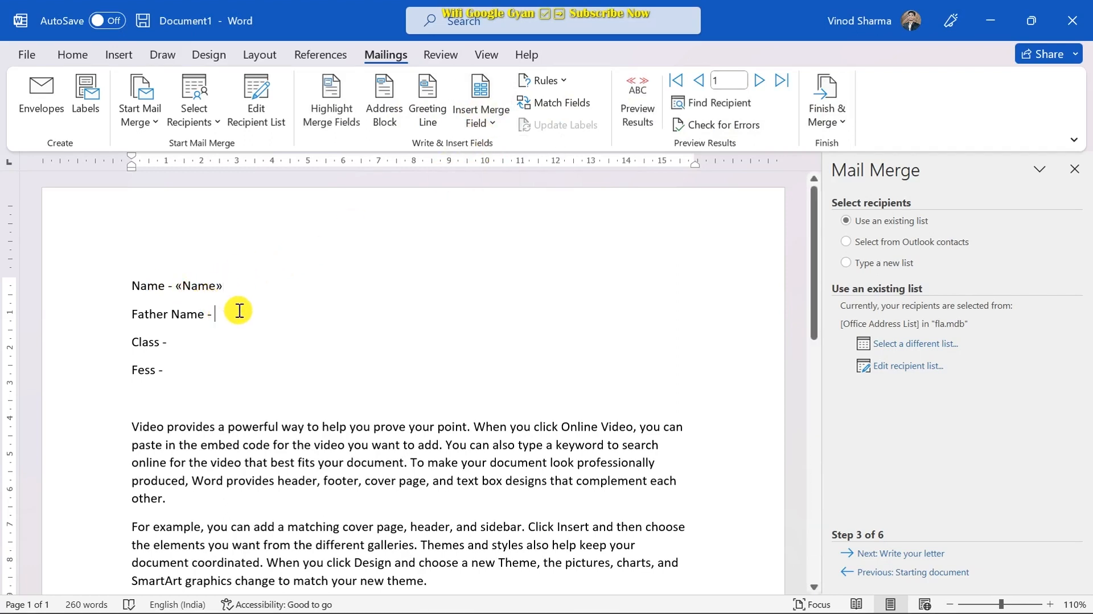
pyautogui.click(480, 99)
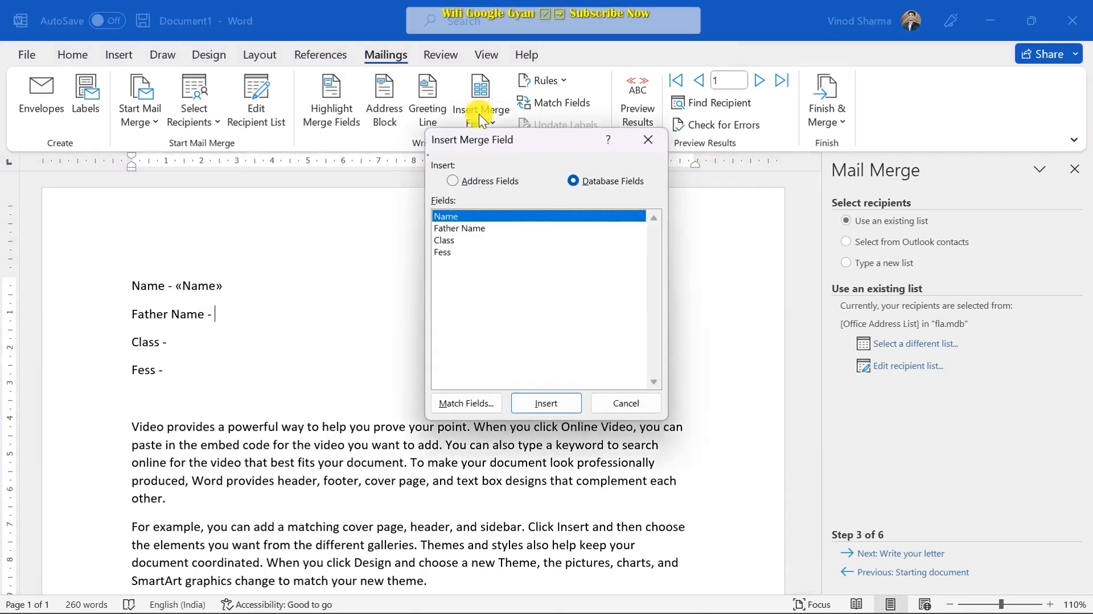
pyautogui.click(464, 229)
pyautogui.click(541, 403)
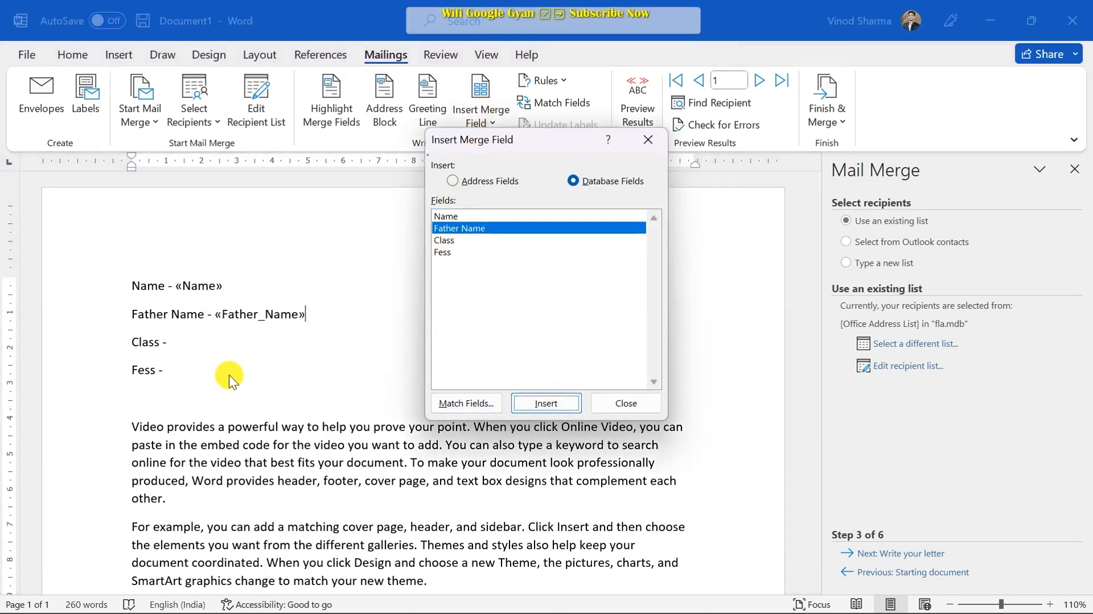
pyautogui.click(624, 403)
# - Insert the «Class» and «Fess» merge fields after the Class and Fess labels
pyautogui.click(197, 335)
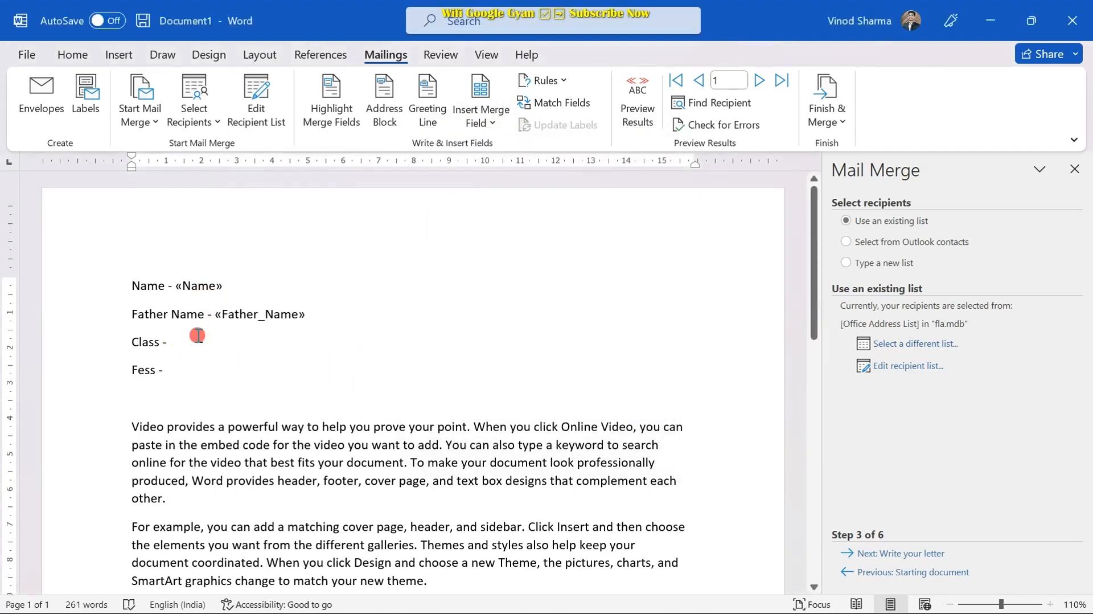
pyautogui.click(467, 100)
pyautogui.click(458, 240)
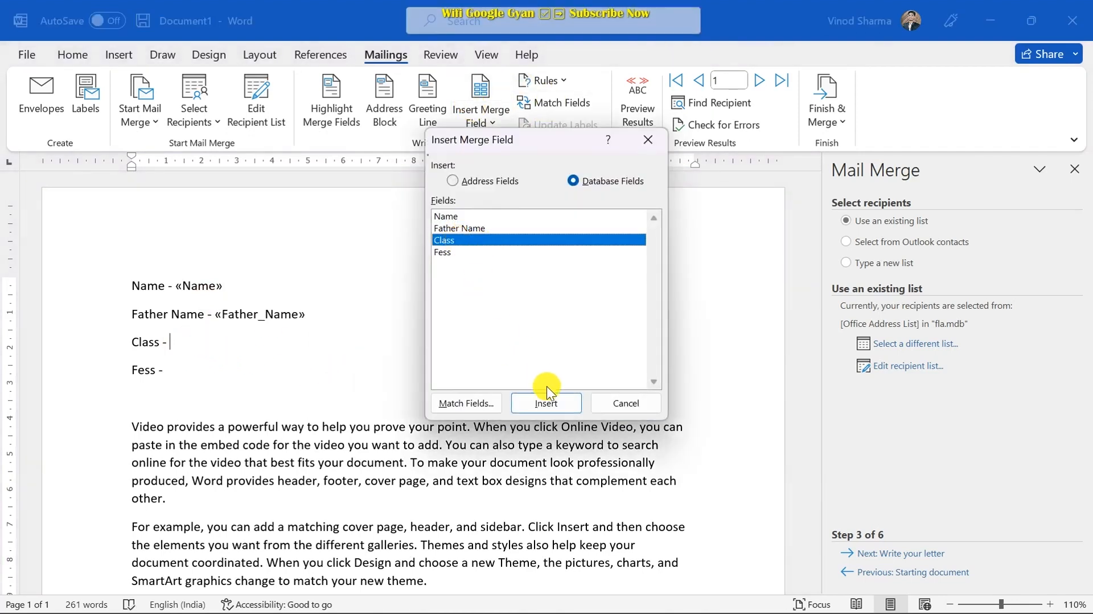
pyautogui.click(554, 407)
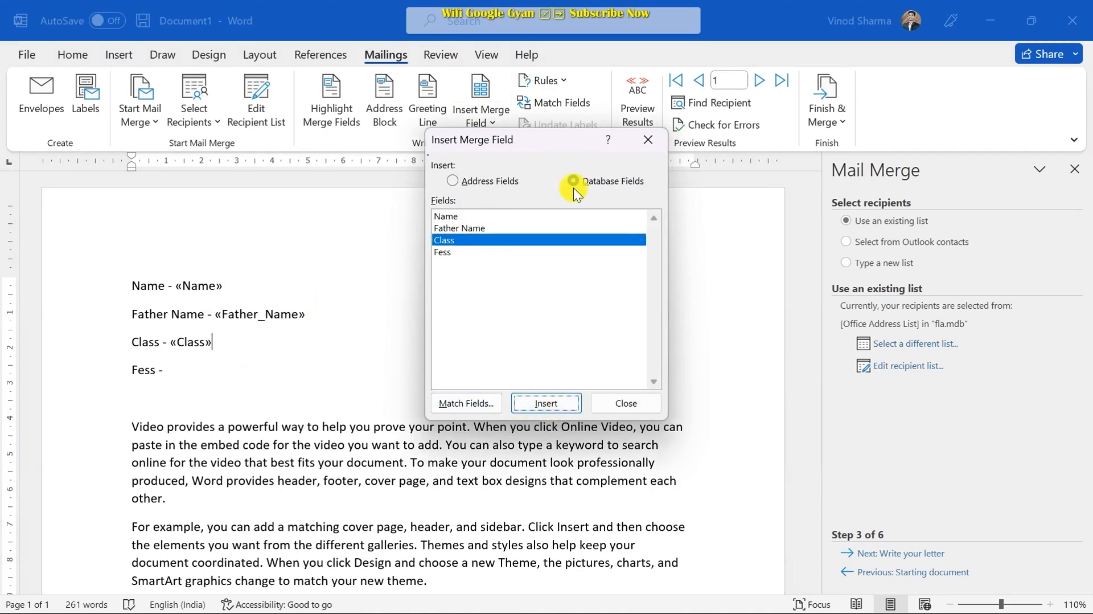
pyautogui.click(610, 403)
pyautogui.click(170, 370)
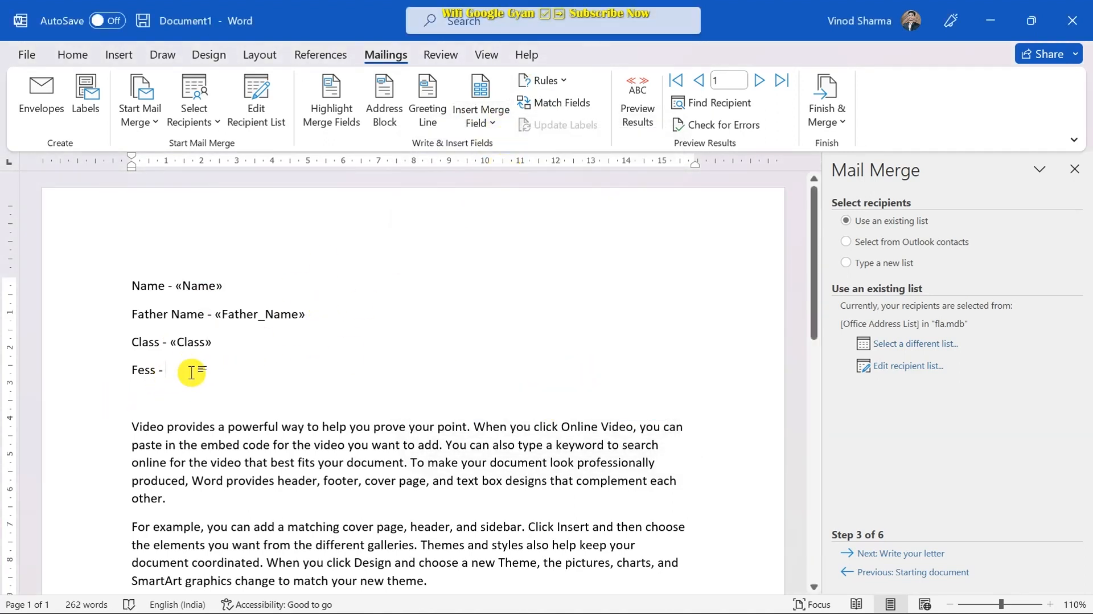
pyautogui.click(473, 108)
pyautogui.click(456, 252)
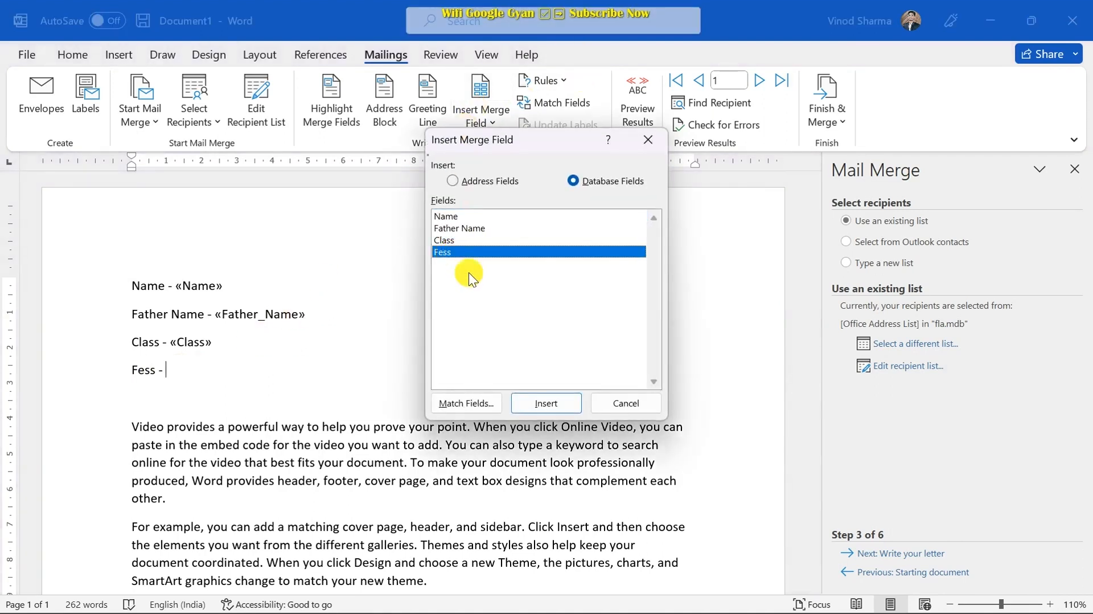
pyautogui.click(558, 402)
pyautogui.click(617, 406)
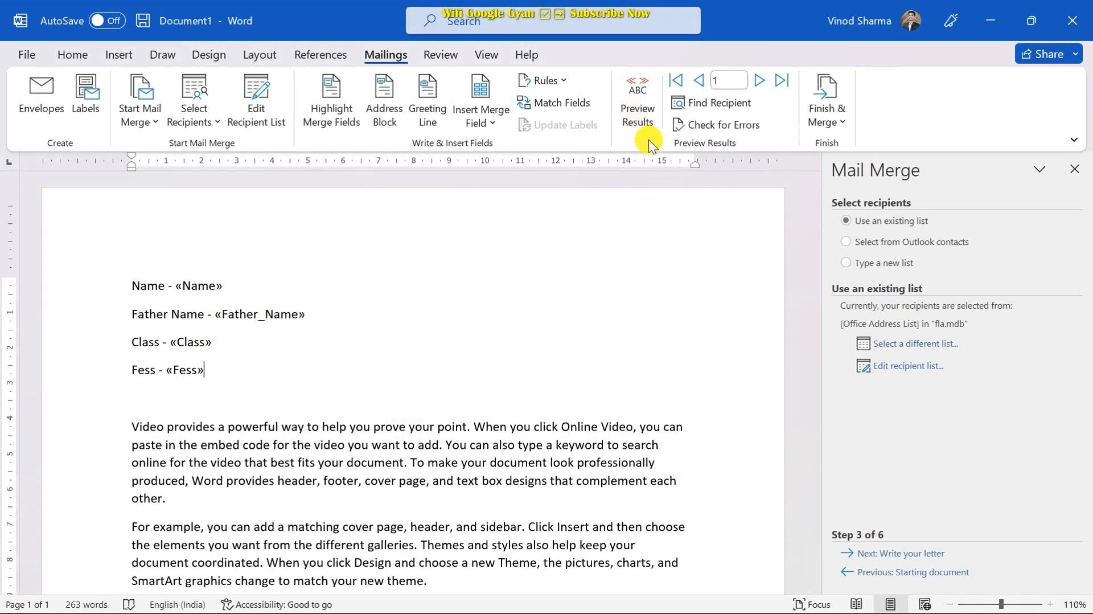
# - Turn on Preview Results so the letter shows real student data
pyautogui.click(634, 107)
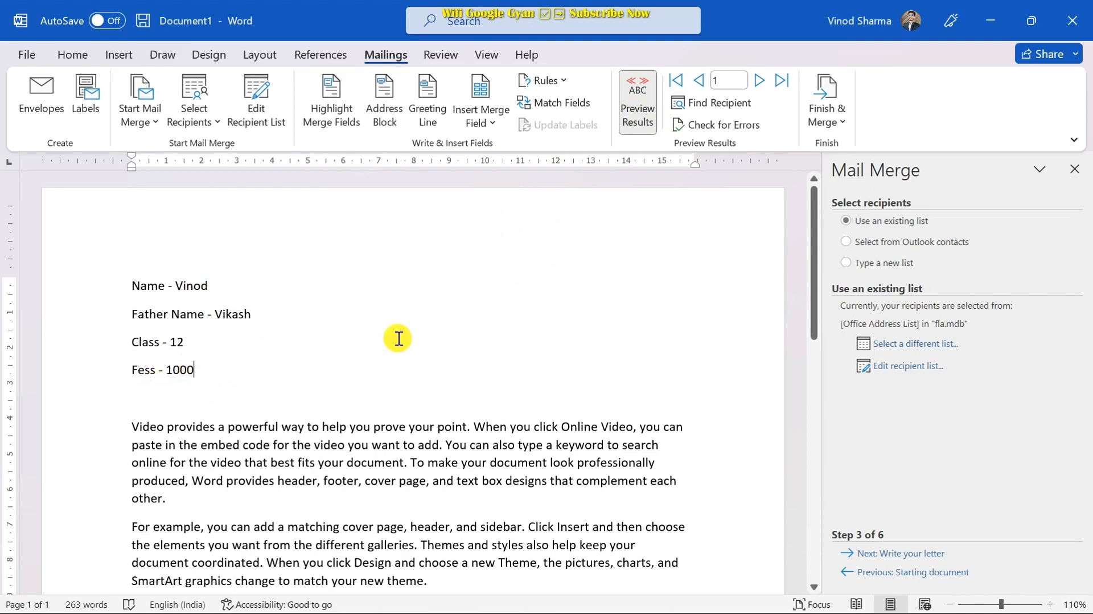
pyautogui.scroll(-3, 427, 336)
pyautogui.scroll(2, 415, 393)
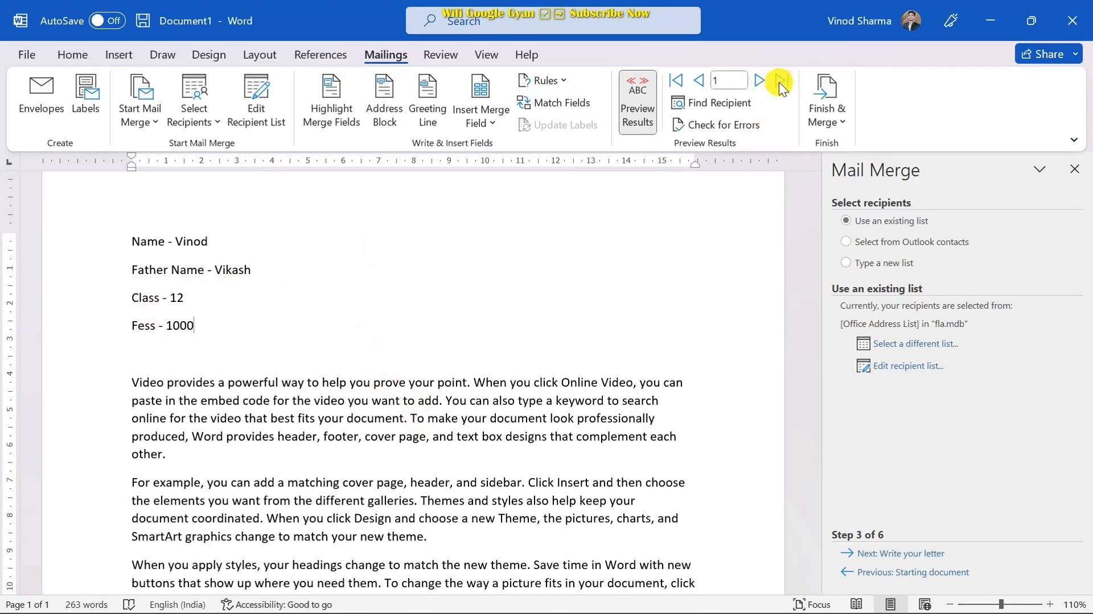
# - Step forward to record 3, showing Class 9 and Fess 2000
pyautogui.click(759, 81)
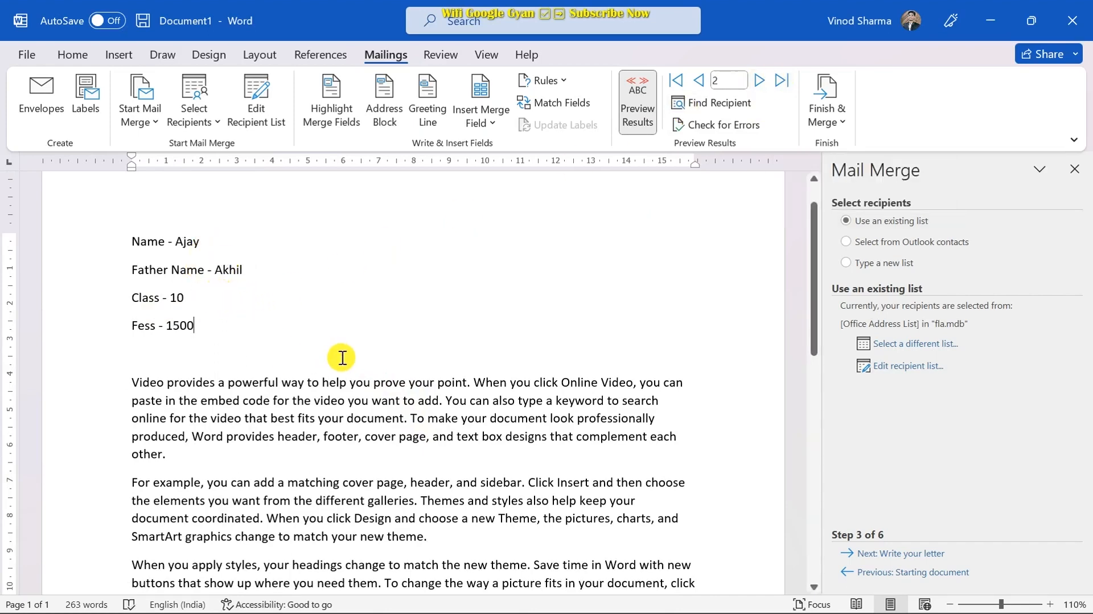
pyautogui.scroll(-3, 383, 435)
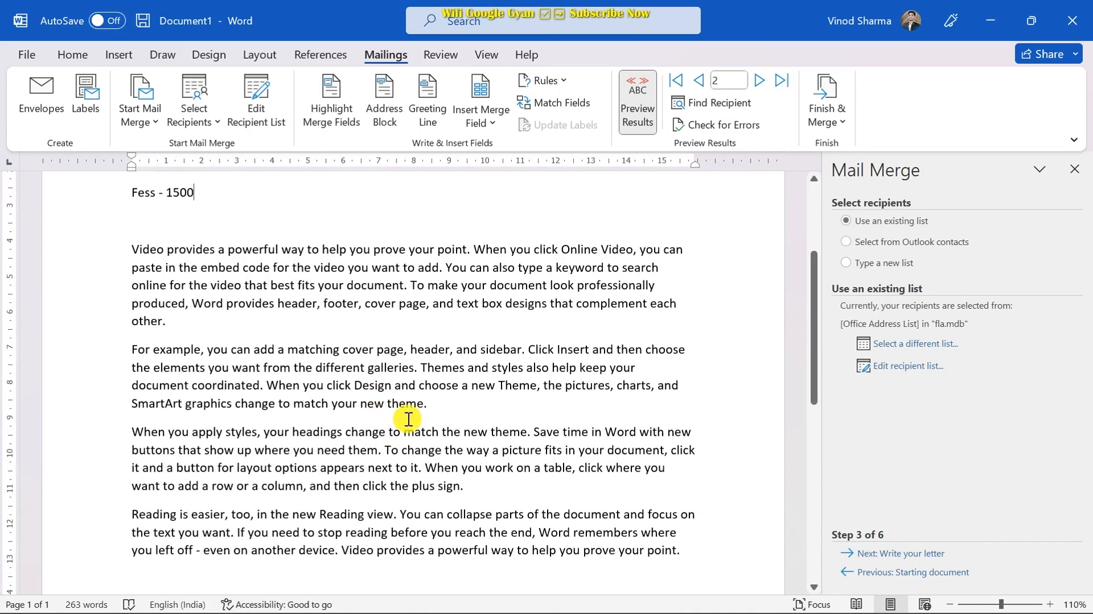
pyautogui.scroll(3, 421, 419)
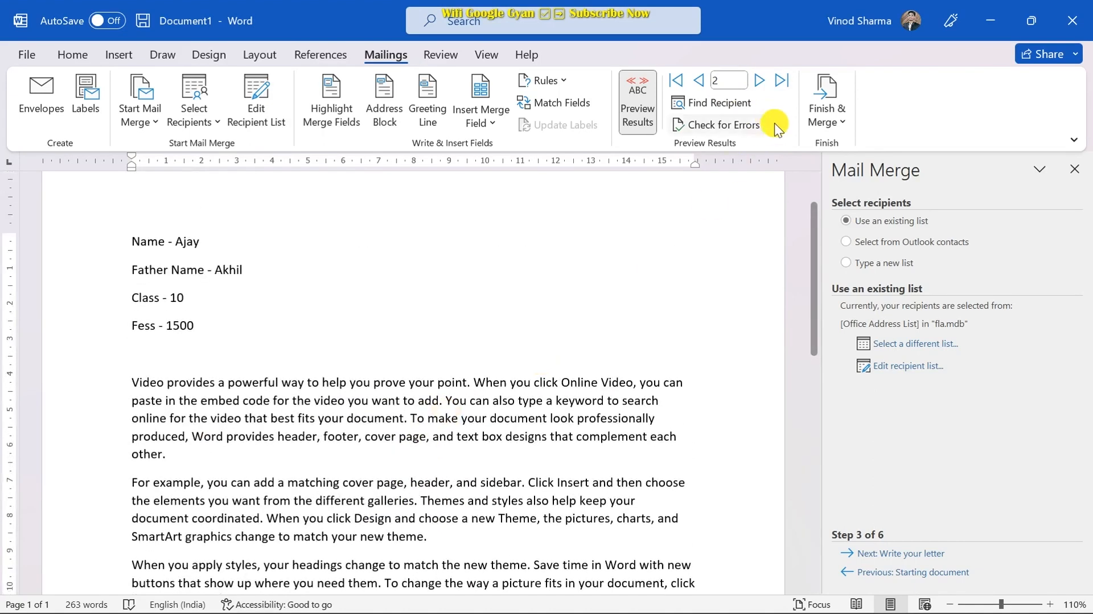
pyautogui.click(762, 81)
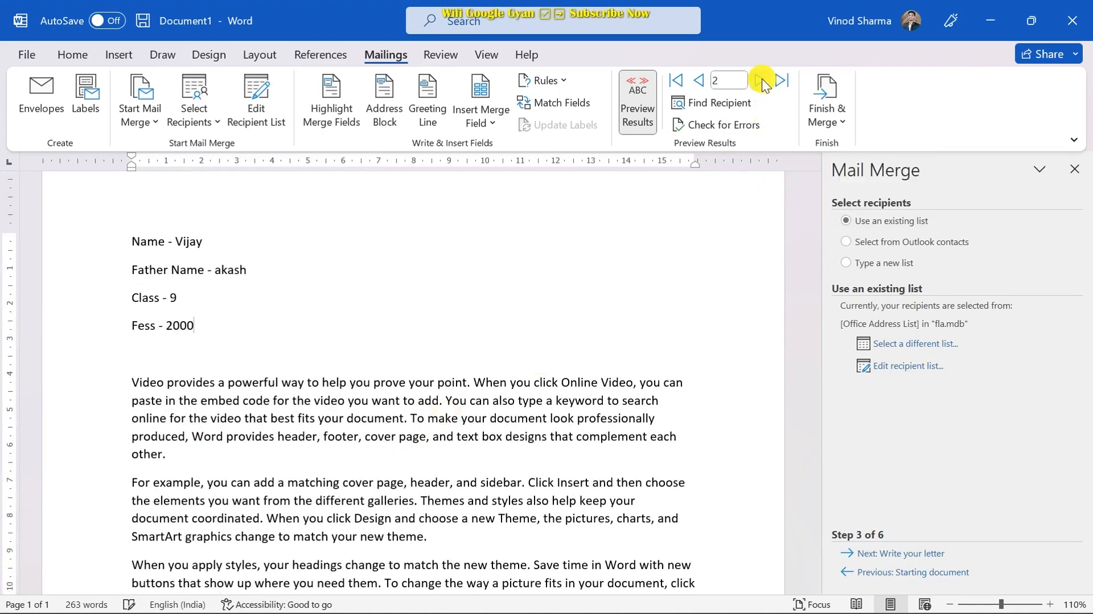
pyautogui.click(762, 82)
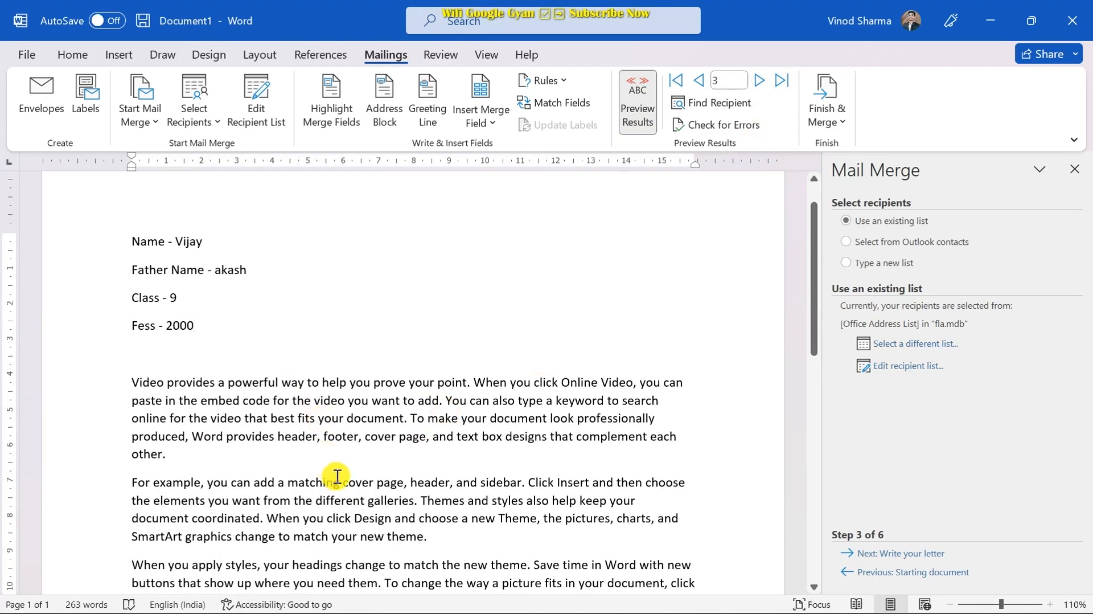
pyautogui.click(318, 324)
pyautogui.scroll(1, 324, 299)
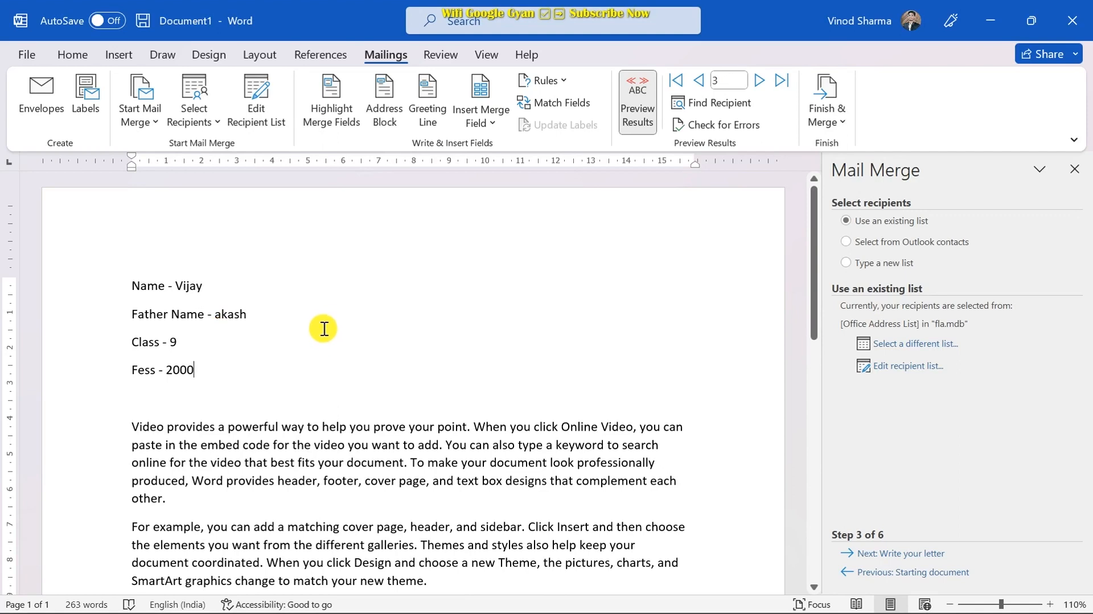
# - Set a Merge to Printer range of records 51 to 100, cancel it, and close the Mail Merge pane
pyautogui.click(839, 120)
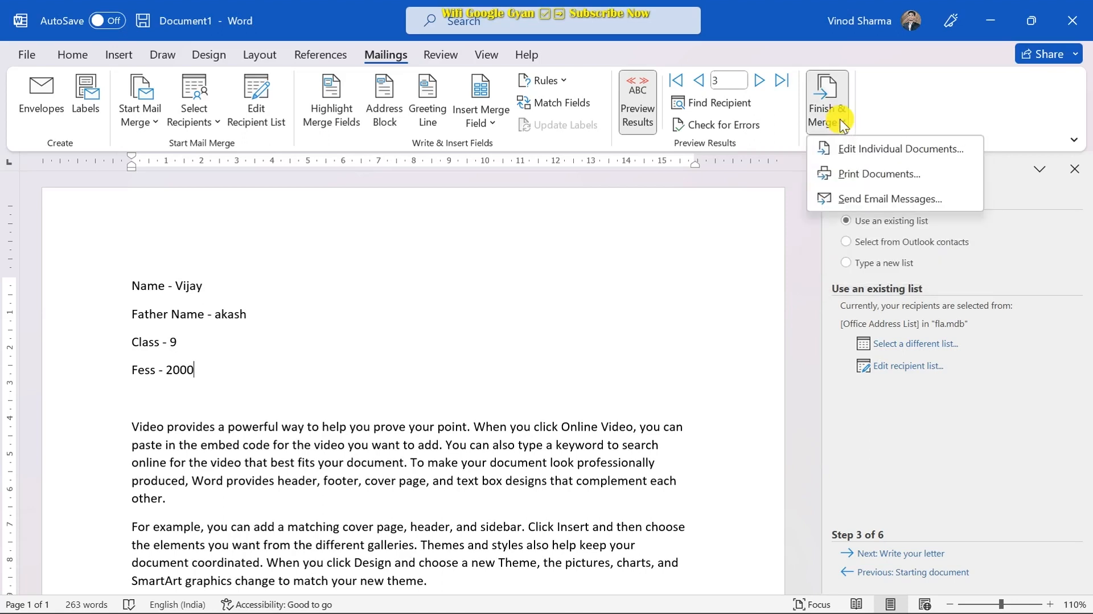
pyautogui.click(852, 175)
pyautogui.moveTo(699, 224); pyautogui.dragTo(590, 151)
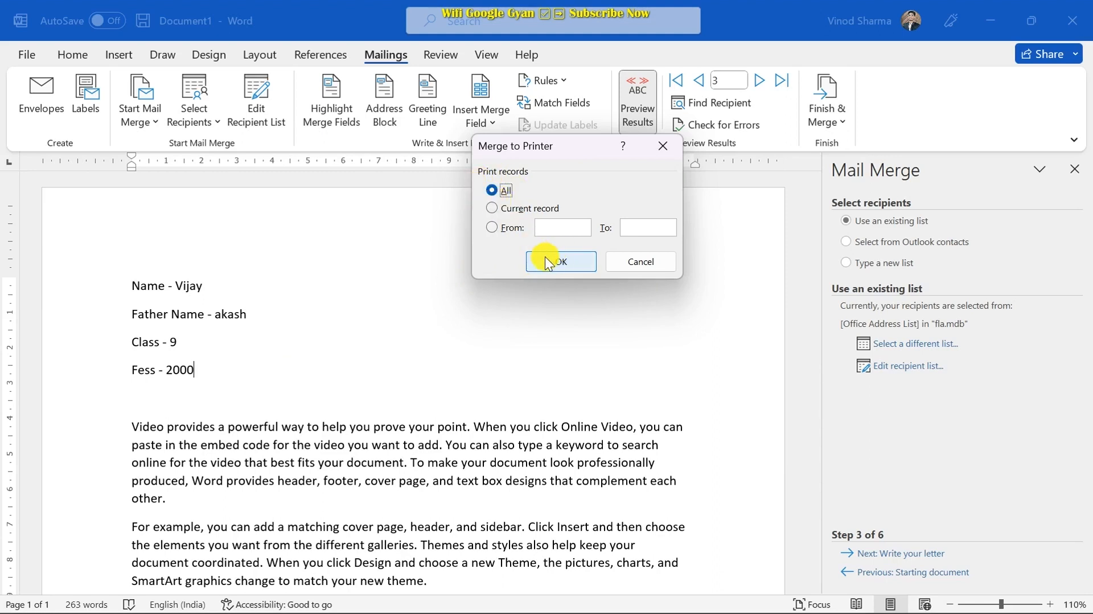
pyautogui.click(557, 226)
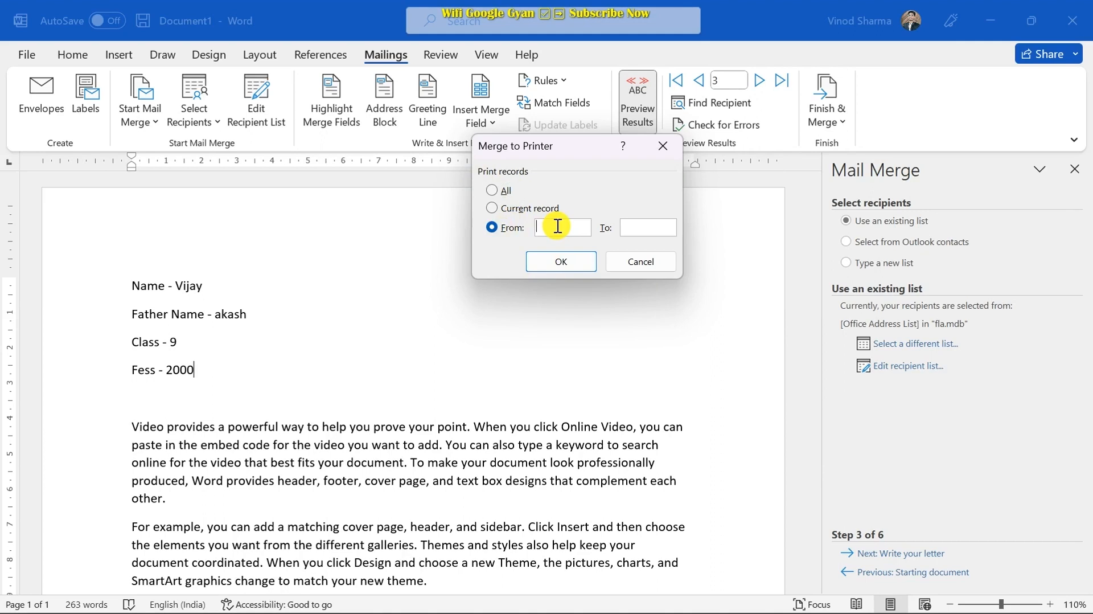
pyautogui.write('51')
pyautogui.click(646, 230)
pyautogui.write('100')
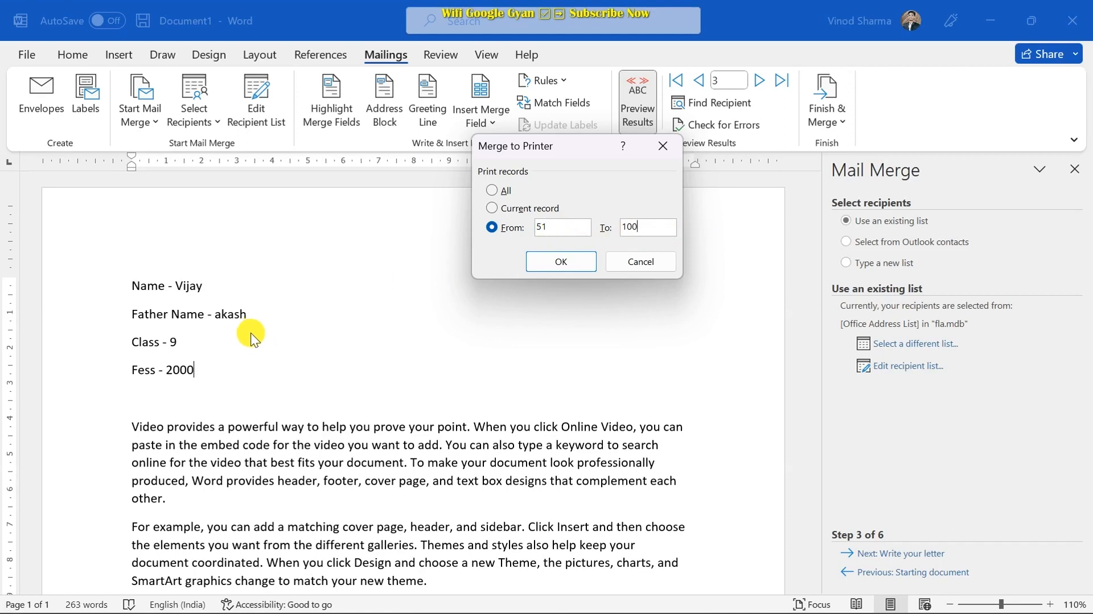
pyautogui.click(671, 146)
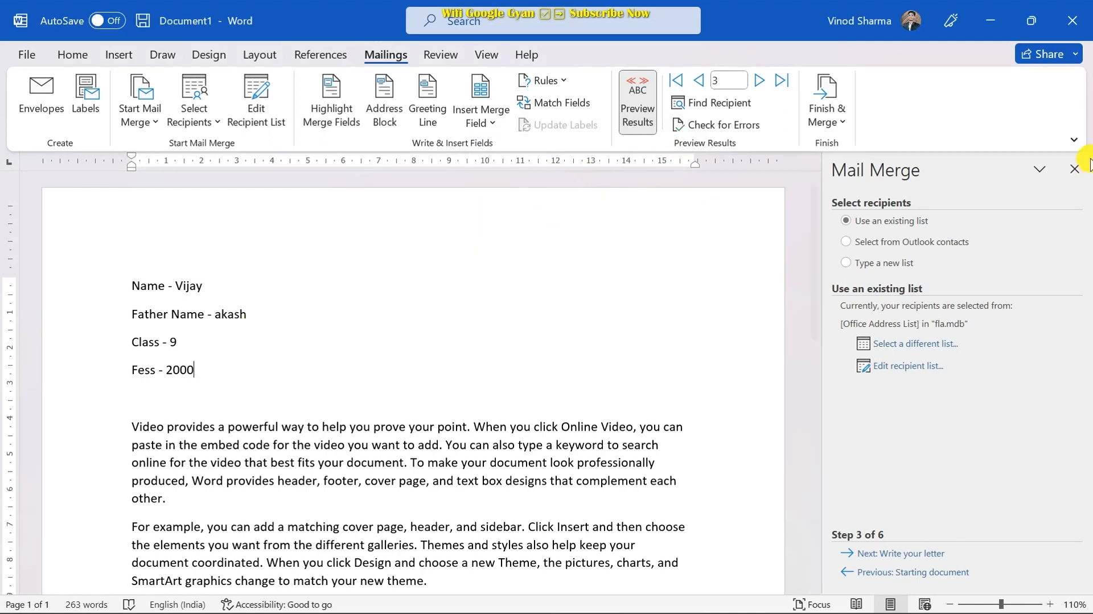
pyautogui.click(1073, 168)
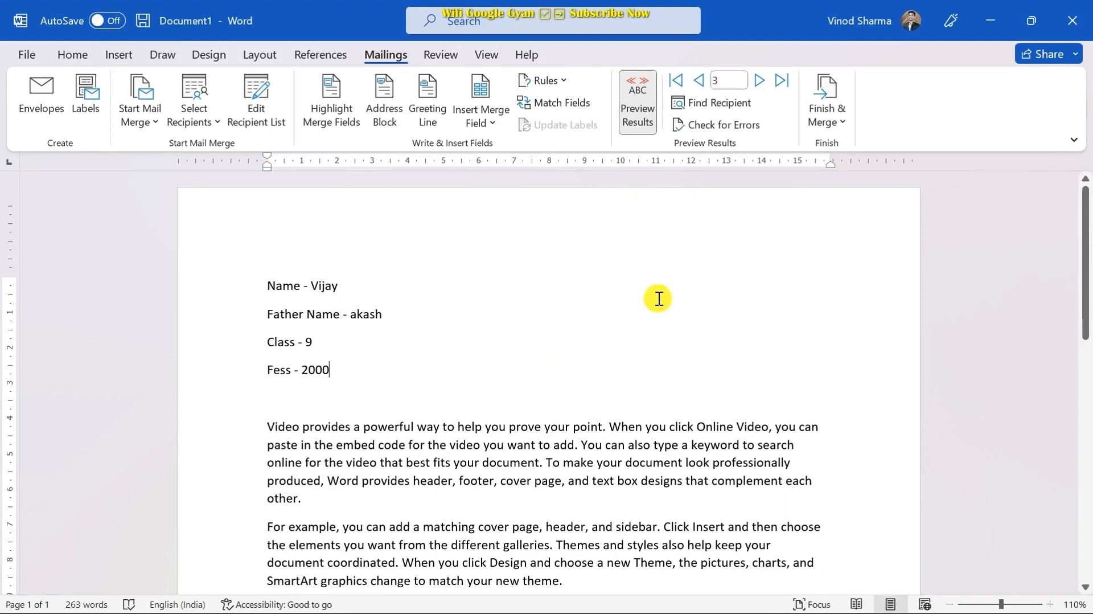
# - Switch to the Review tab and select the paragraph beginning 'Video provides'
pyautogui.click(447, 57)
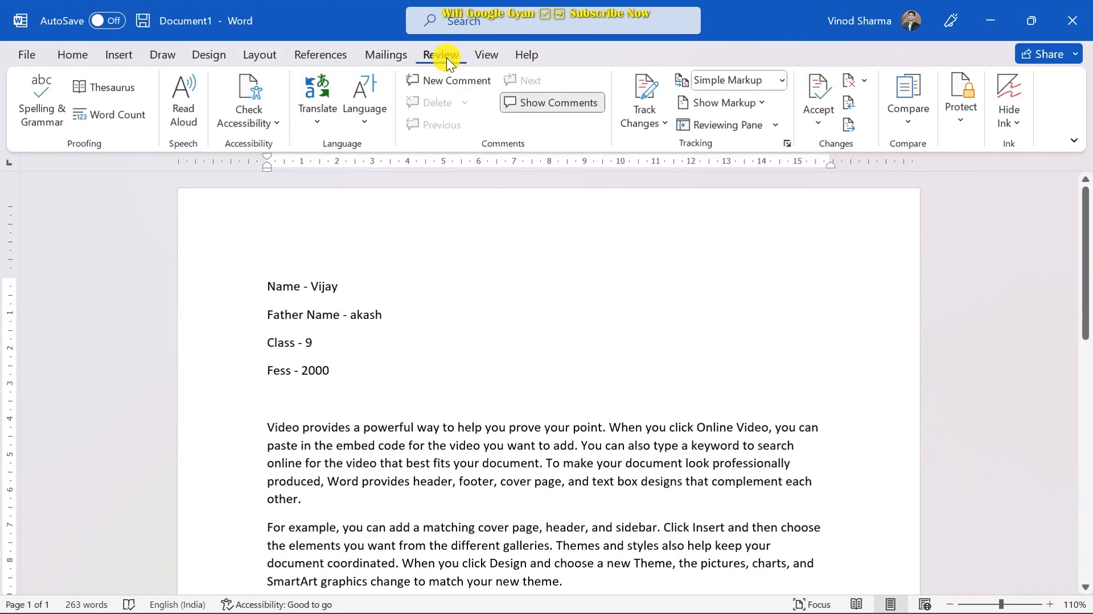
pyautogui.scroll(-3, 426, 307)
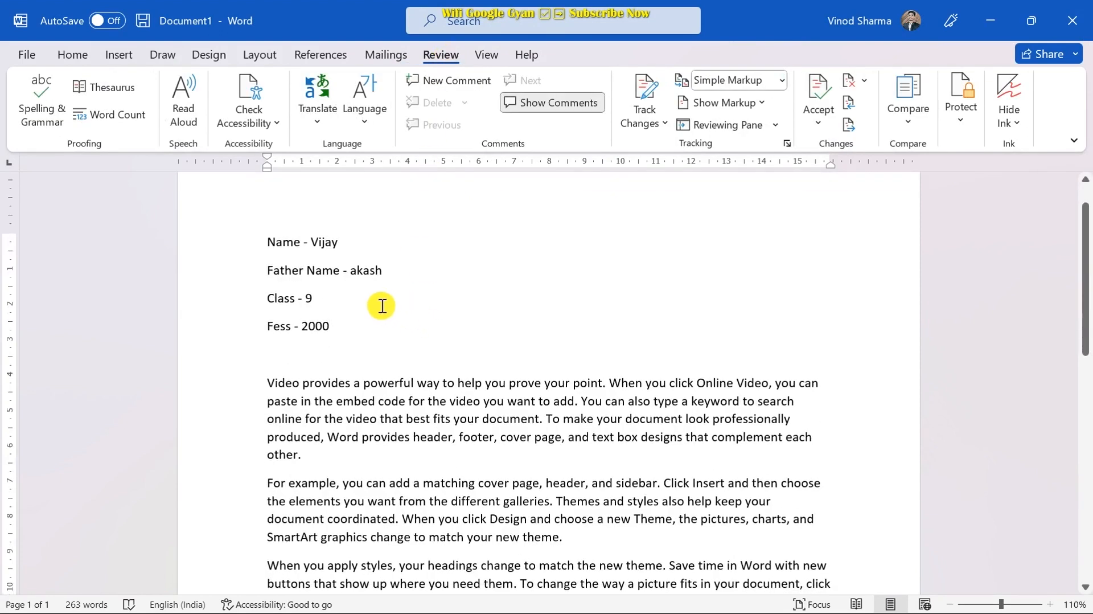
pyautogui.click(323, 105)
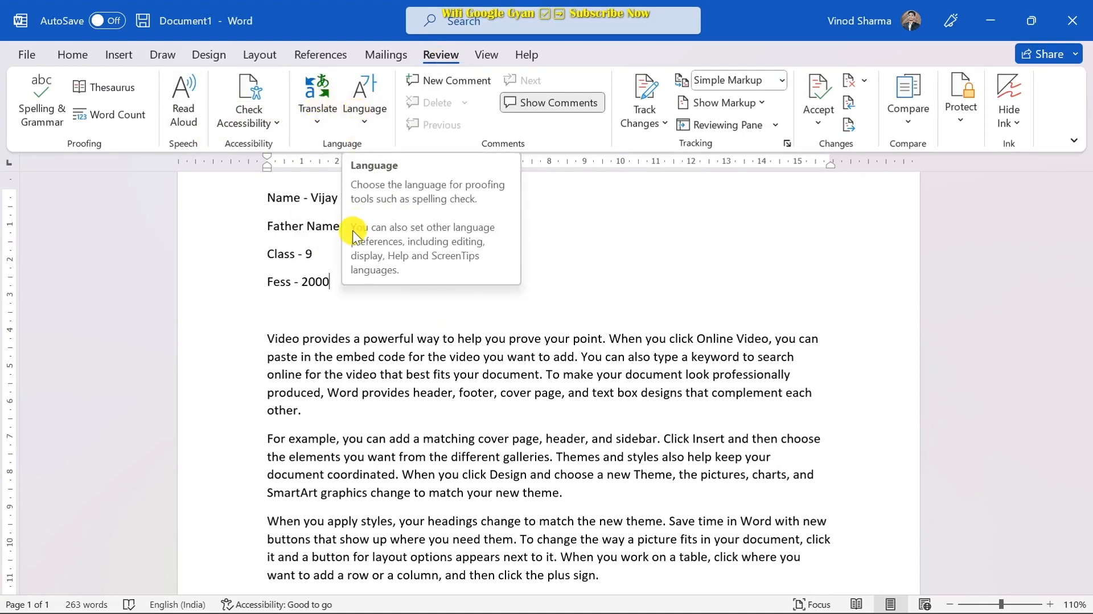
pyautogui.scroll(-1, 312, 135)
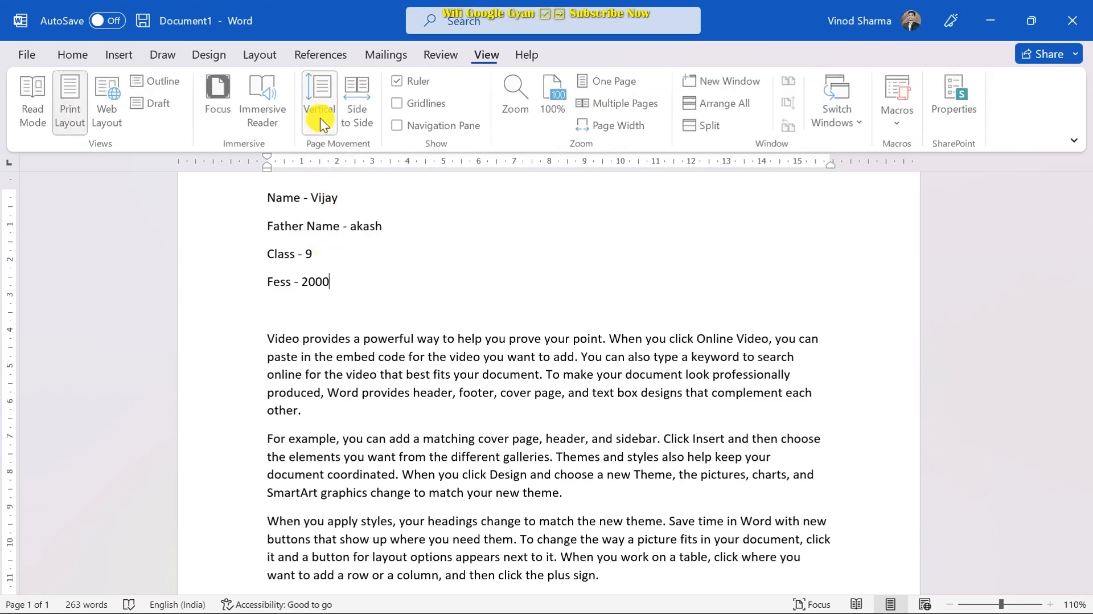
pyautogui.click(439, 57)
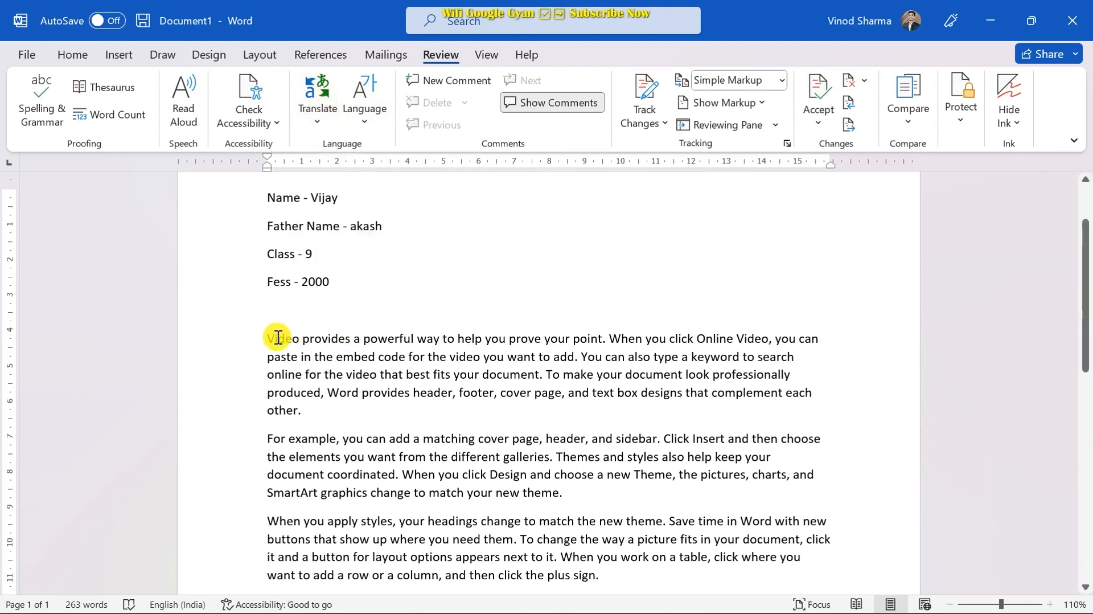
pyautogui.moveTo(263, 338); pyautogui.dragTo(309, 410)
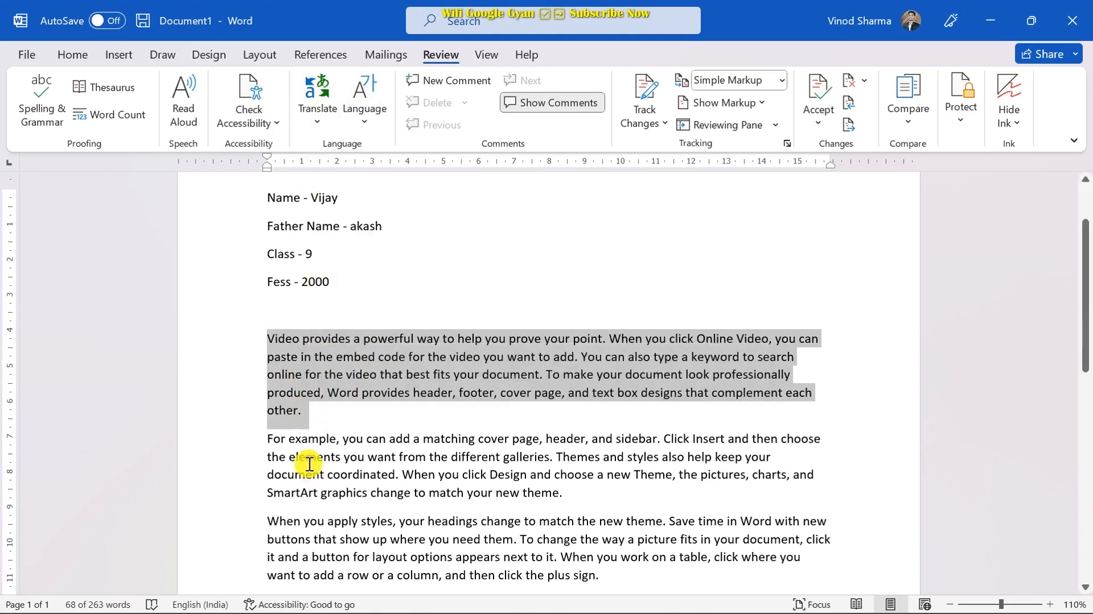
# - Translate the selected 'Video provides' paragraph in the Translator pane
pyautogui.click(328, 106)
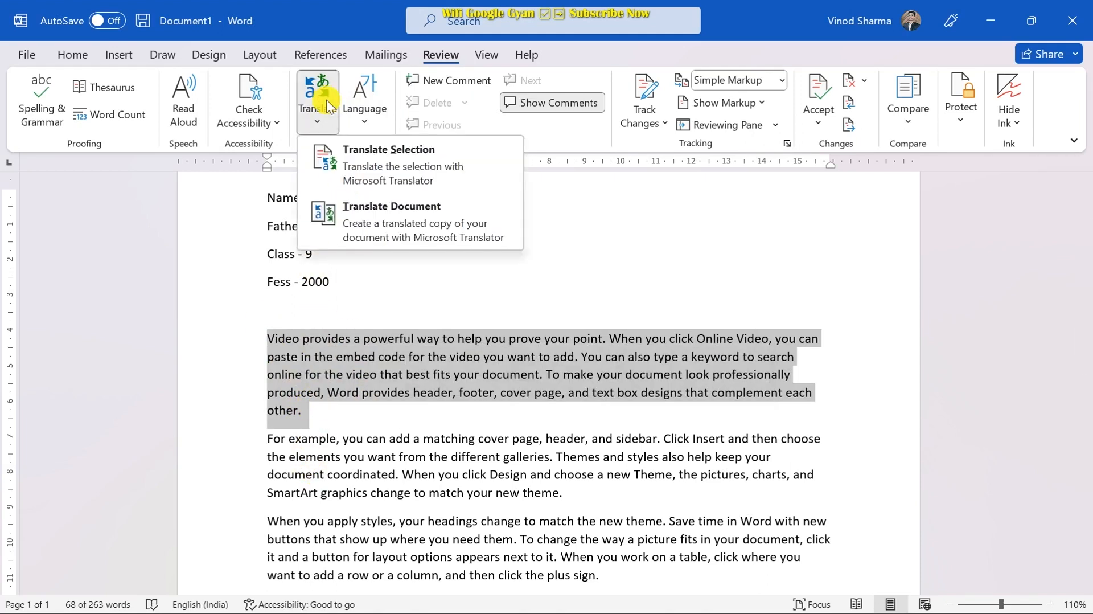
pyautogui.click(373, 162)
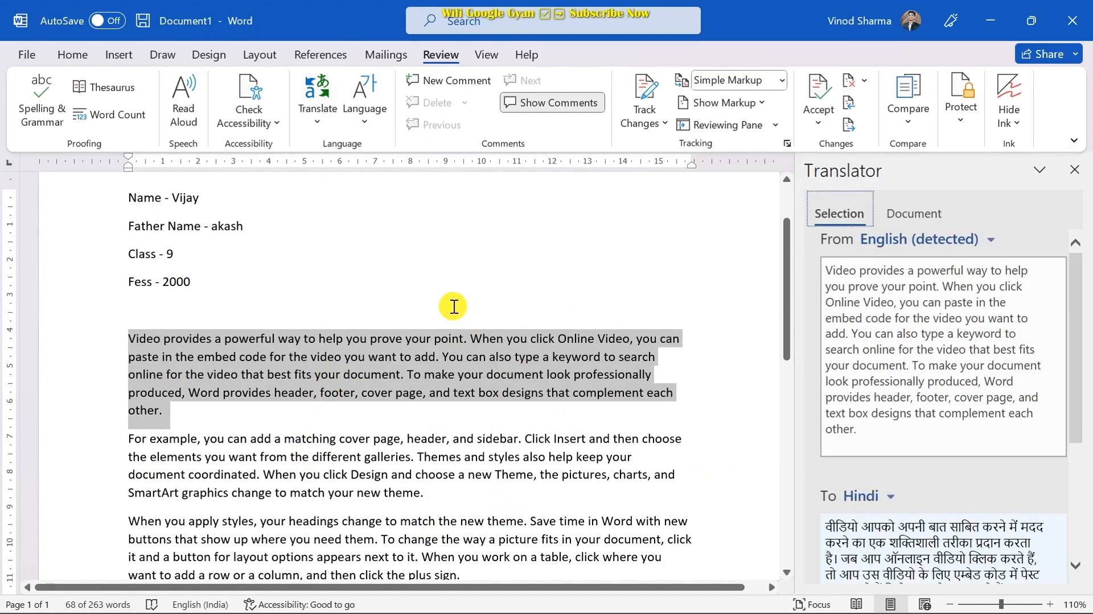
pyautogui.scroll(-1, 929, 314)
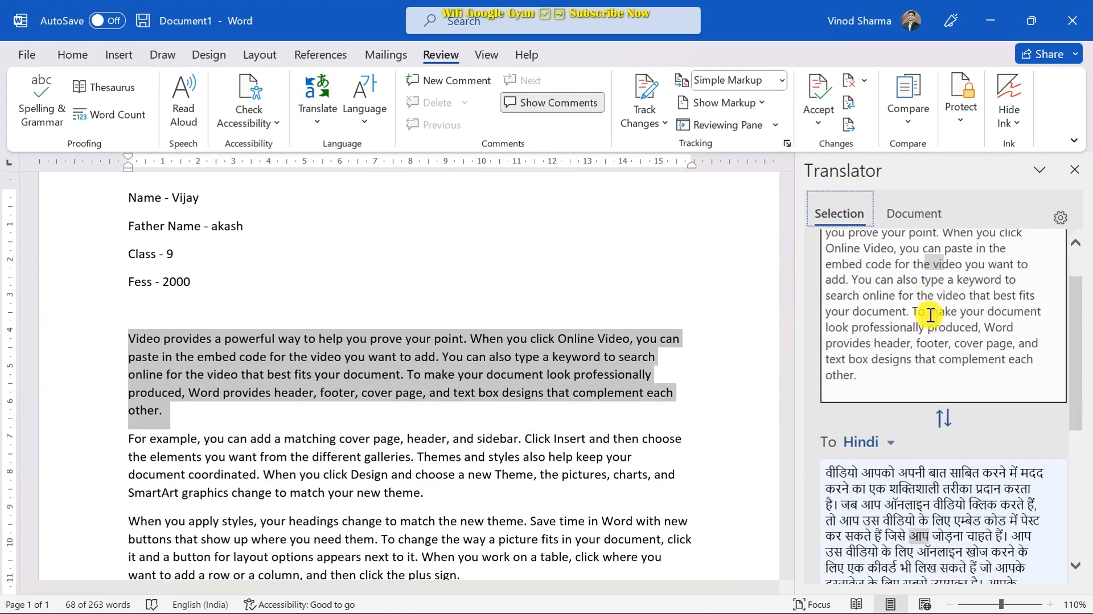
pyautogui.scroll(1, 907, 256)
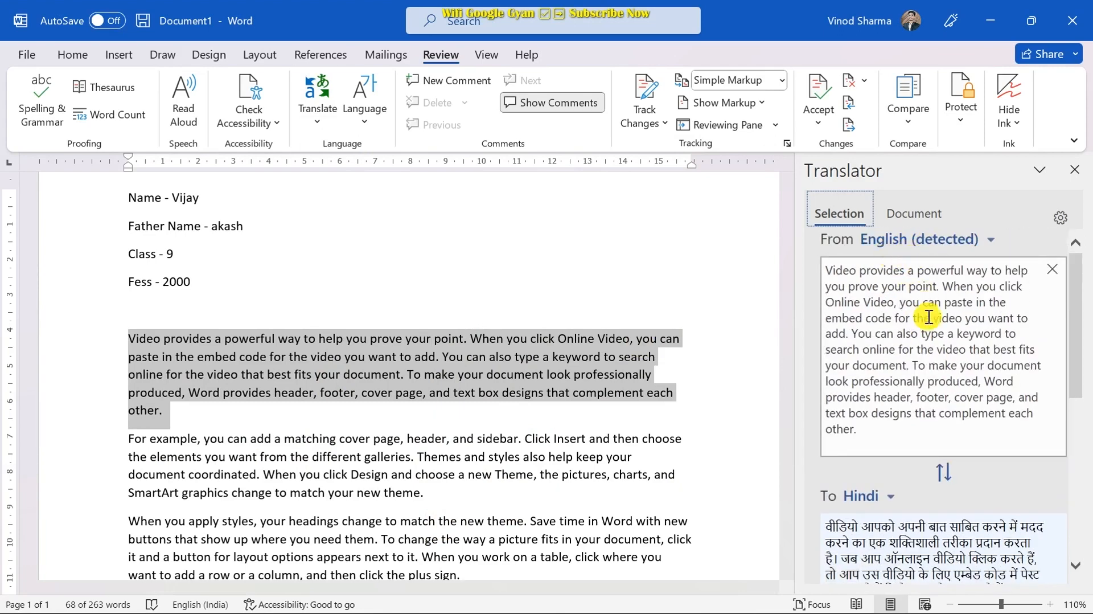
pyautogui.scroll(-2, 929, 341)
pyautogui.scroll(-1, 926, 433)
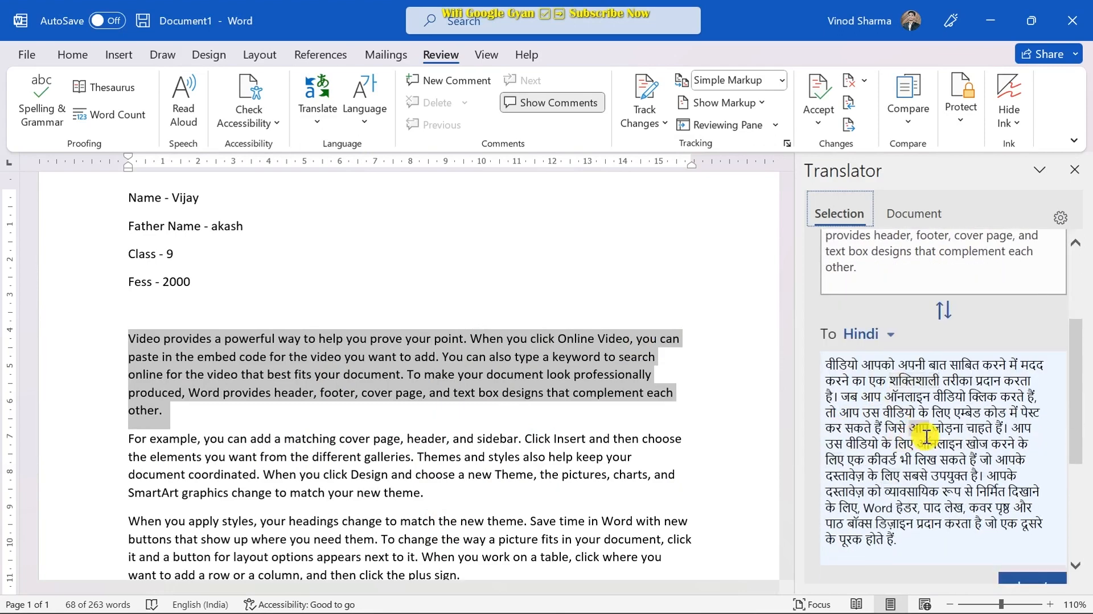
# - Keep Hindi as the Translator's target language
pyautogui.click(890, 341)
pyautogui.scroll(-1, 896, 464)
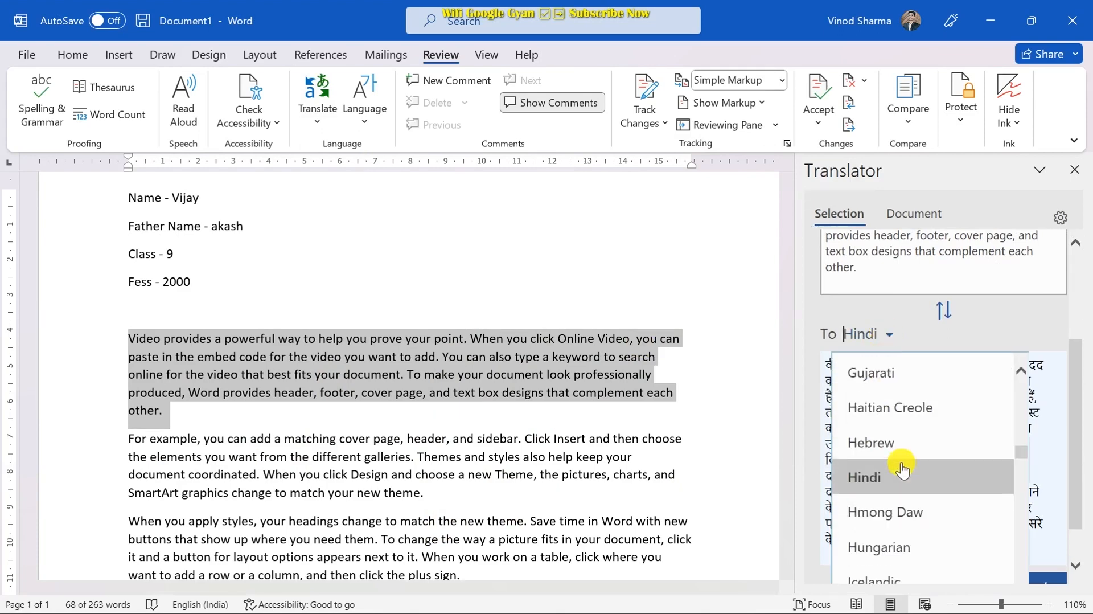
pyautogui.scroll(-1, 903, 464)
pyautogui.scroll(2, 904, 461)
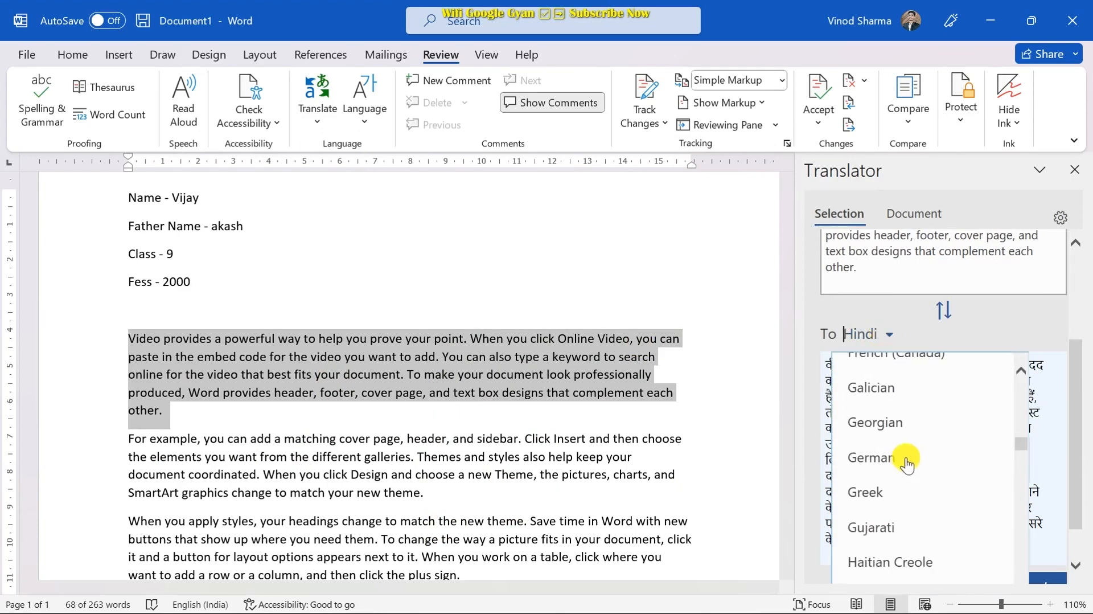
pyautogui.click(908, 303)
pyautogui.scroll(3, 907, 303)
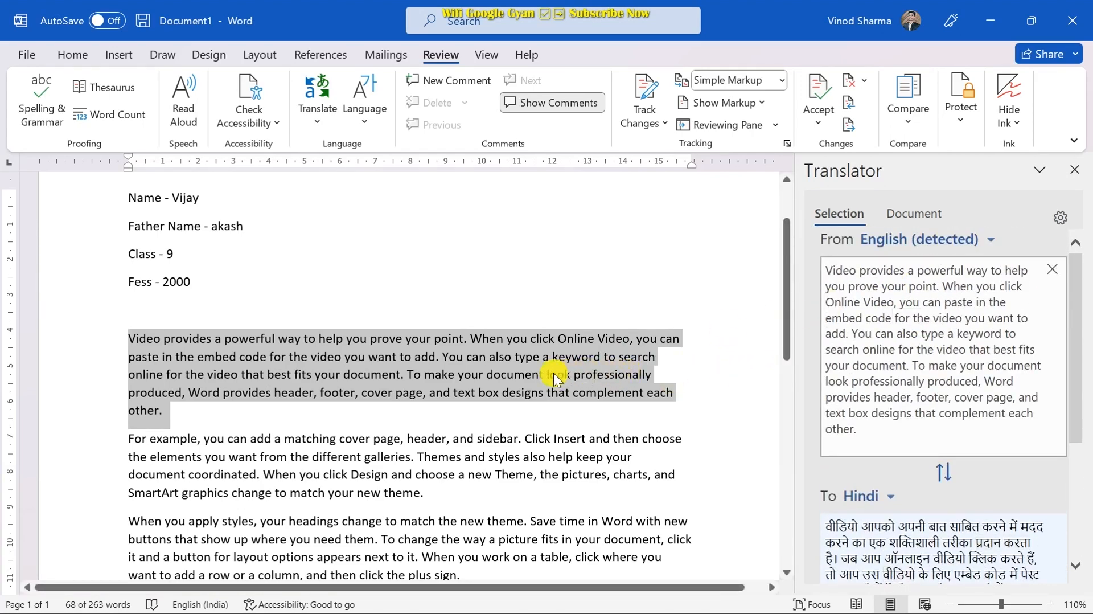
# - Check the source-language list, return to the letter, and close the Translator pane
pyautogui.click(989, 240)
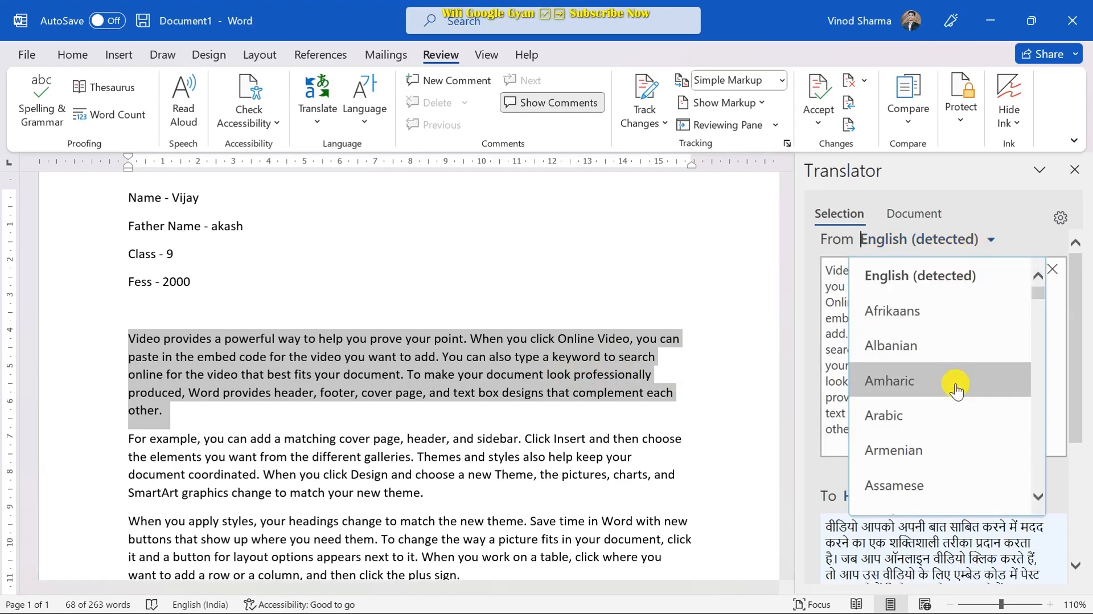
pyautogui.click(759, 283)
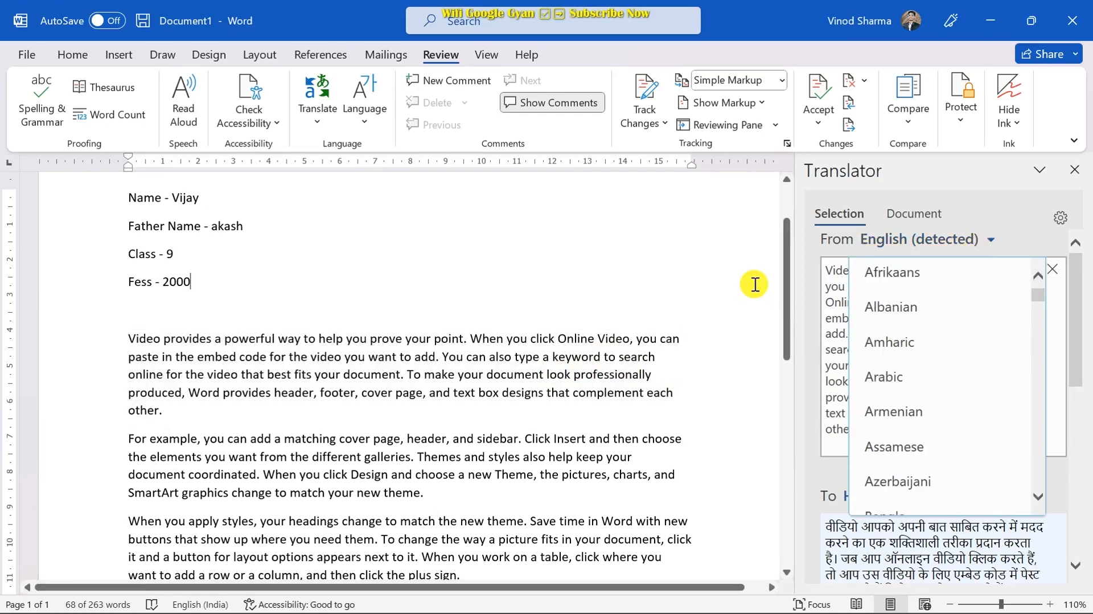
pyautogui.click(717, 258)
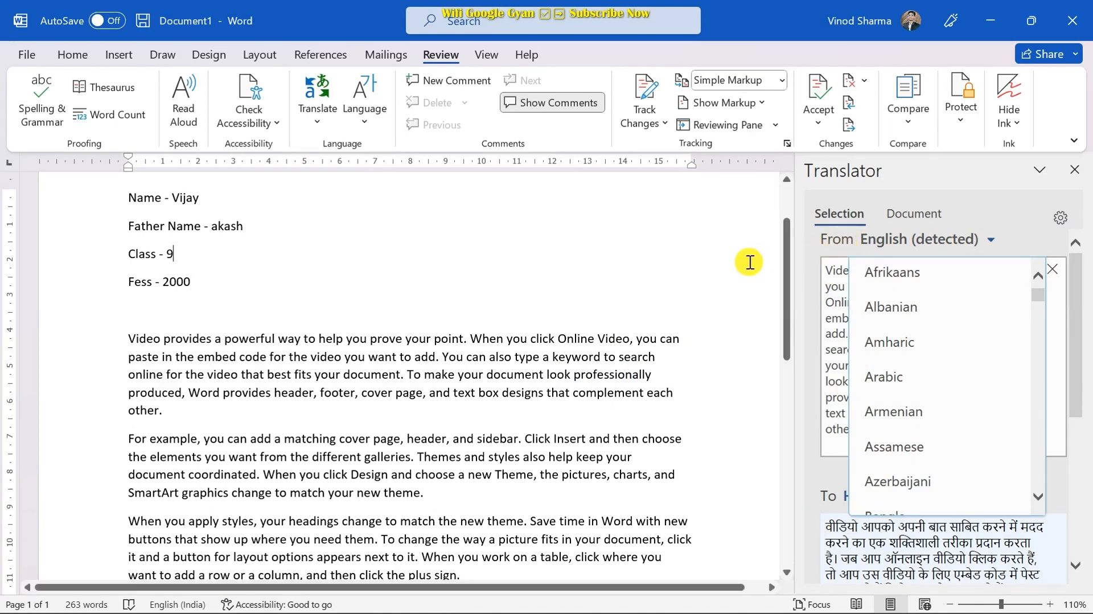
pyautogui.click(1076, 170)
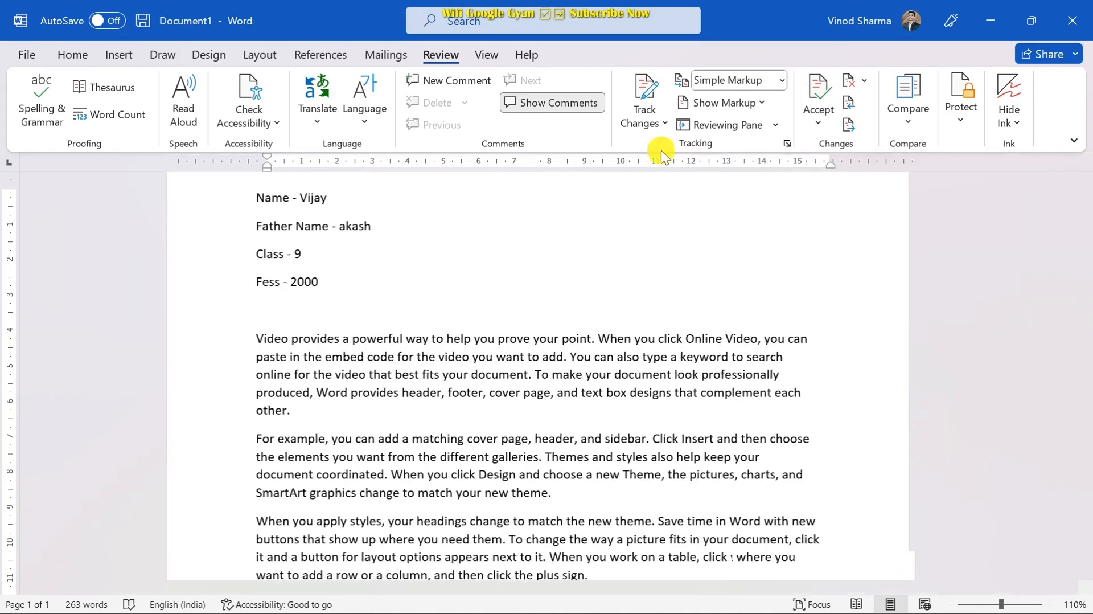
pyautogui.click(368, 107)
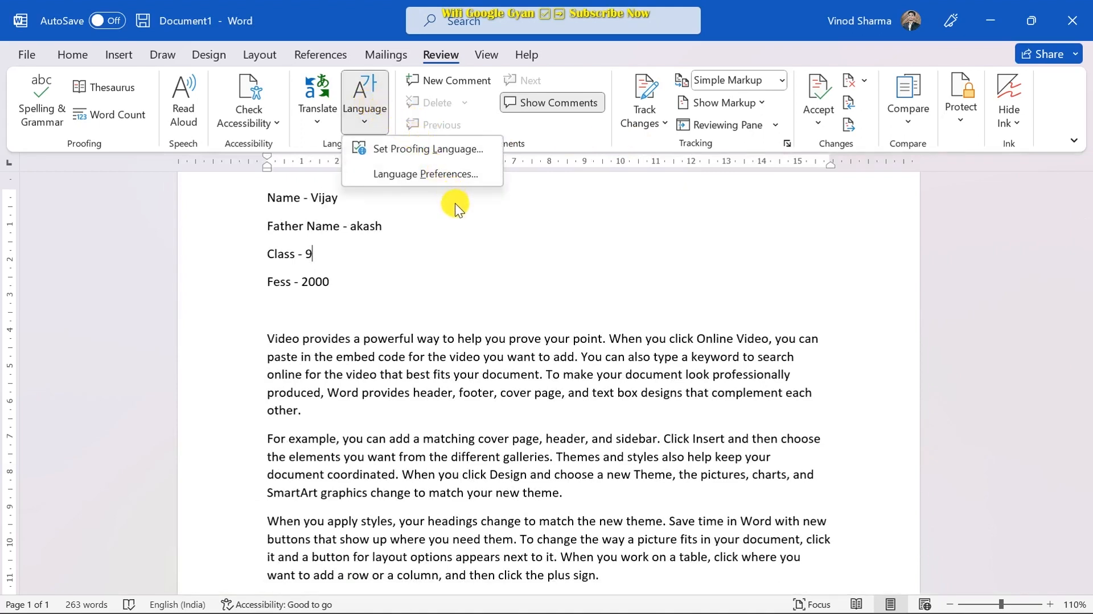
pyautogui.click(493, 255)
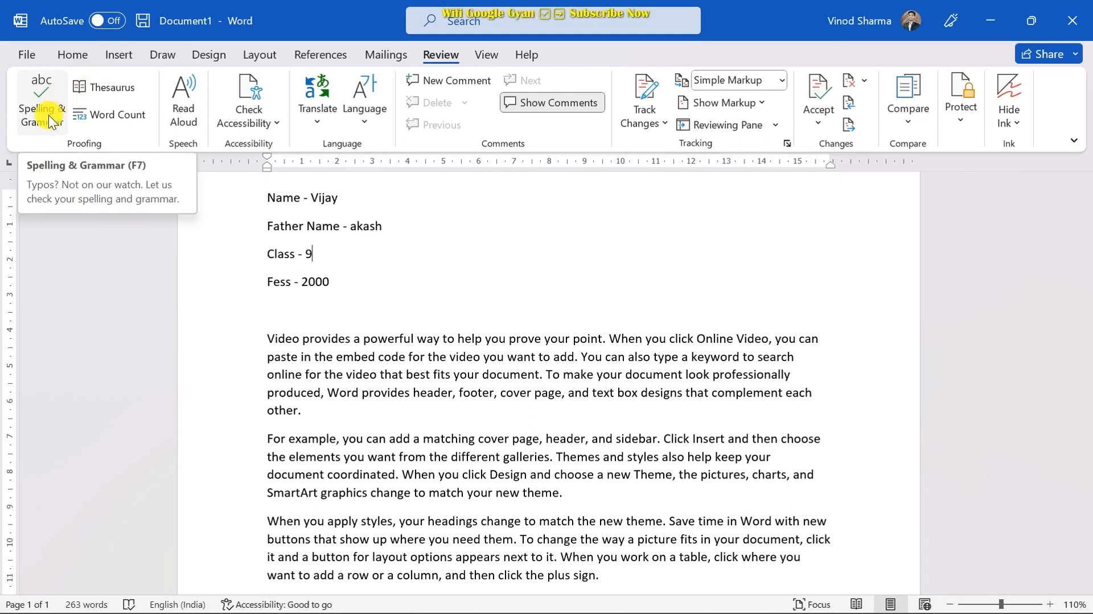
pyautogui.click(118, 115)
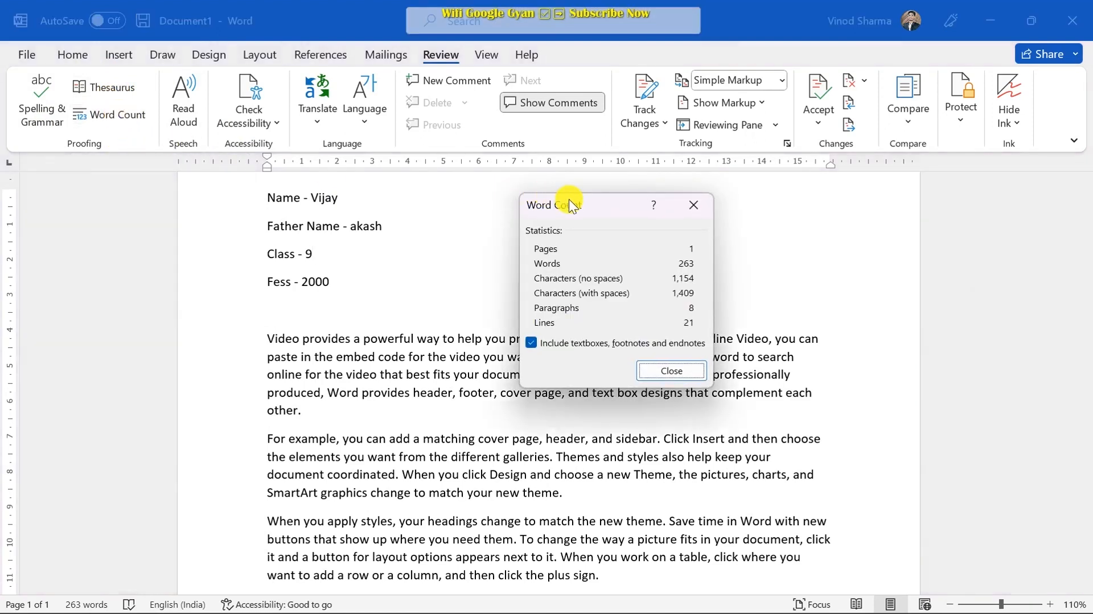
pyautogui.moveTo(568, 205); pyautogui.dragTo(566, 131)
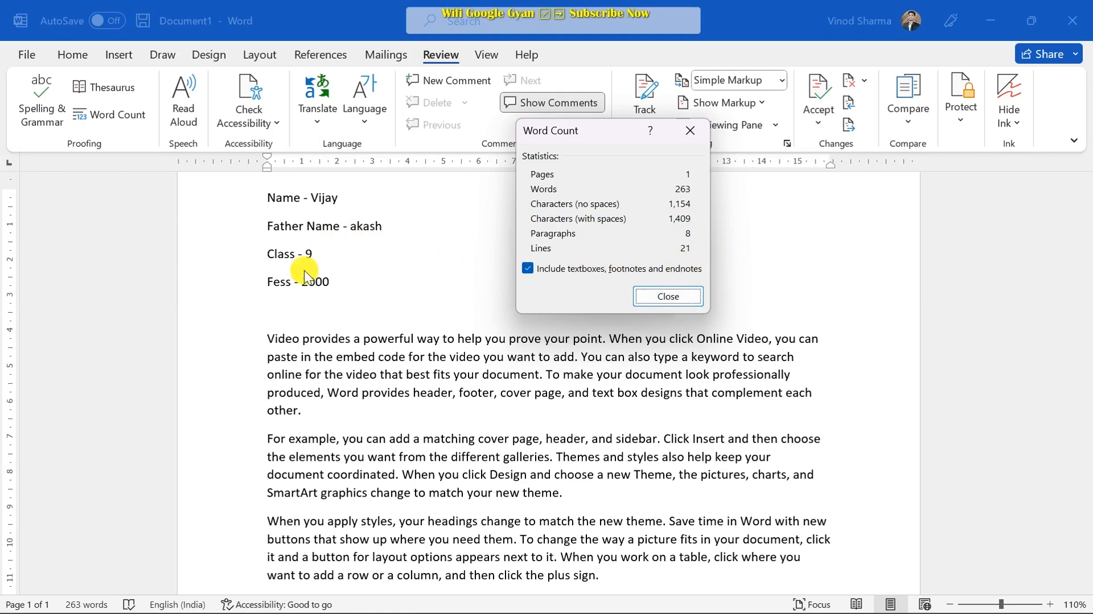
pyautogui.click(697, 132)
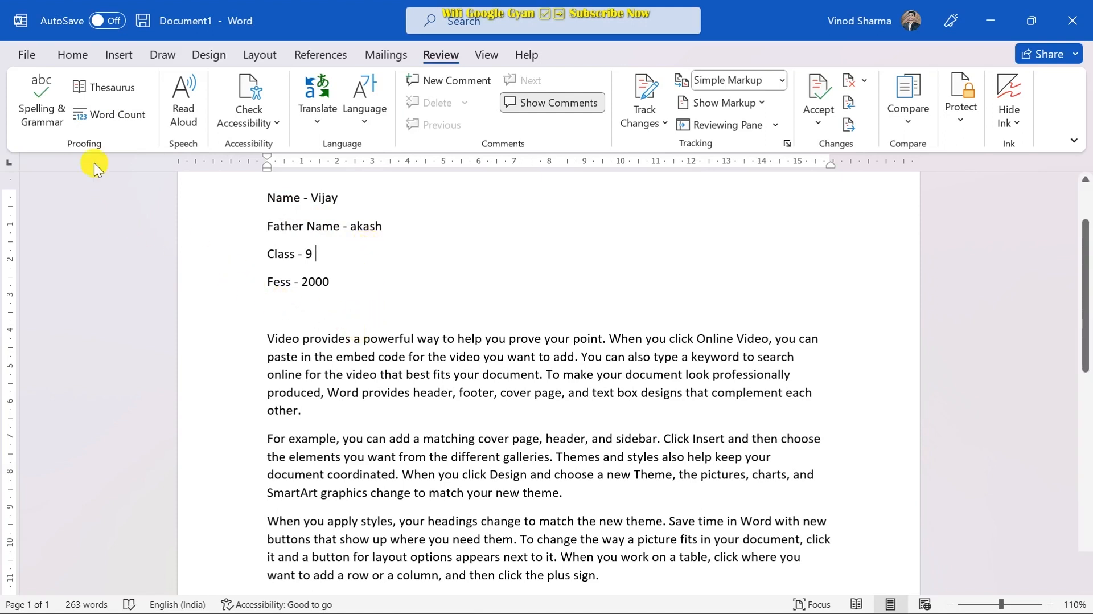
pyautogui.scroll(-1, 180, 264)
pyautogui.scroll(-1, 180, 265)
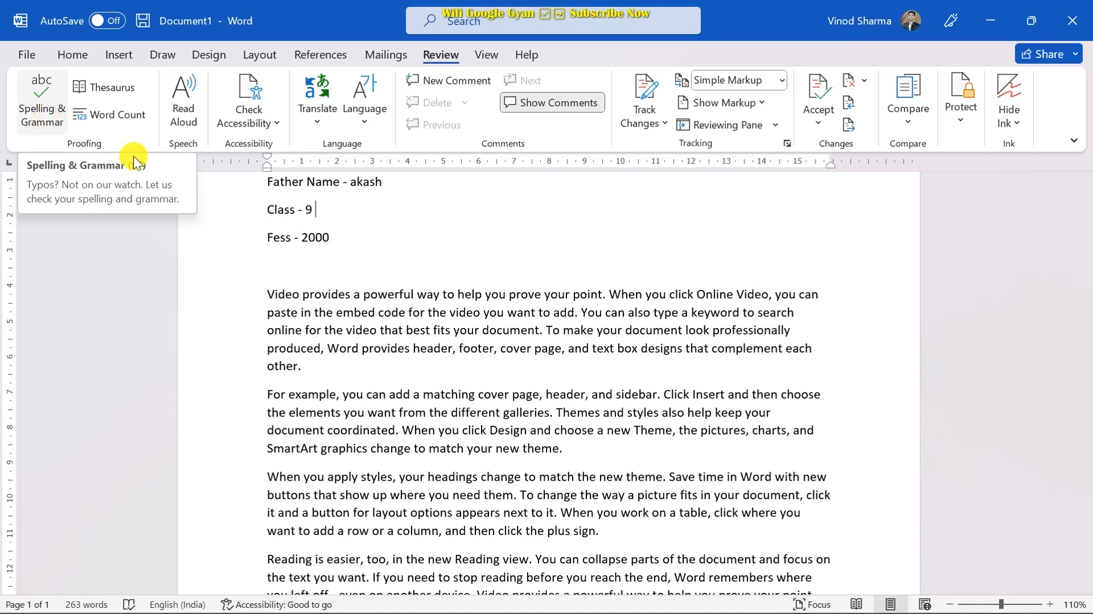
pyautogui.click(286, 295)
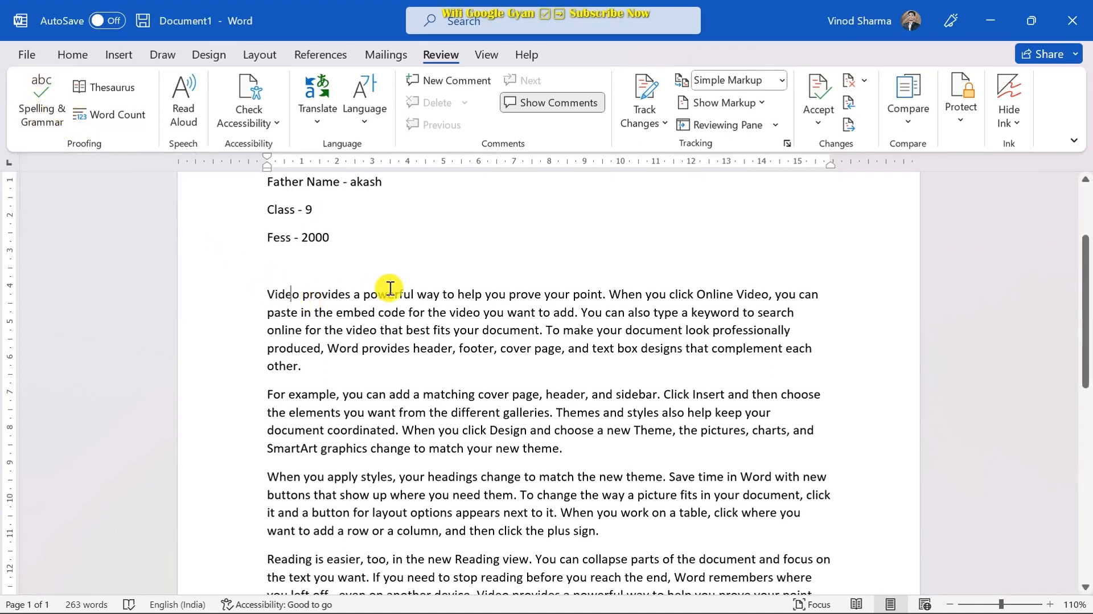
pyautogui.press('BackSpace')
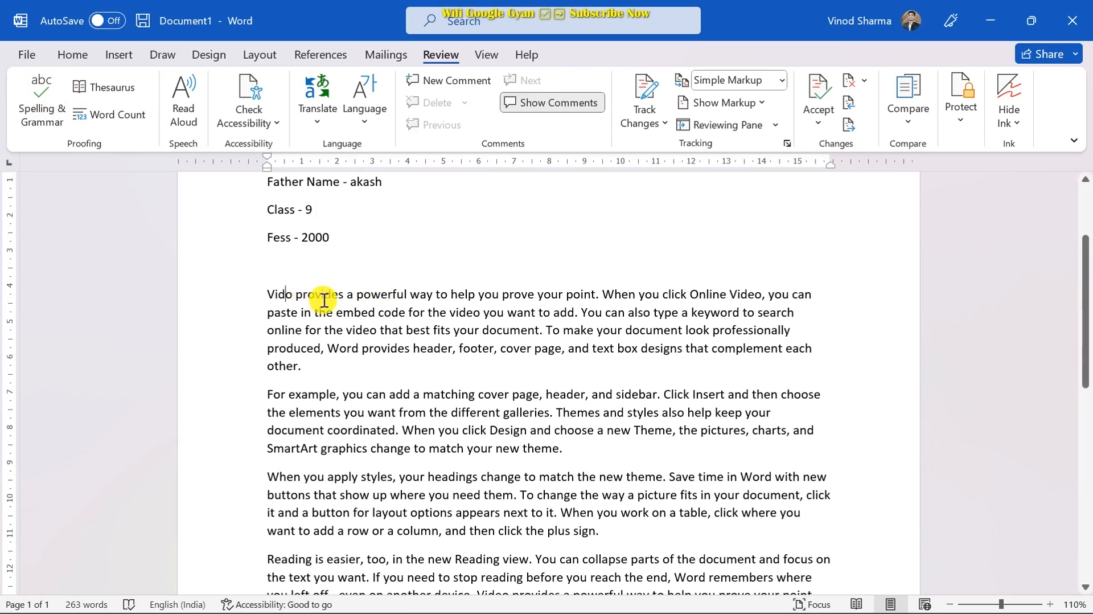
pyautogui.click(324, 297)
pyautogui.press('BackSpace')
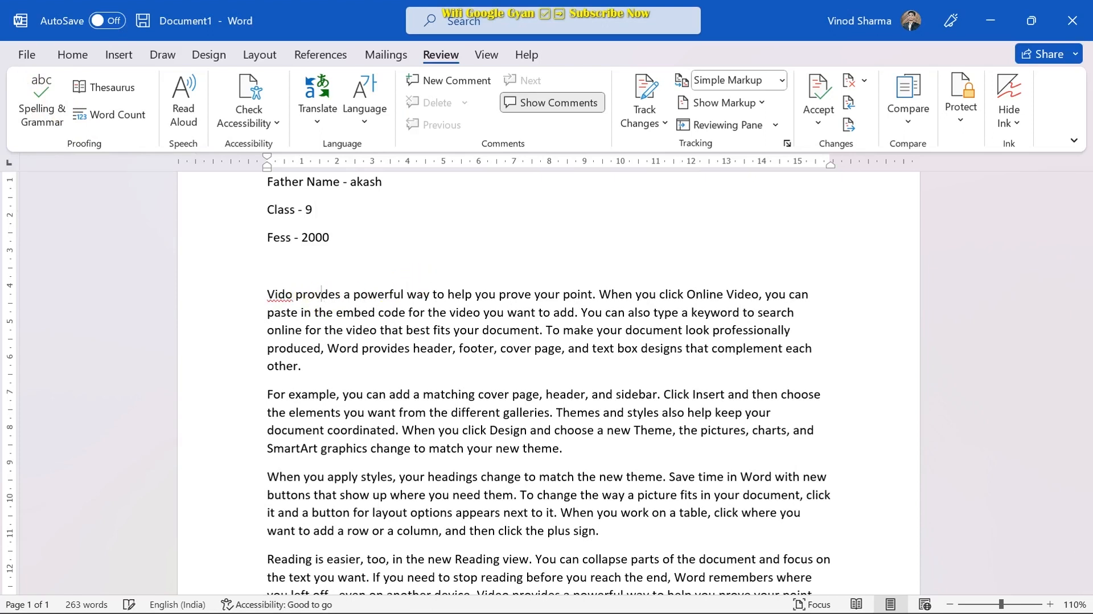
pyautogui.press('Up')
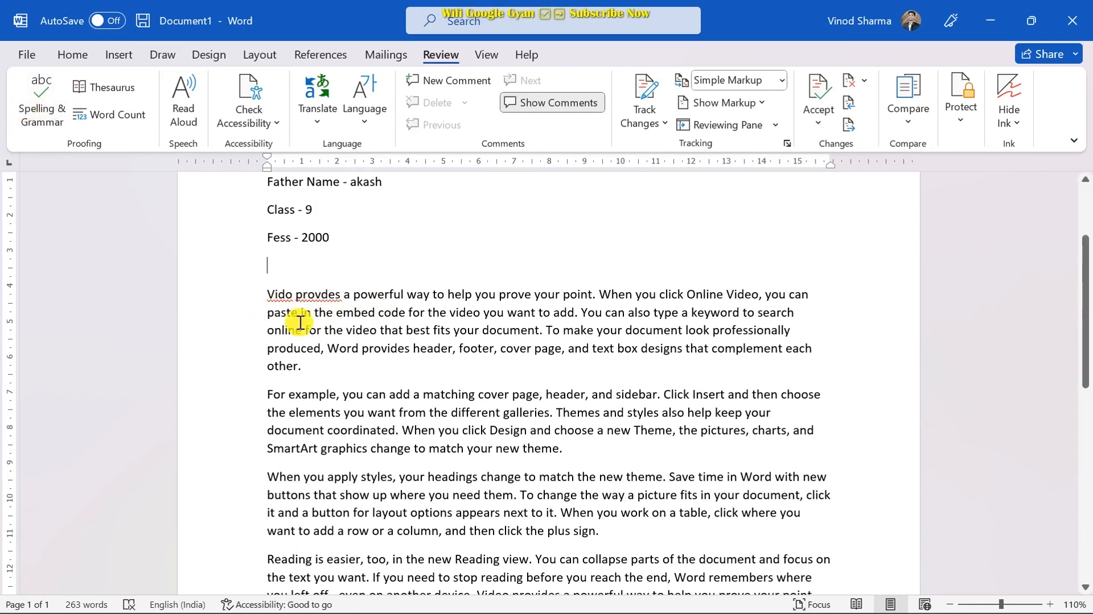
pyautogui.rightClick(307, 295)
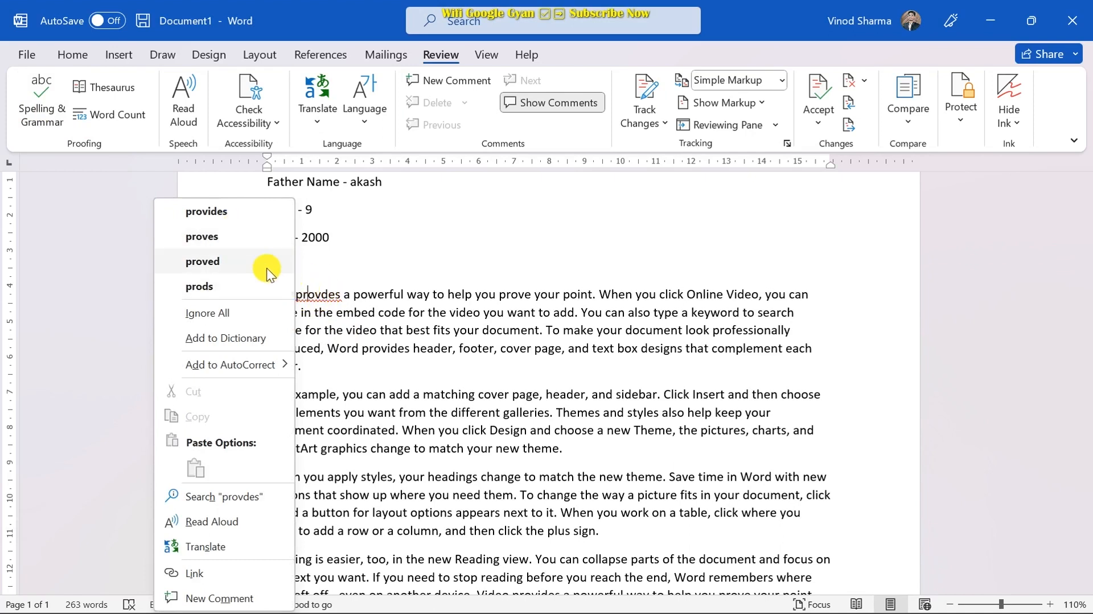
pyautogui.click(224, 213)
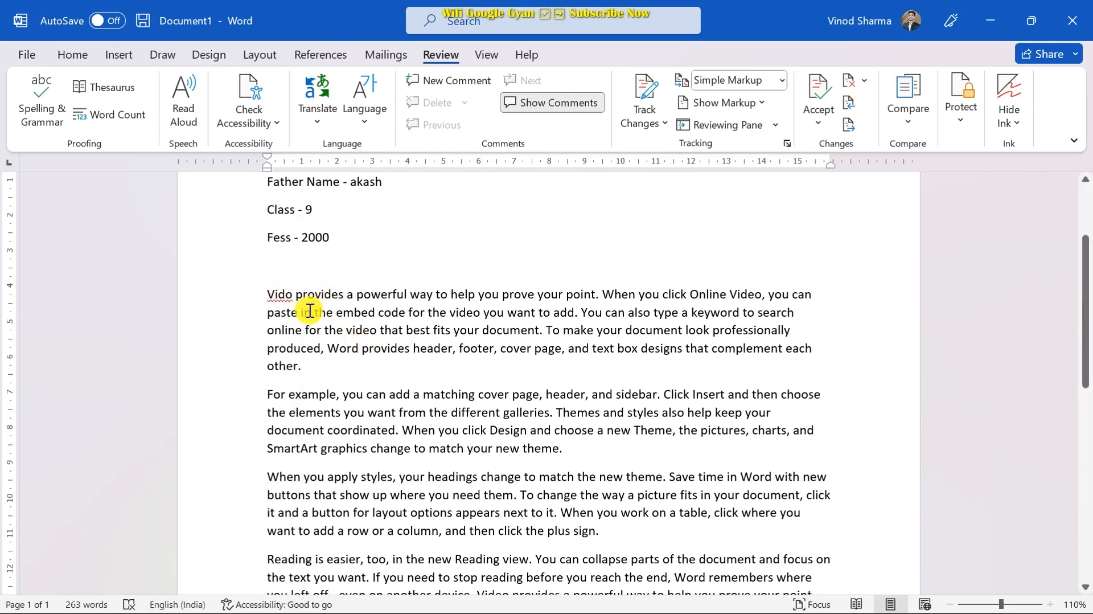
pyautogui.rightClick(282, 295)
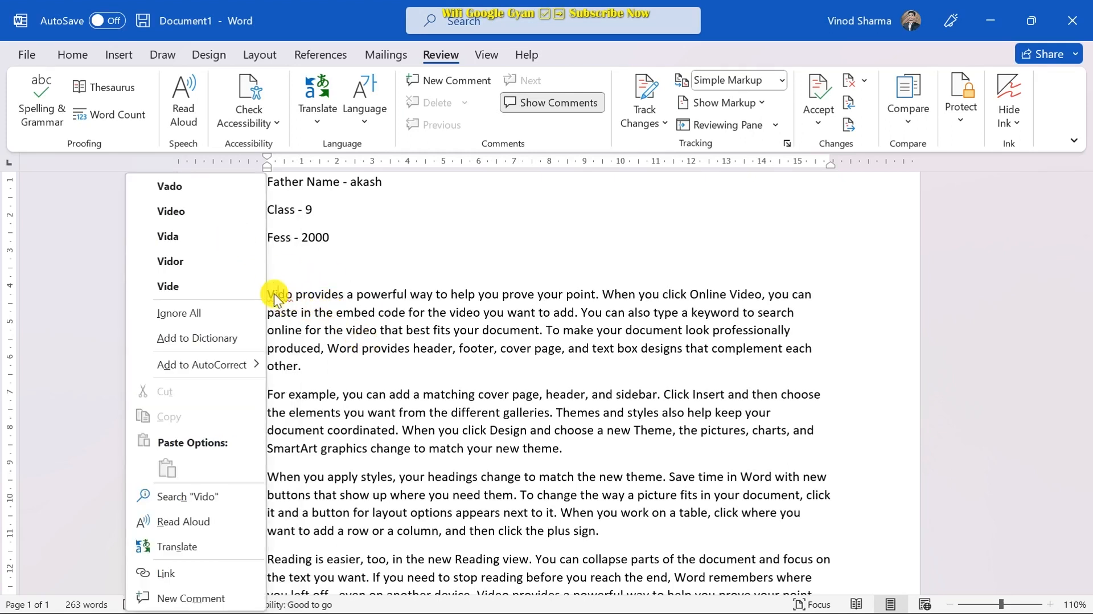
pyautogui.click(176, 214)
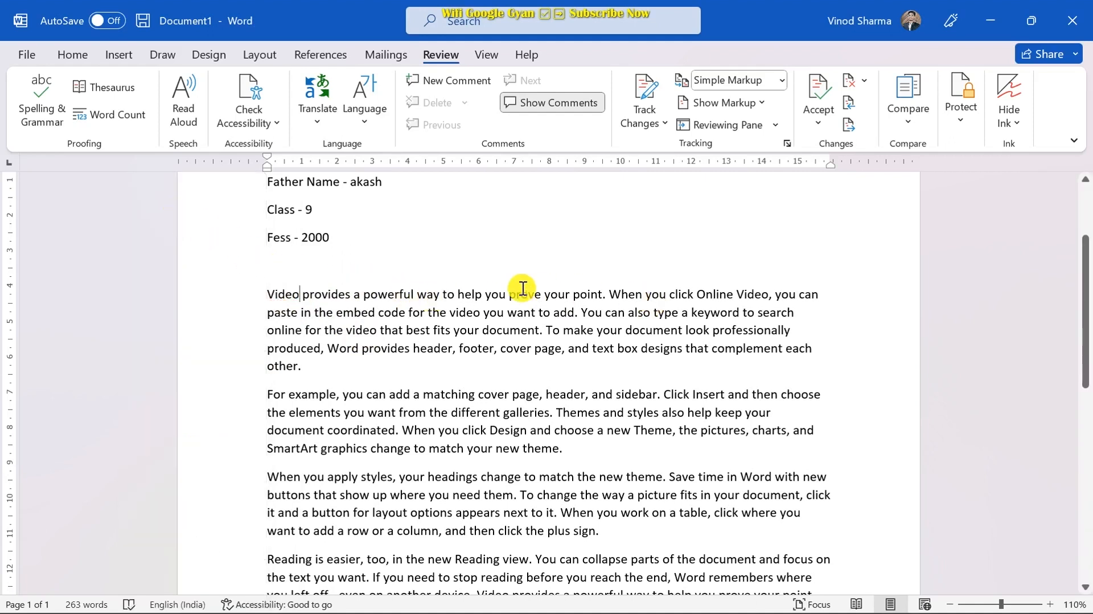
pyautogui.click(372, 267)
pyautogui.scroll(1, 369, 256)
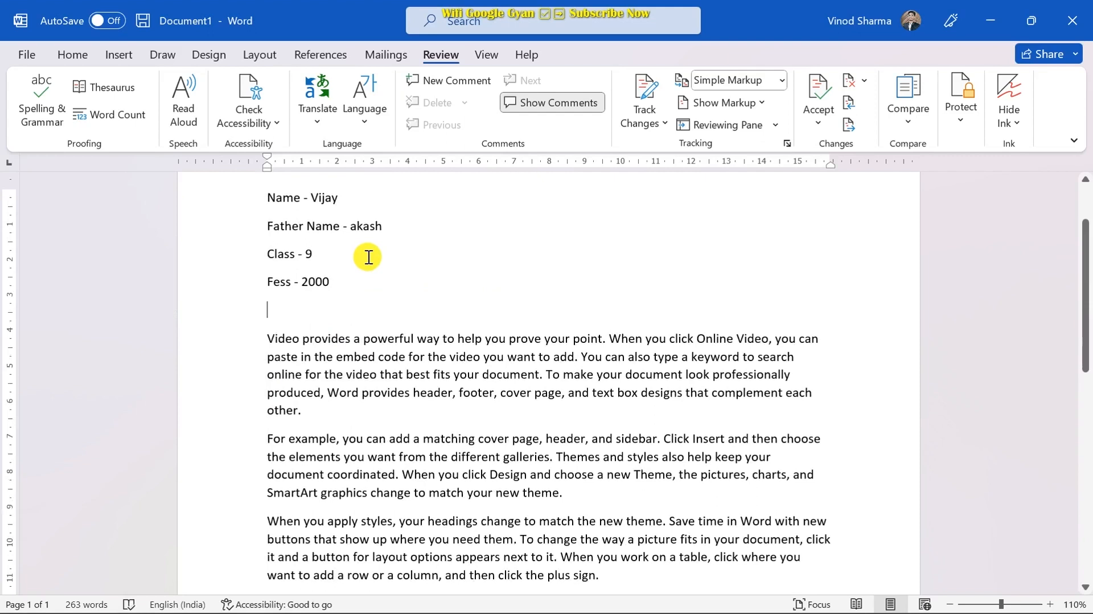
# - Type the two new name lines below 'Fess - 2000'
pyautogui.write('Ajay')
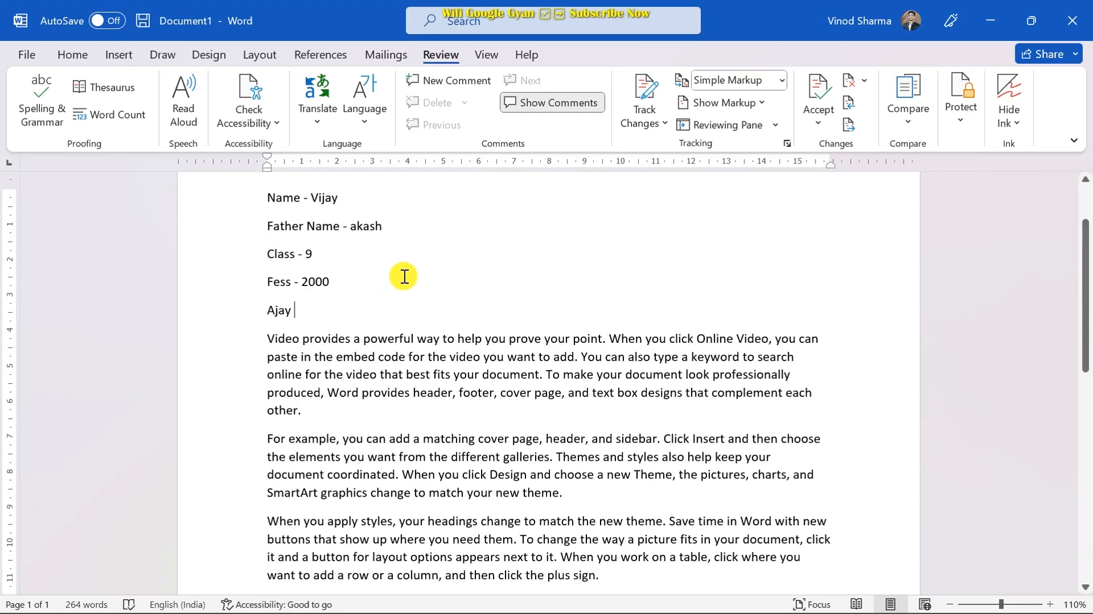
pyautogui.press('BackSpace')
pyautogui.press('BackSpace')
pyautogui.press('BackSpace')
pyautogui.press('BackSpace')
pyautogui.press('BackSpace')
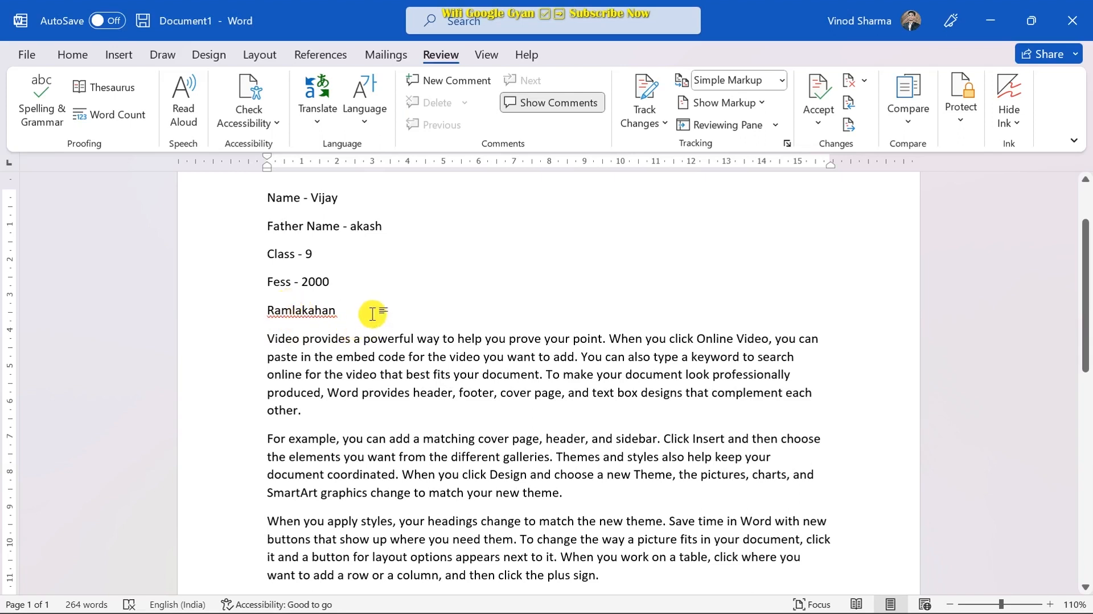
pyautogui.press('Return')
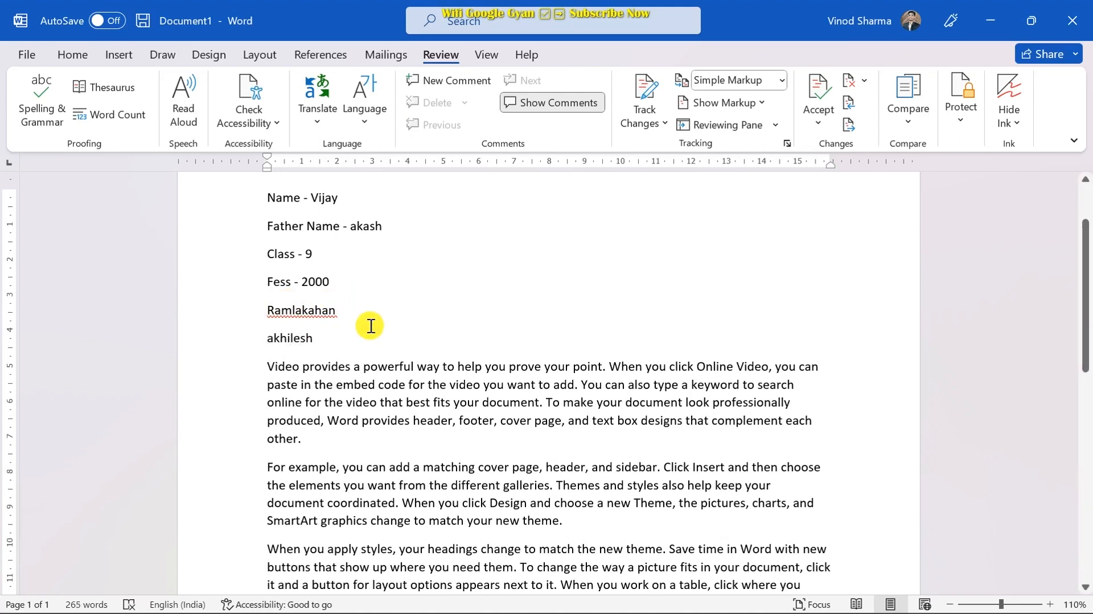
pyautogui.click(316, 370)
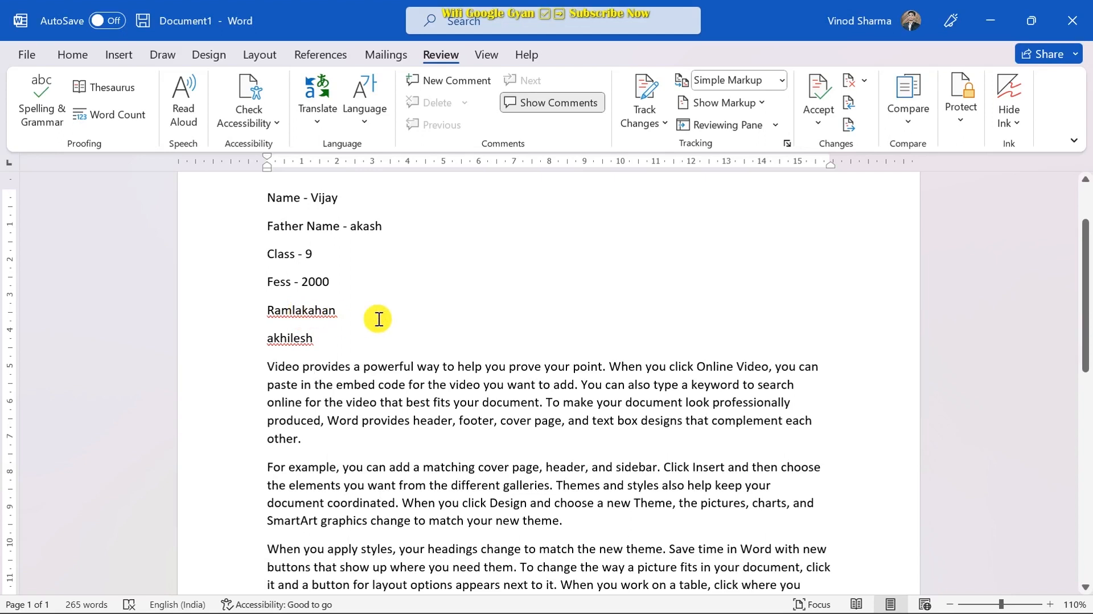
# - Add the first name to the dictionary and choose Ignore All for the second name
pyautogui.rightClick(307, 309)
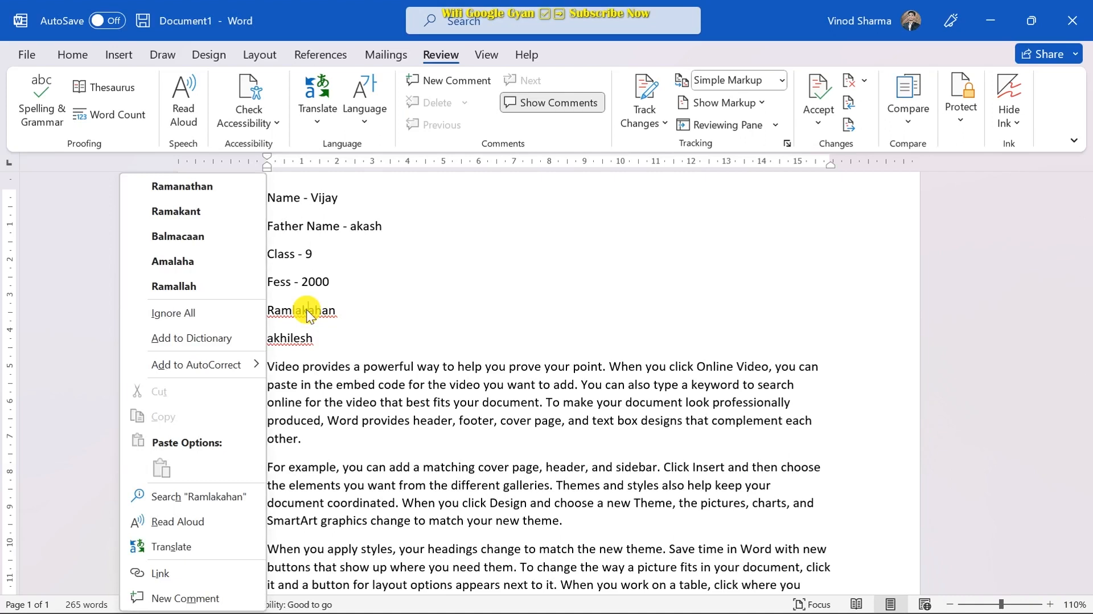
pyautogui.click(199, 337)
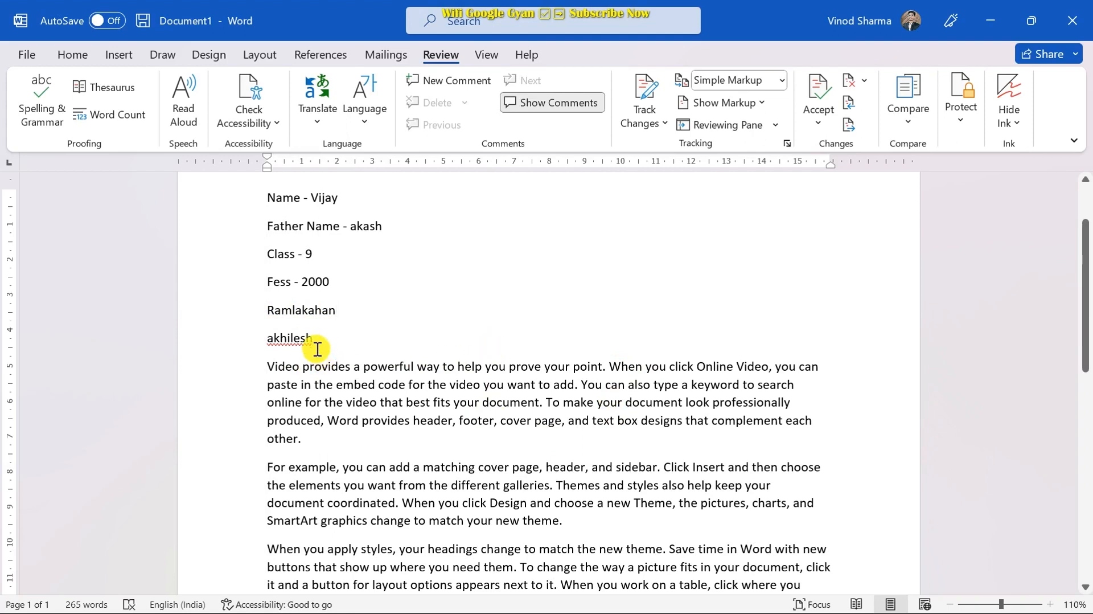
pyautogui.rightClick(289, 341)
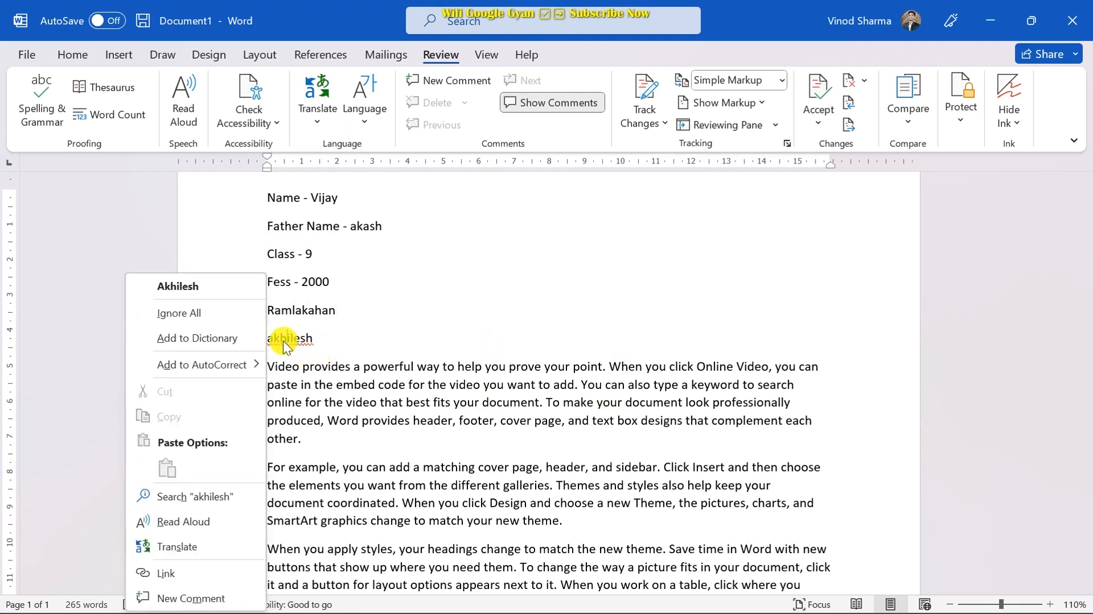
pyautogui.click(191, 314)
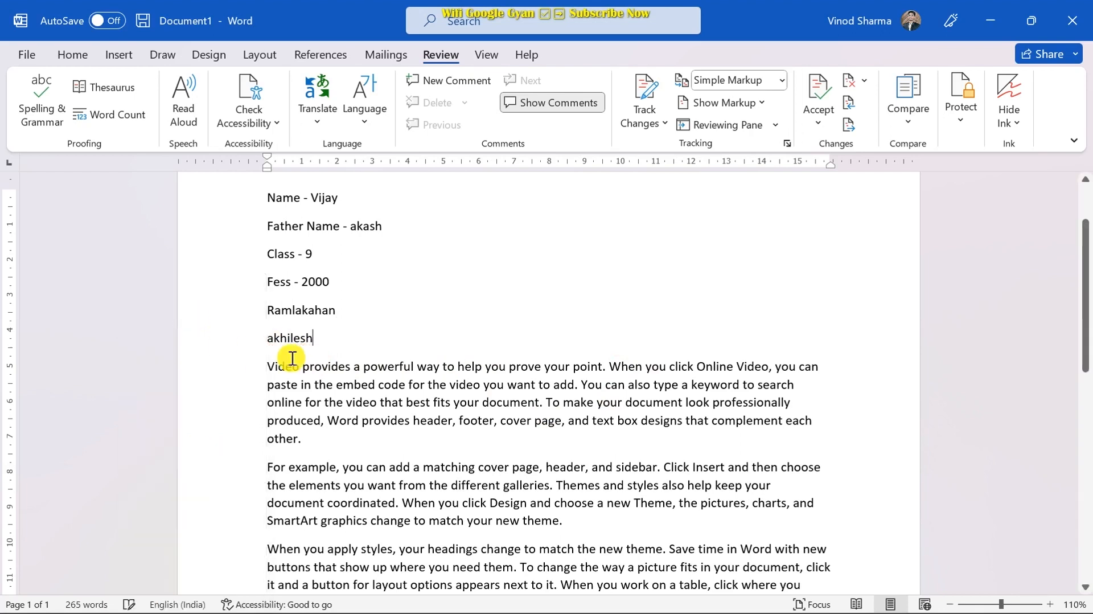
pyautogui.click(311, 350)
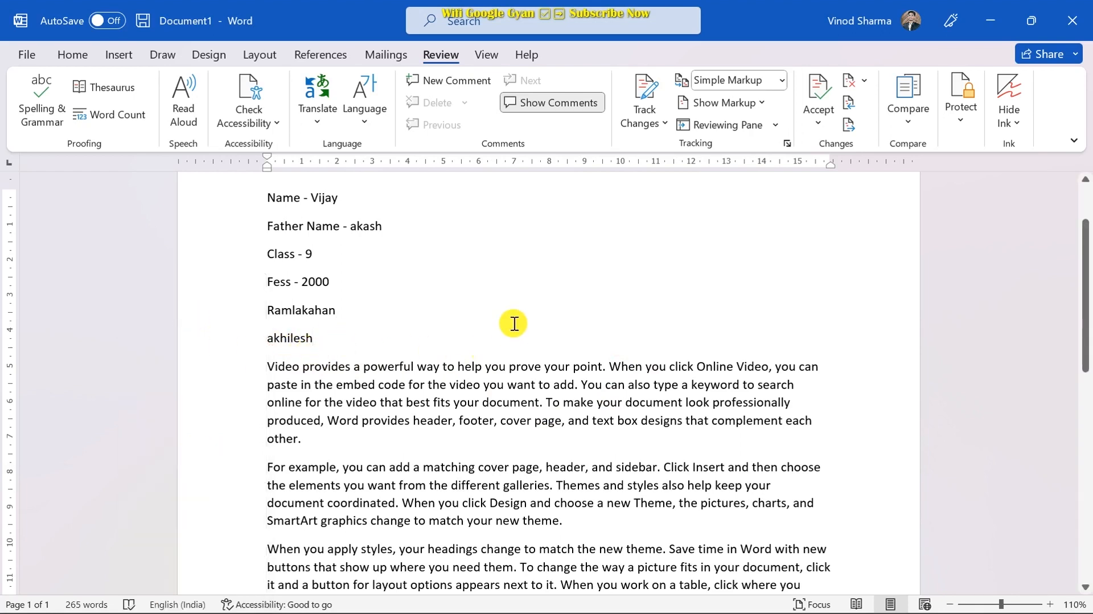
pyautogui.click(477, 315)
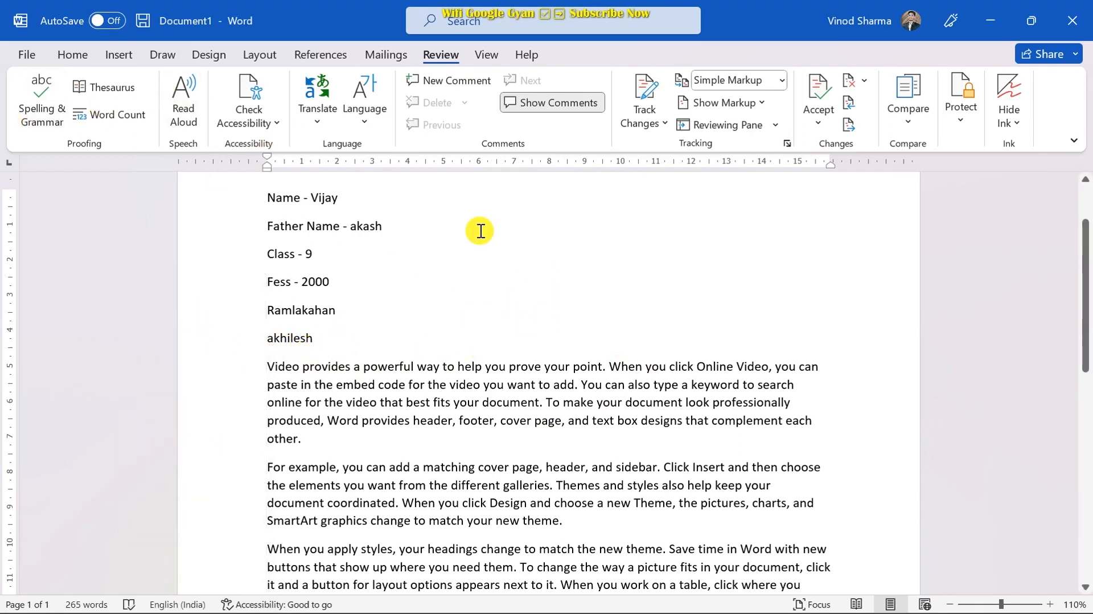
# - Open the Thesaurus and add a selected 'King' line below the second name
pyautogui.click(111, 91)
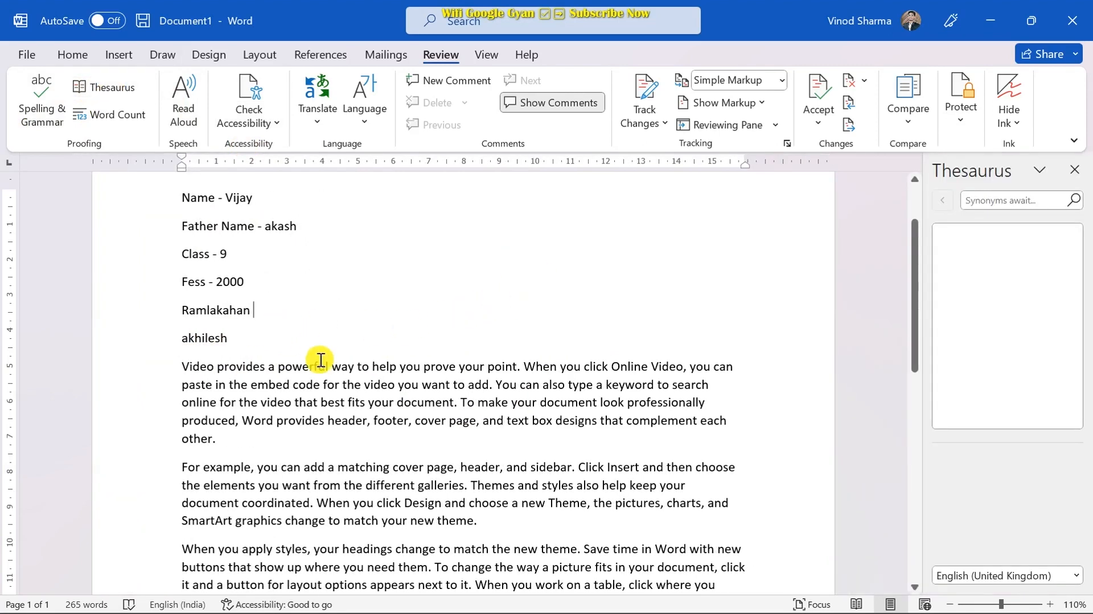
pyautogui.click(437, 341)
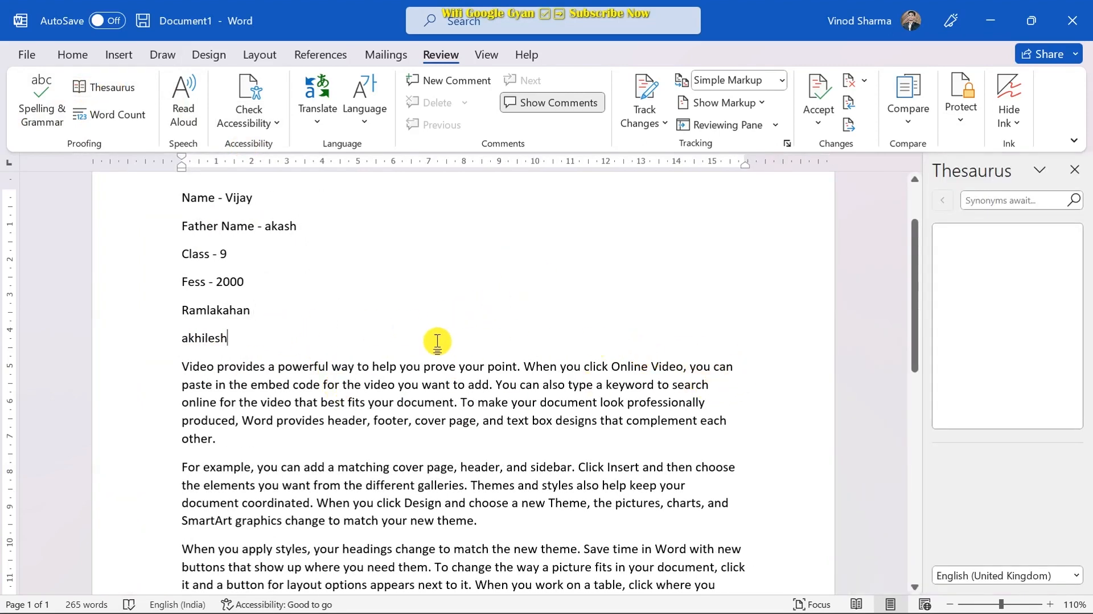
pyautogui.press('Return')
pyautogui.press('Return')
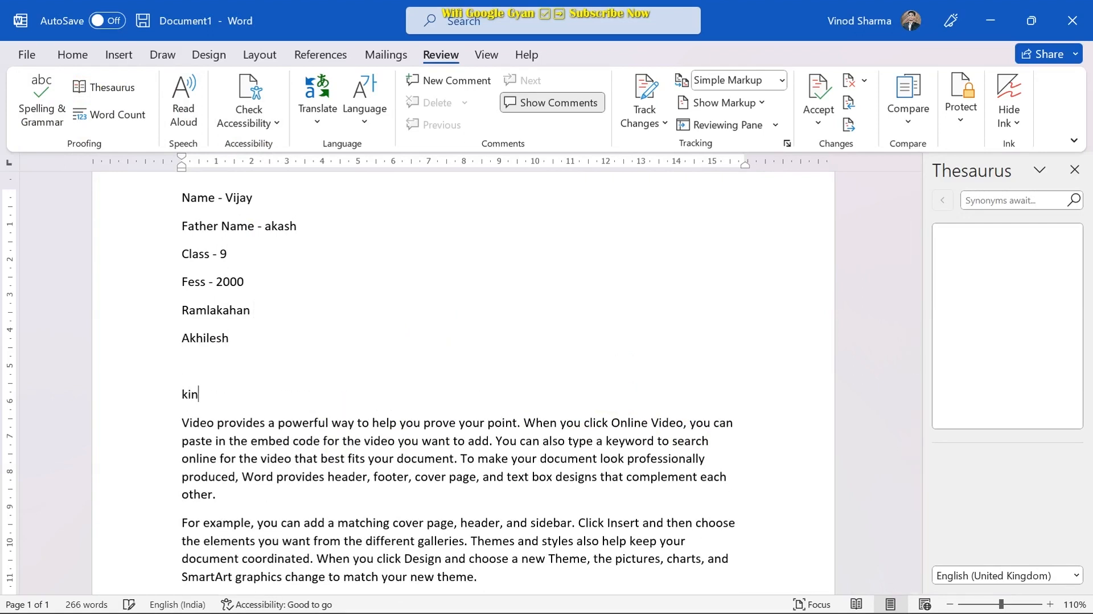
pyautogui.write('king')
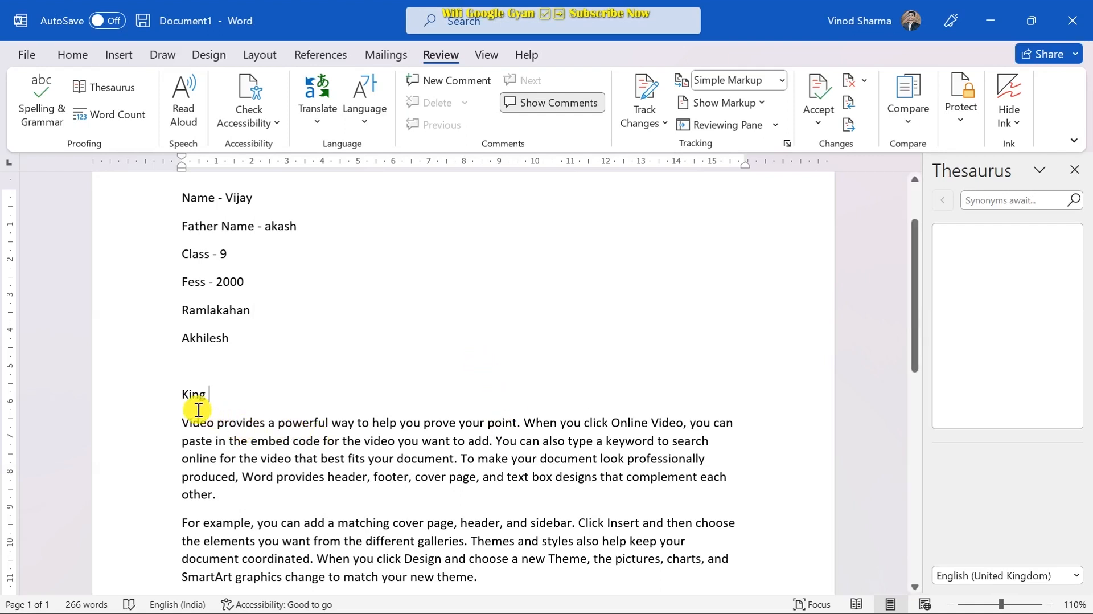
pyautogui.moveTo(177, 397); pyautogui.dragTo(216, 399)
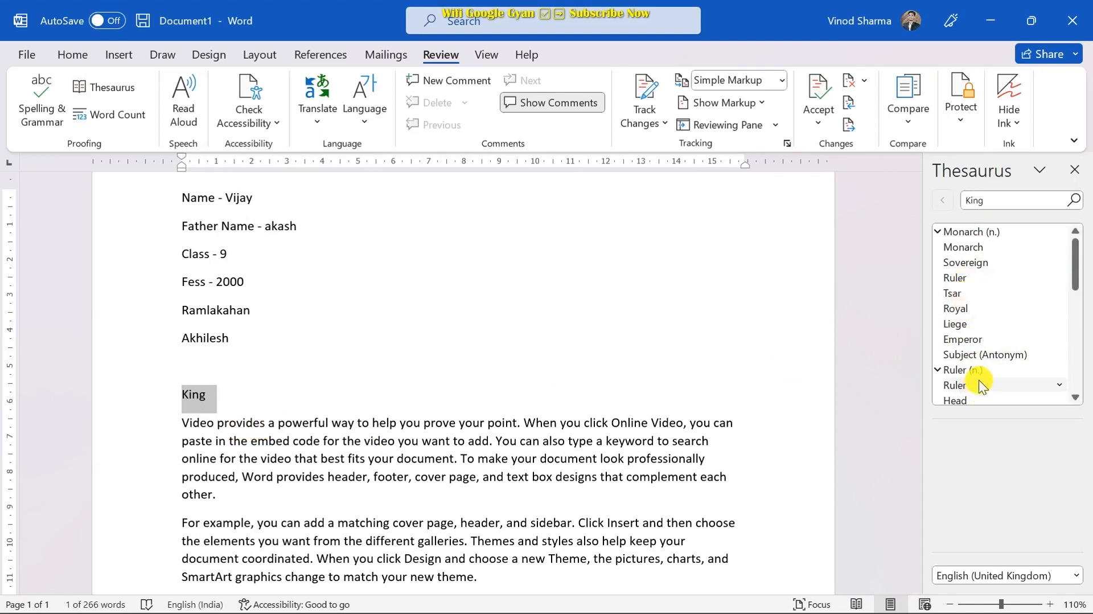
# - Review the synonyms for King, then close the Thesaurus pane and deselect the word
pyautogui.scroll(-1, 993, 326)
pyautogui.scroll(1, 993, 315)
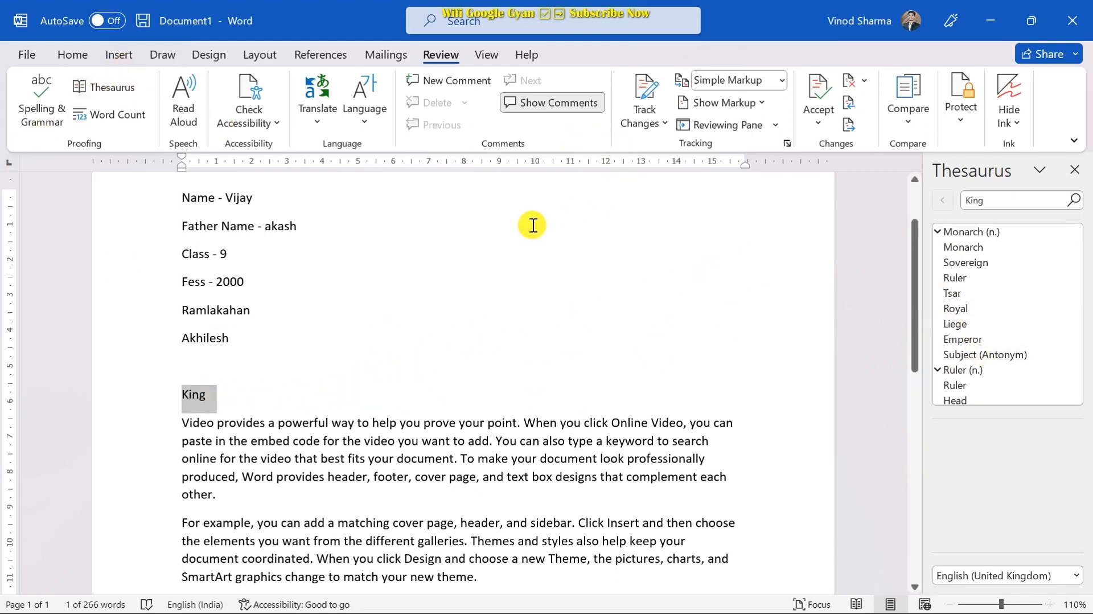
pyautogui.click(1075, 170)
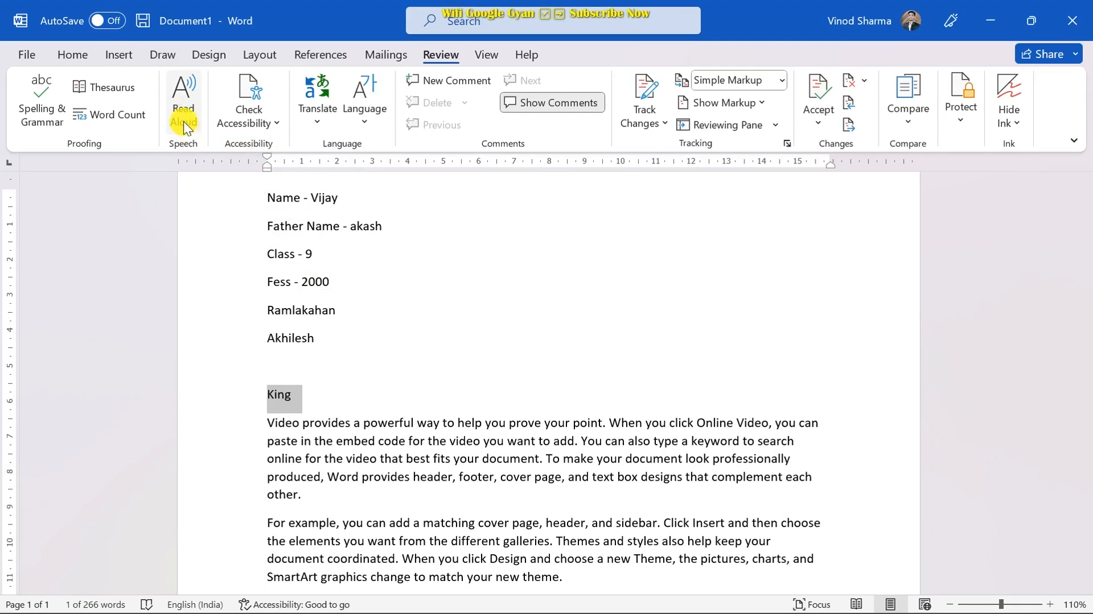
pyautogui.scroll(-1, 364, 336)
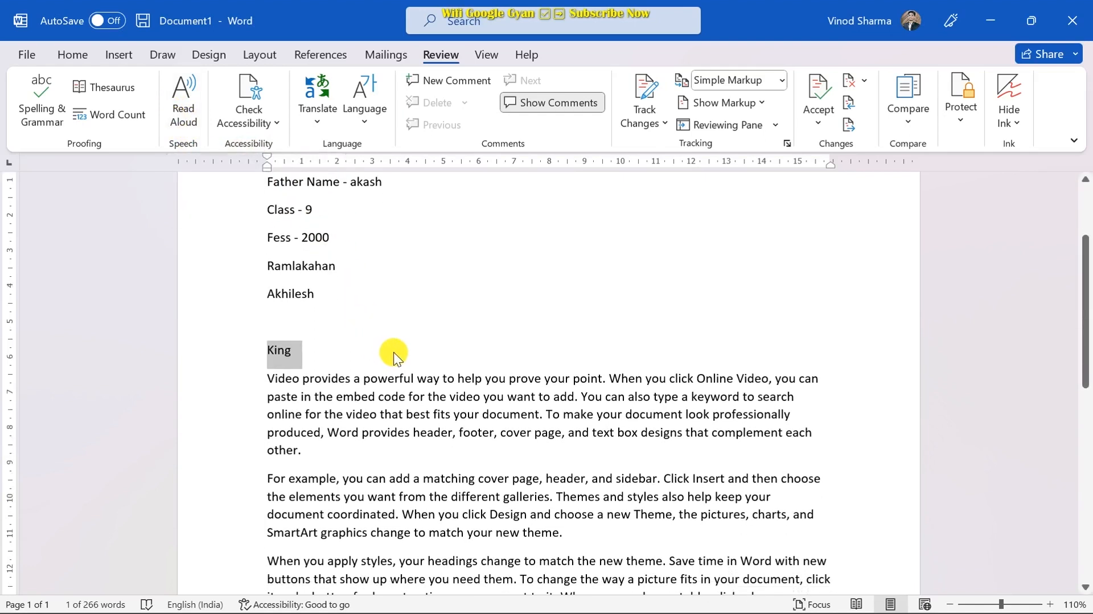
pyautogui.click(296, 356)
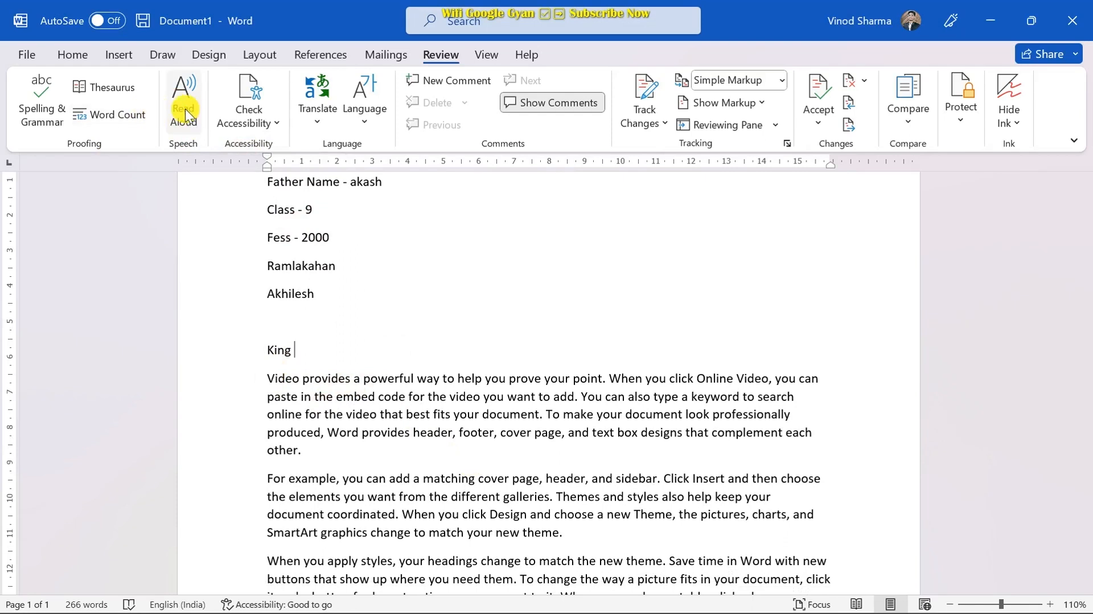
pyautogui.scroll(-1, 297, 396)
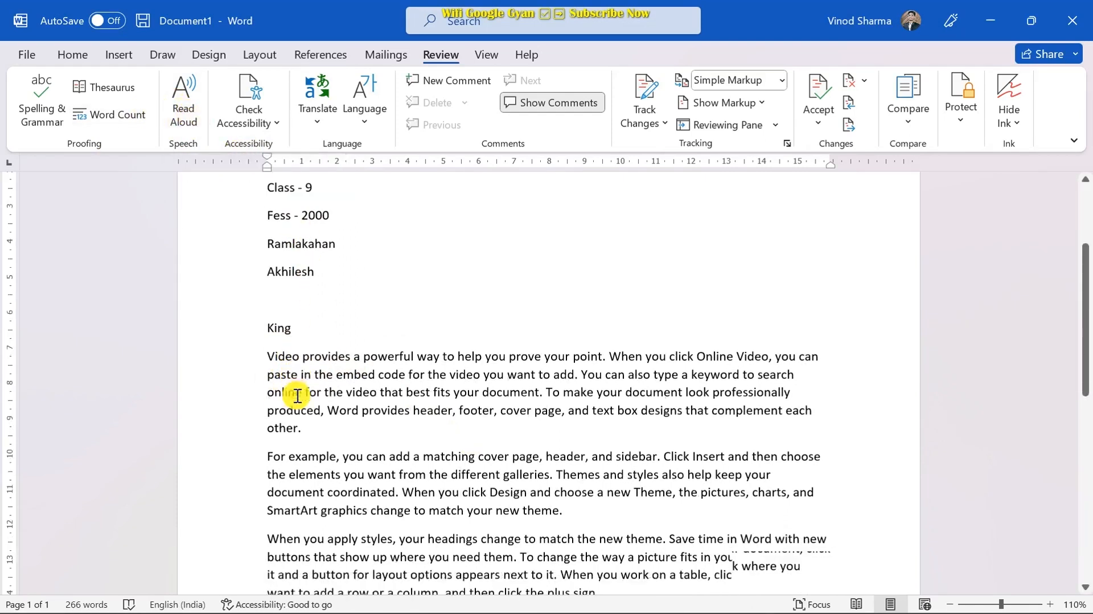
pyautogui.scroll(-1, 297, 395)
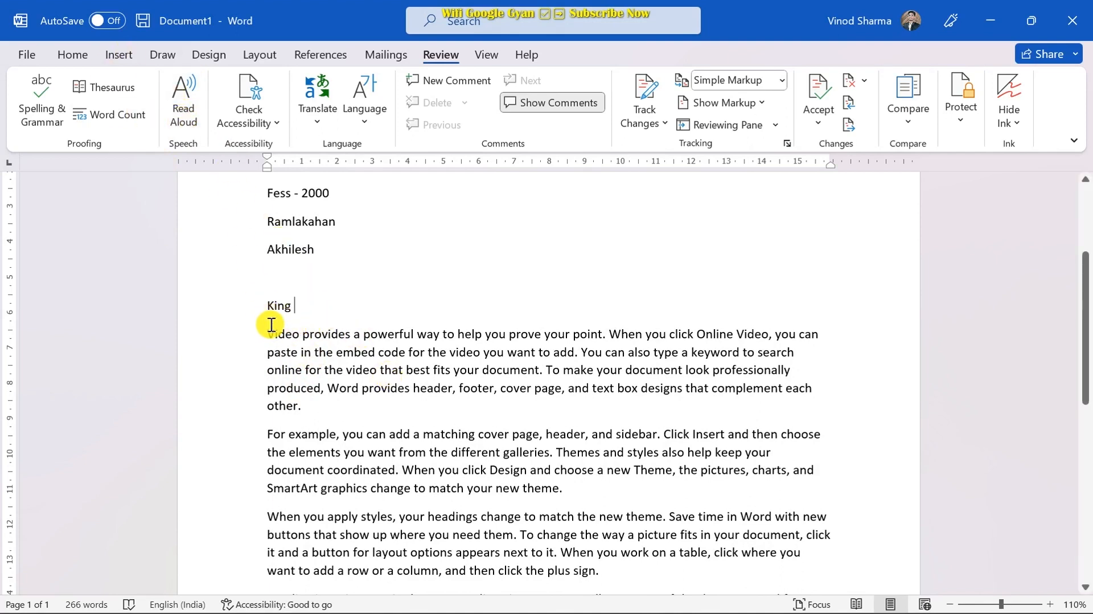
pyautogui.moveTo(268, 308); pyautogui.dragTo(672, 470)
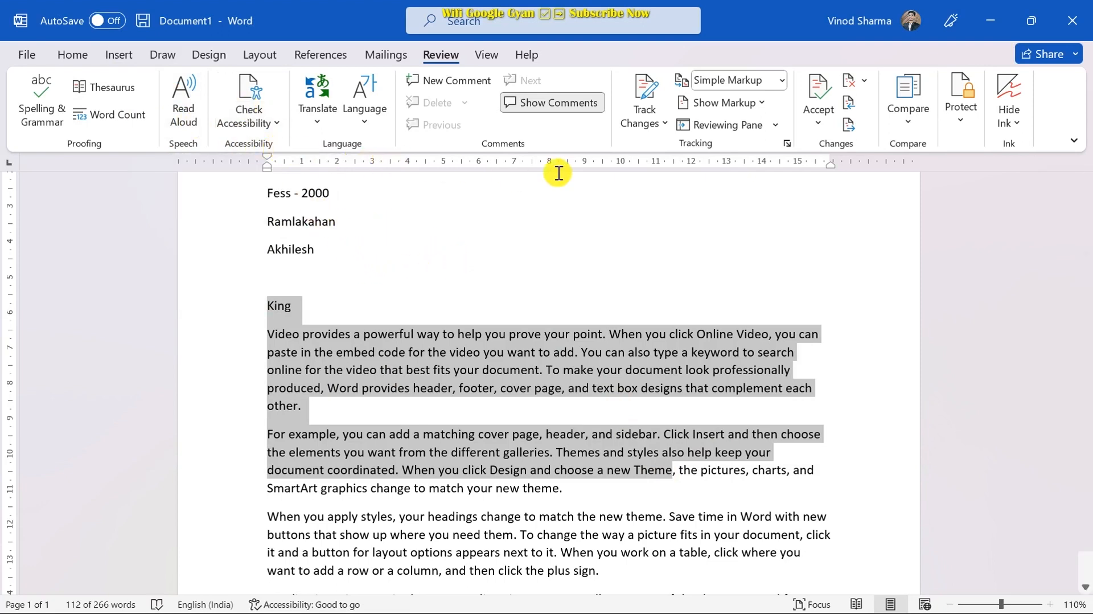
pyautogui.click(631, 236)
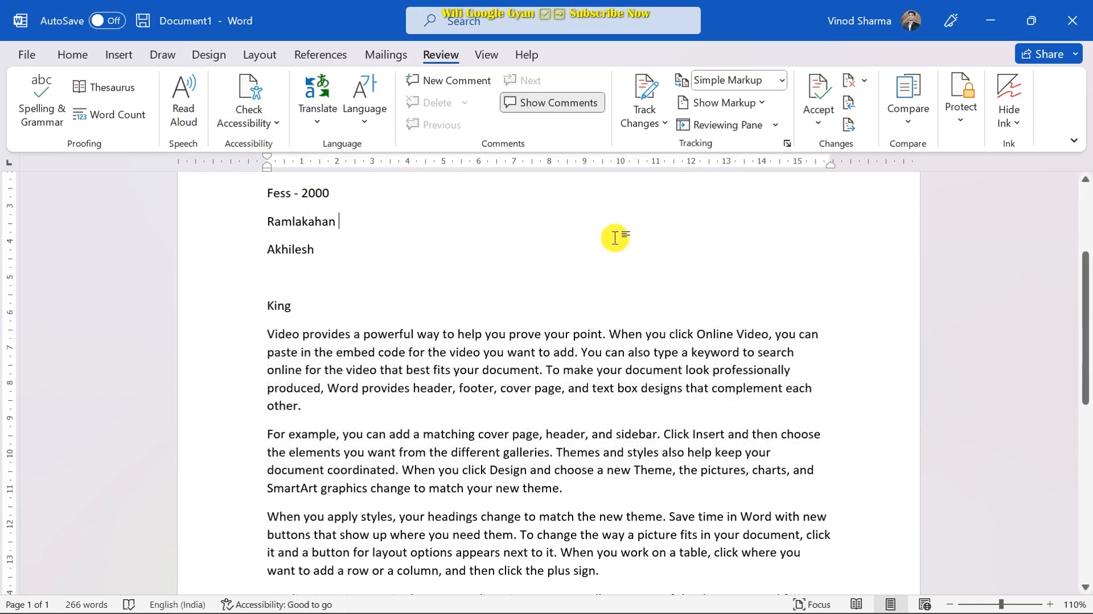
pyautogui.scroll(-2, 616, 238)
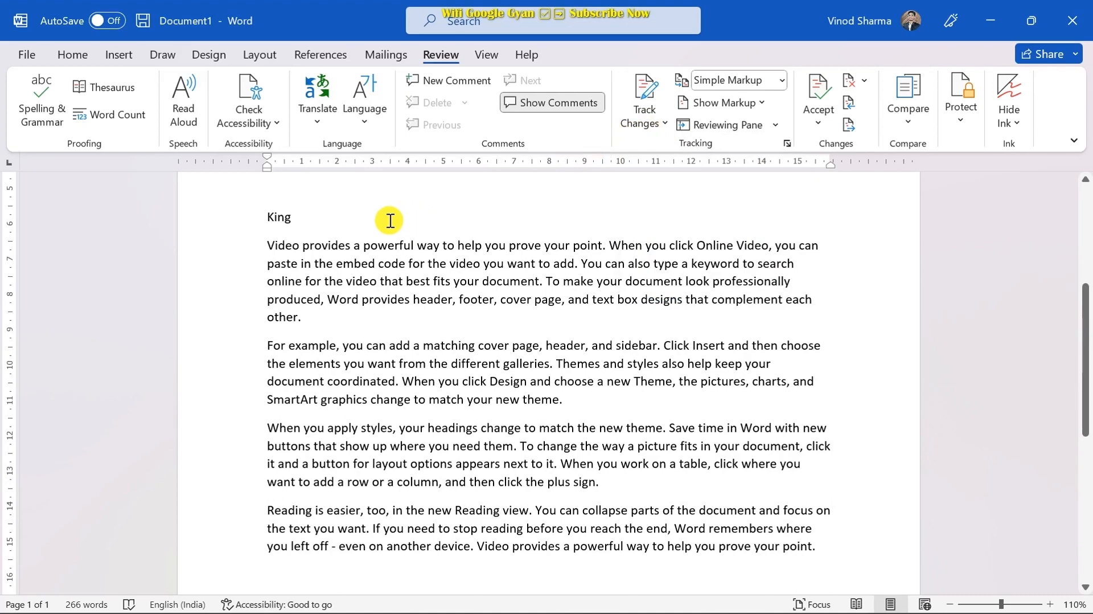
pyautogui.scroll(5, 390, 220)
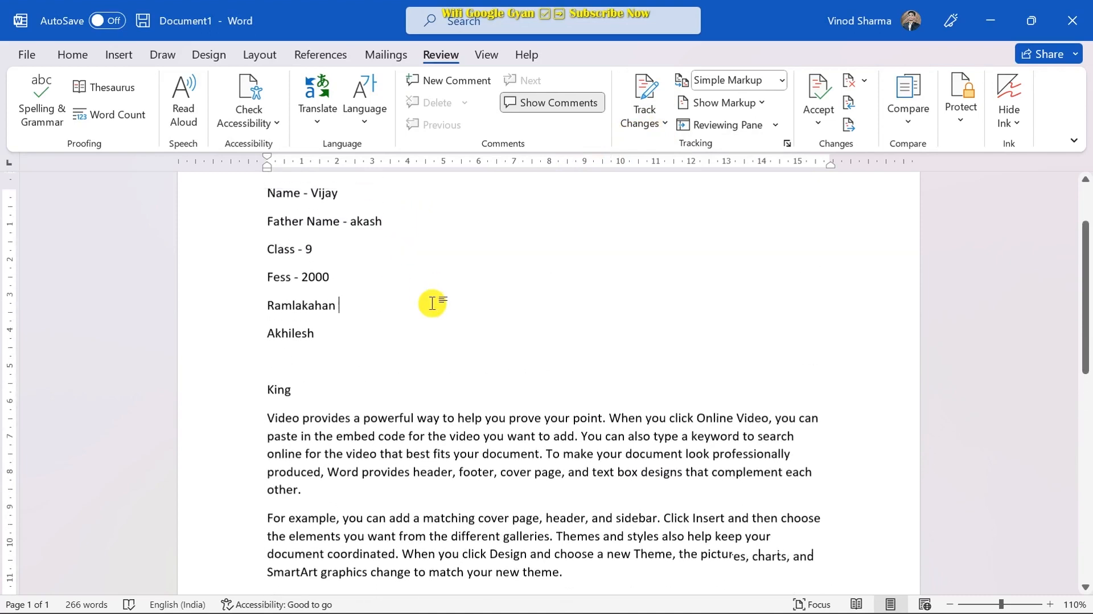
# - Backspace away the King line and the empty line above it
pyautogui.click(346, 389)
pyautogui.press('BackSpace')
pyautogui.press('BackSpace')
pyautogui.press('BackSpace')
pyautogui.press('BackSpace')
pyautogui.press('BackSpace')
pyautogui.press('BackSpace')
pyautogui.press('BackSpace')
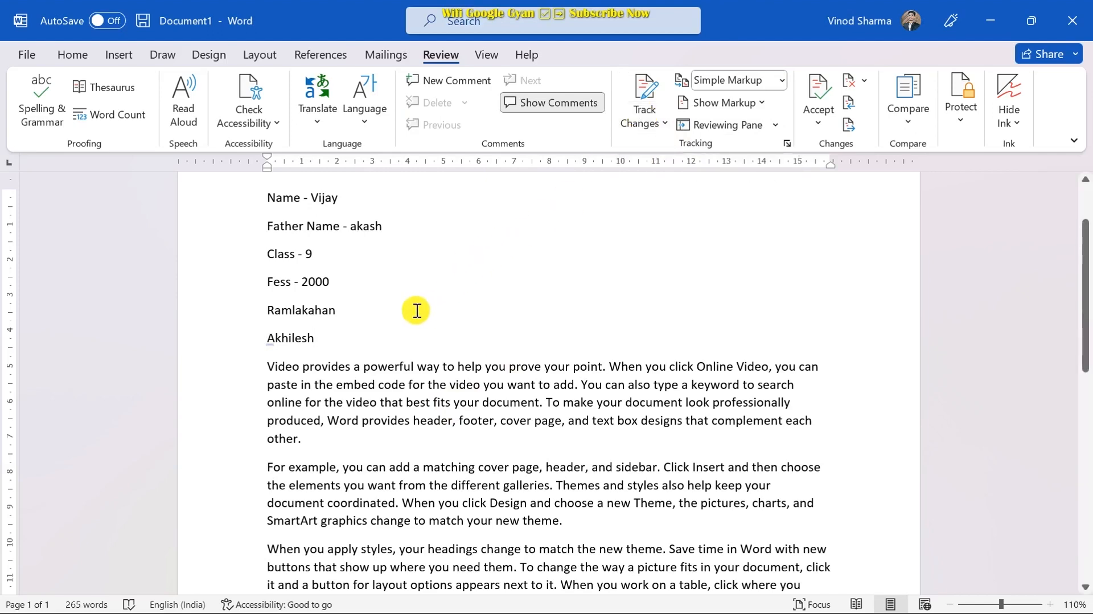
pyautogui.scroll(-5, 518, 376)
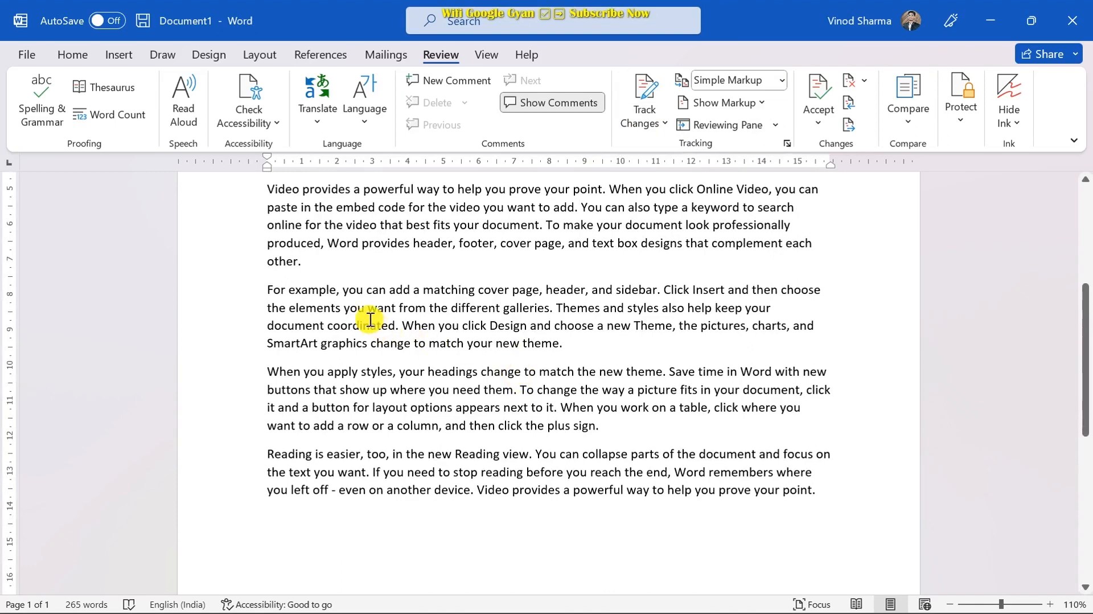
pyautogui.scroll(5, 371, 319)
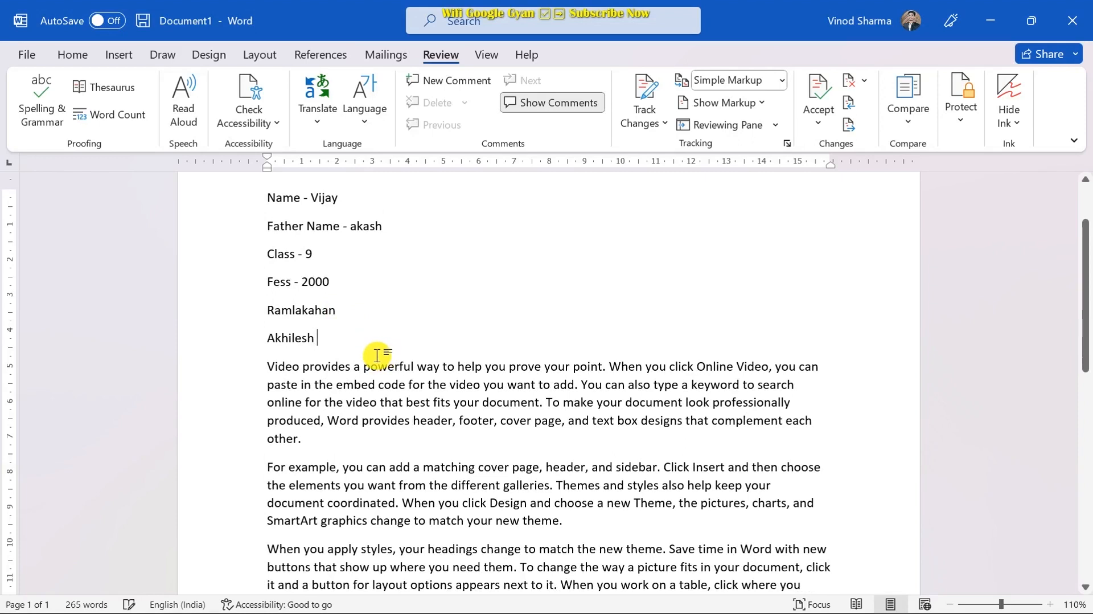
# - Turn on Track Changes and insert a name after 'other.' as a tracked edit
pyautogui.click(661, 122)
pyautogui.click(556, 239)
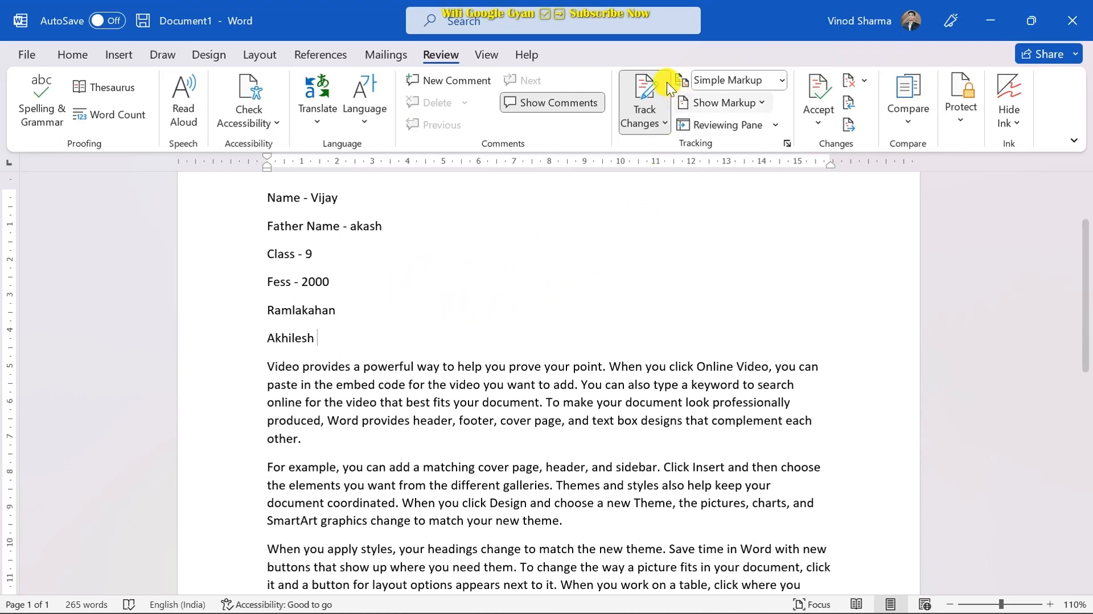
pyautogui.scroll(-1, 668, 179)
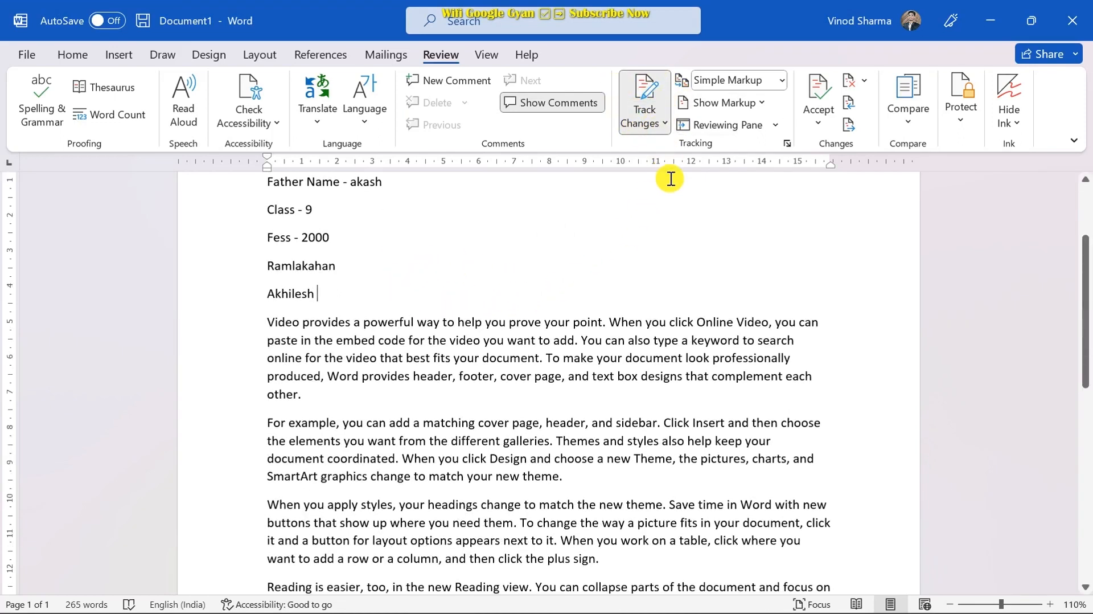
pyautogui.scroll(-1, 546, 268)
pyautogui.click(370, 351)
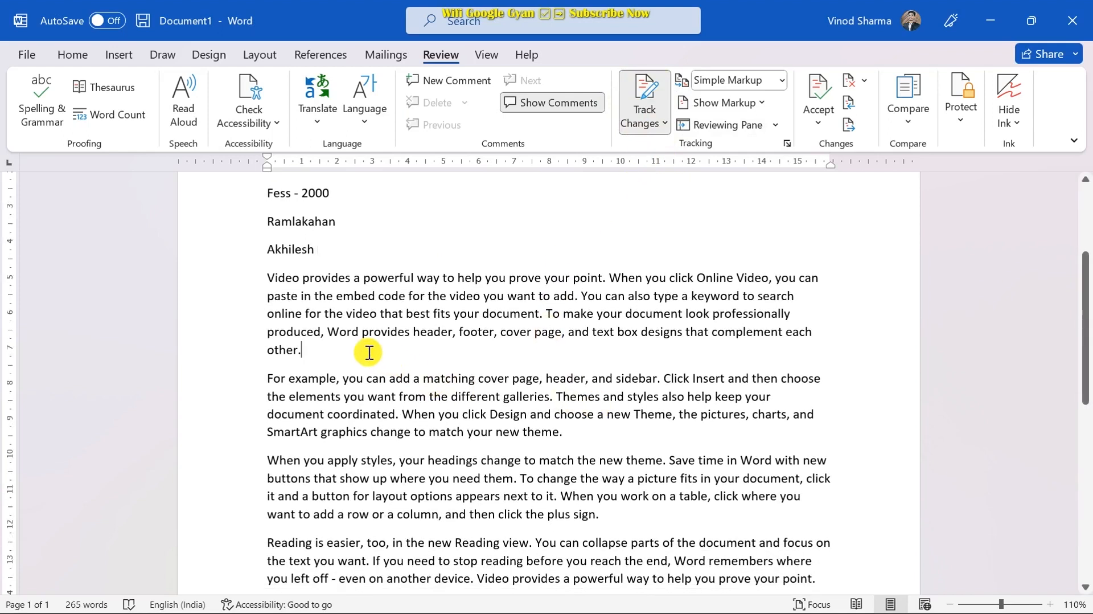
pyautogui.write('other.')
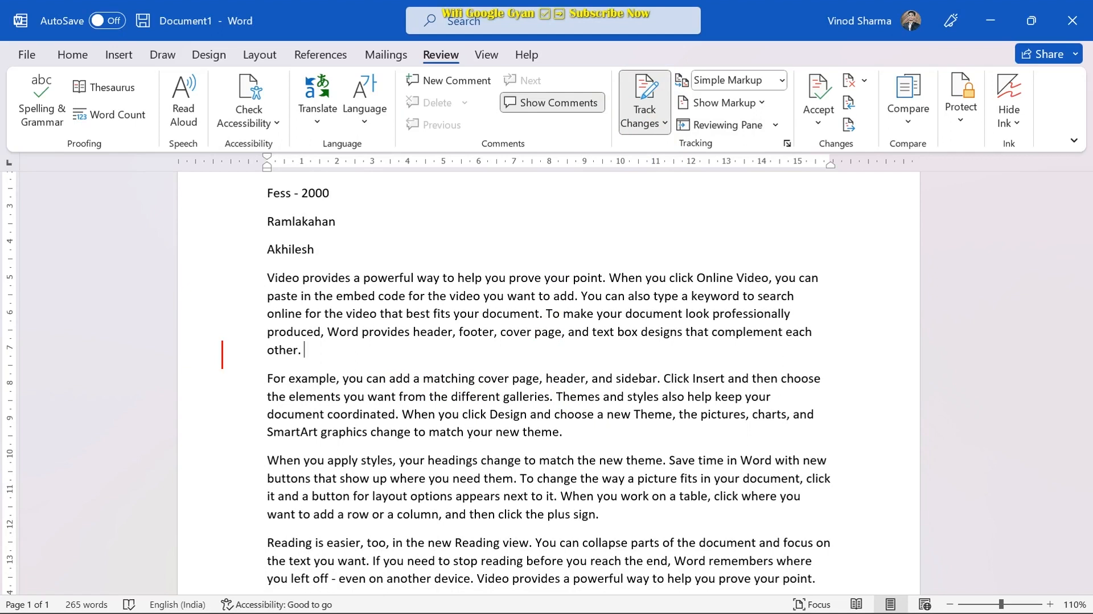
pyautogui.write(' Ram lakhan')
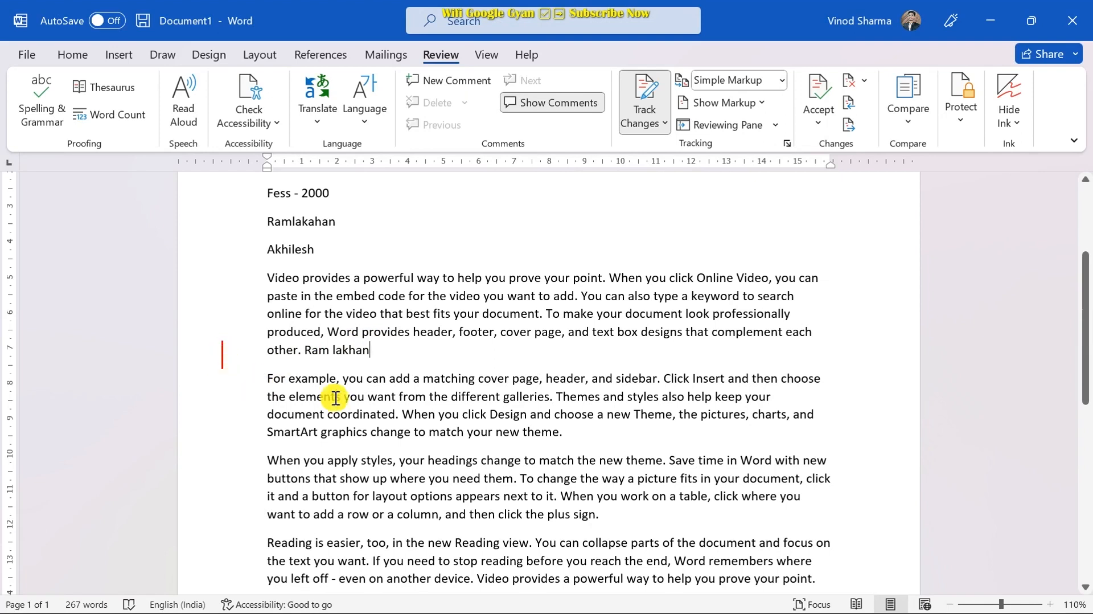
pyautogui.click(579, 429)
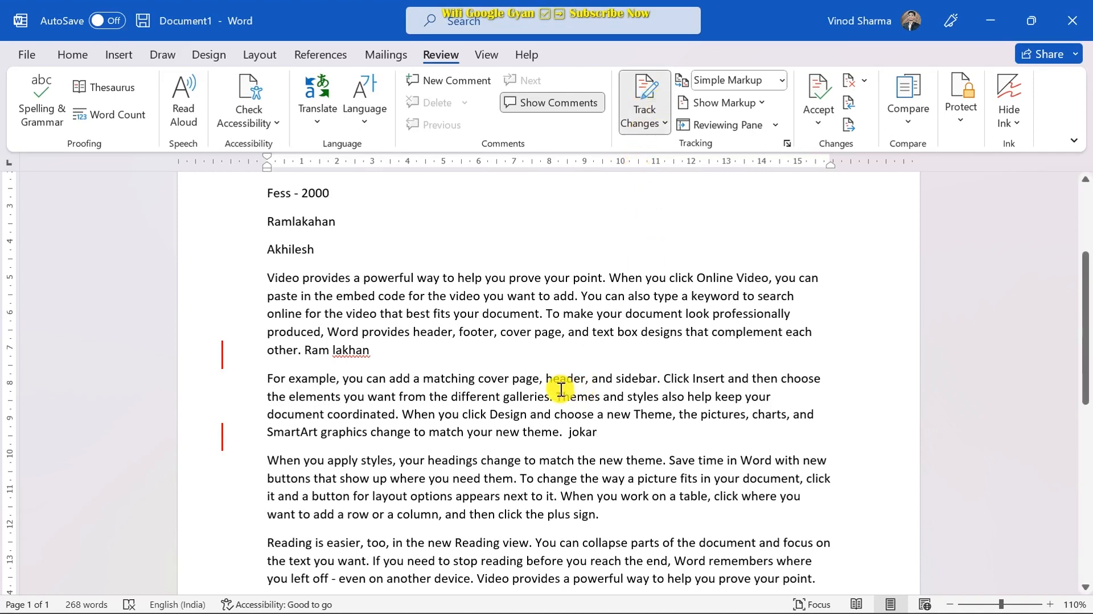
# - Choose Lock Tracking under Track Changes, then enter and confirm the lock password
pyautogui.click(664, 125)
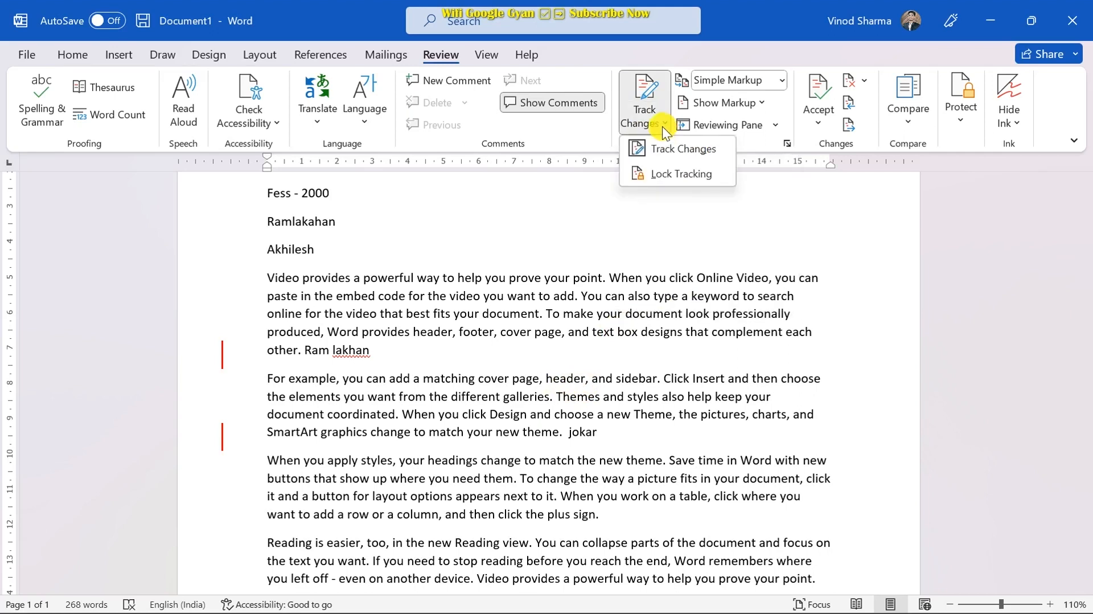
pyautogui.click(666, 176)
pyautogui.moveTo(573, 244); pyautogui.dragTo(658, 169)
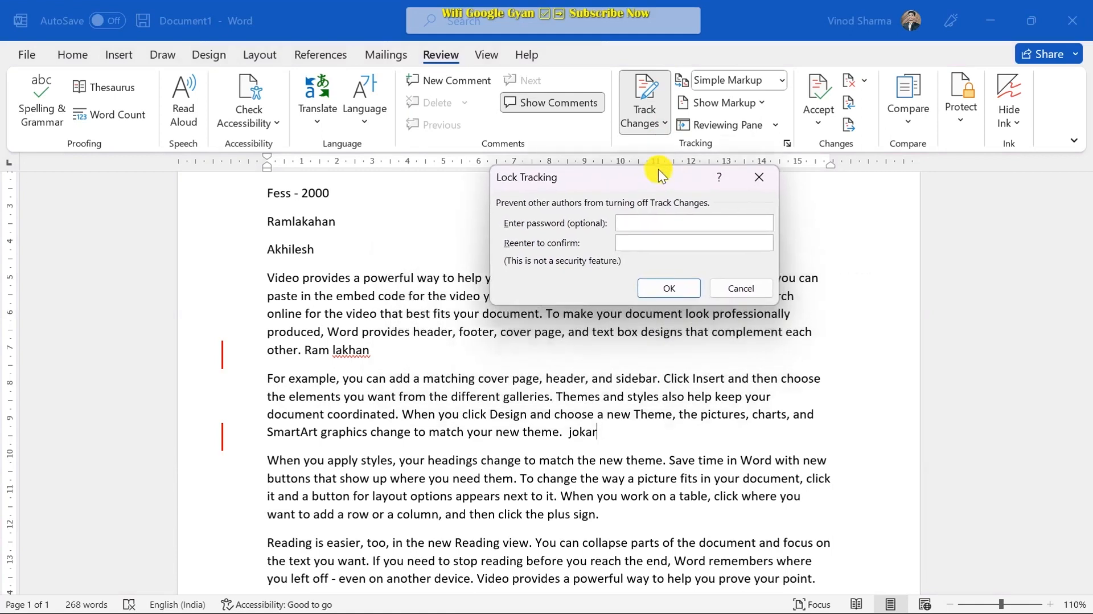
pyautogui.write('12')
pyautogui.click(638, 240)
pyautogui.write('1')
pyautogui.click(670, 287)
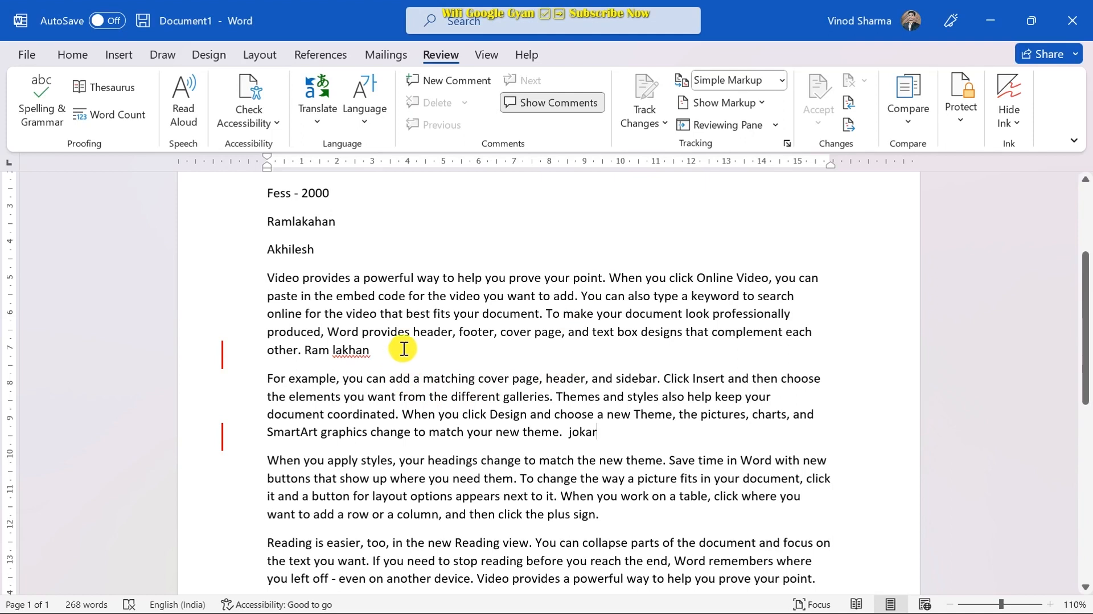
# - Check that tracking options are locked, then enter the password to unlock tracking
pyautogui.click(642, 111)
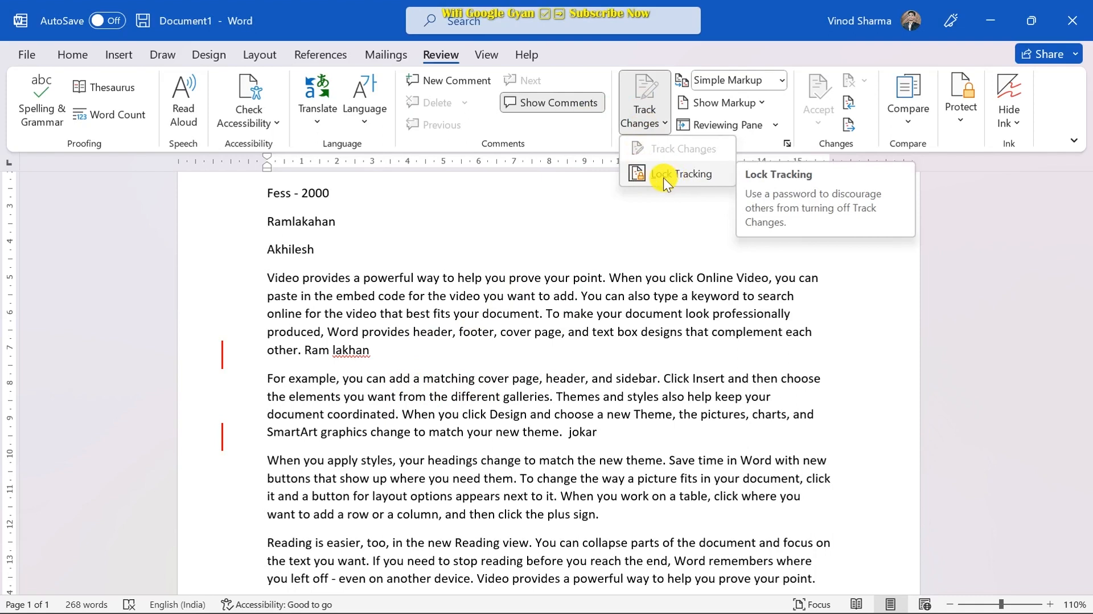
pyautogui.click(565, 202)
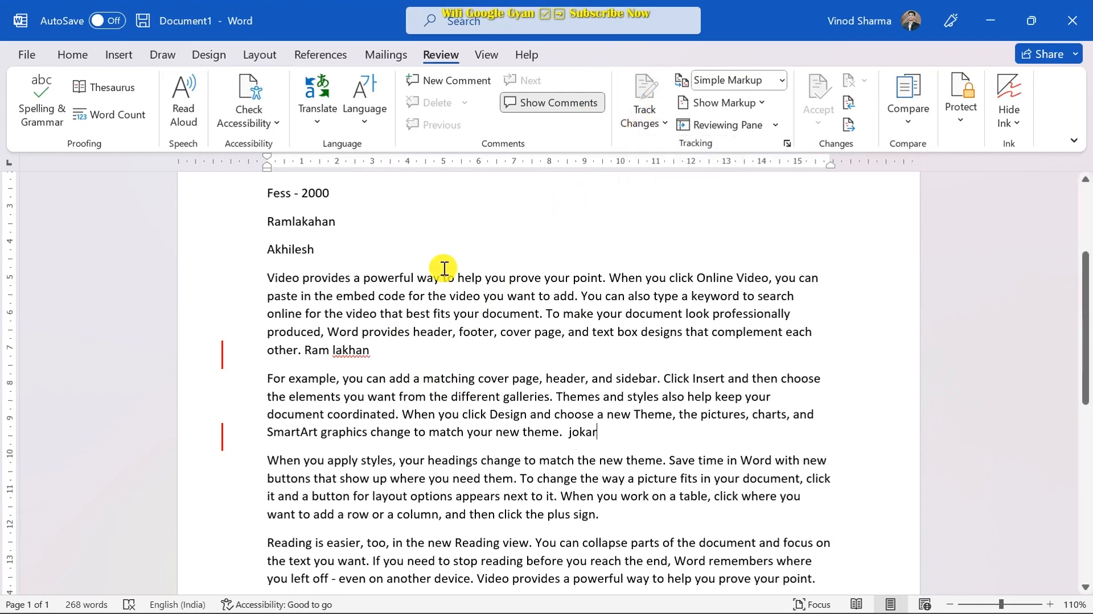
pyautogui.click(383, 353)
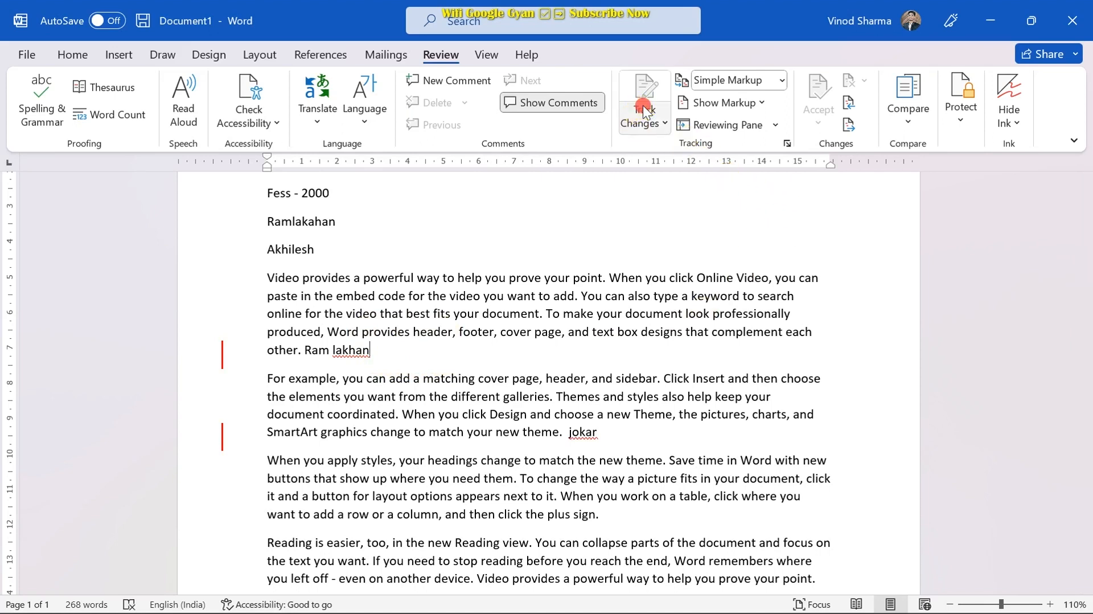
pyautogui.click(664, 122)
pyautogui.click(662, 176)
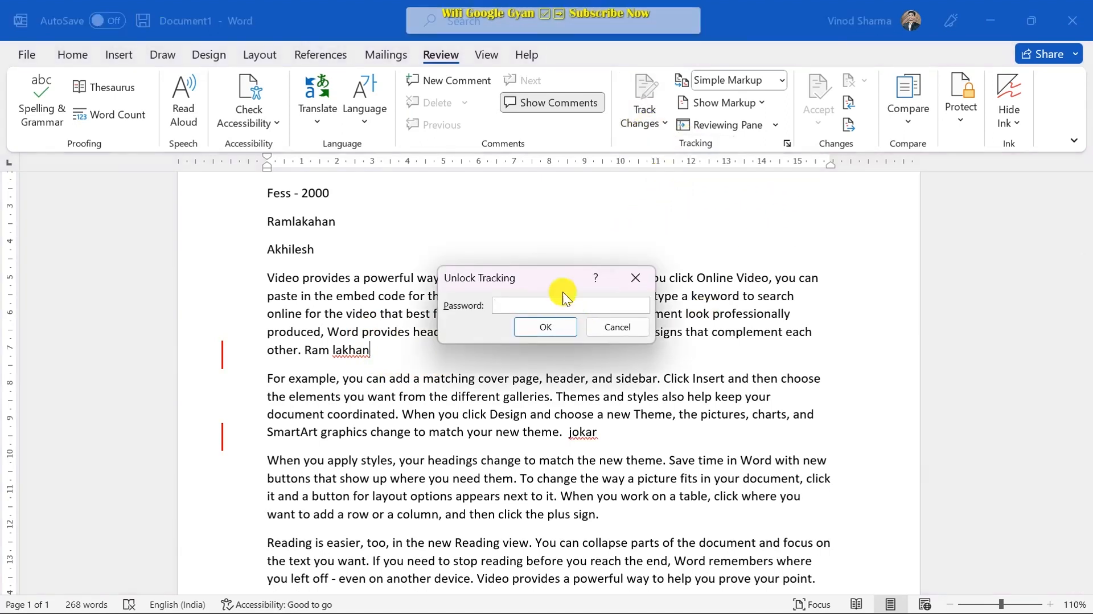
pyautogui.write('123')
pyautogui.press('Return')
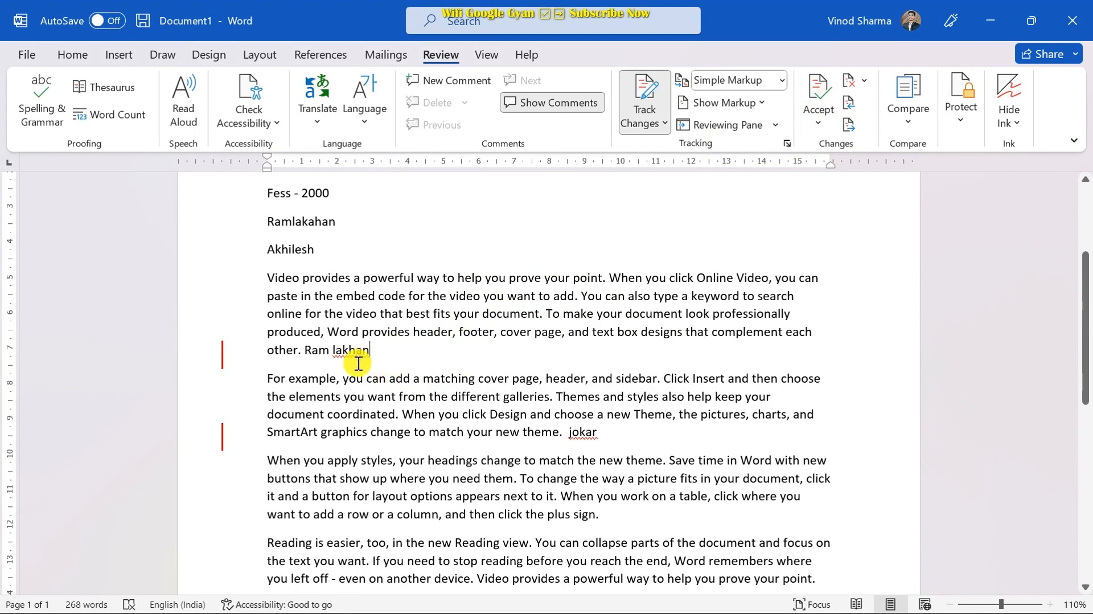
# - Accept the tracked insertions 'jokar' and 'Ram lakhan' and dismiss the no-tracked-changes message
pyautogui.click(820, 97)
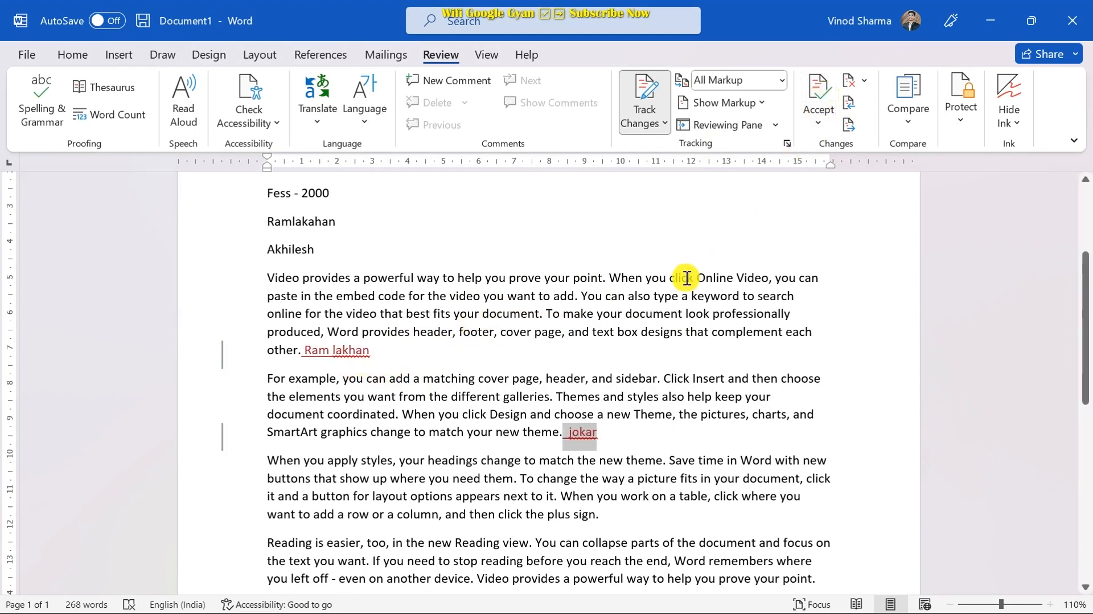
pyautogui.click(817, 99)
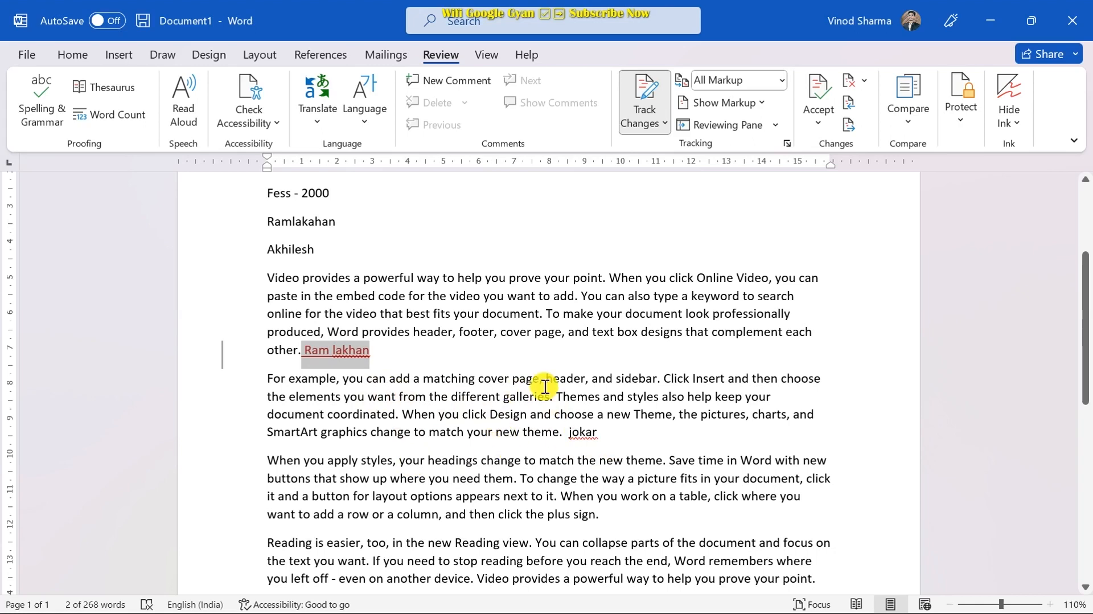
pyautogui.click(819, 102)
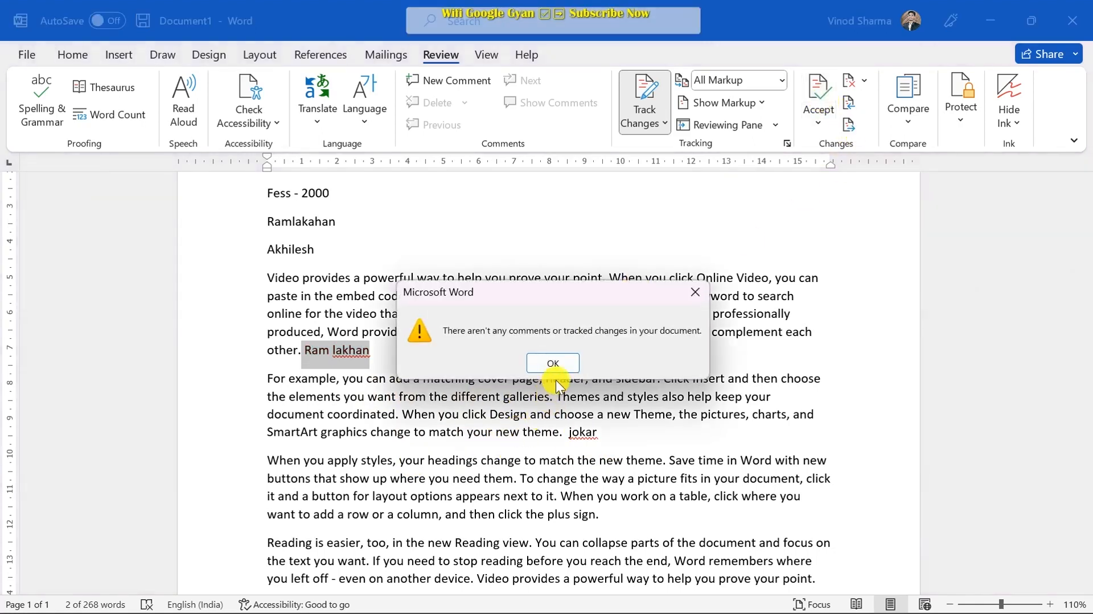
pyautogui.click(550, 365)
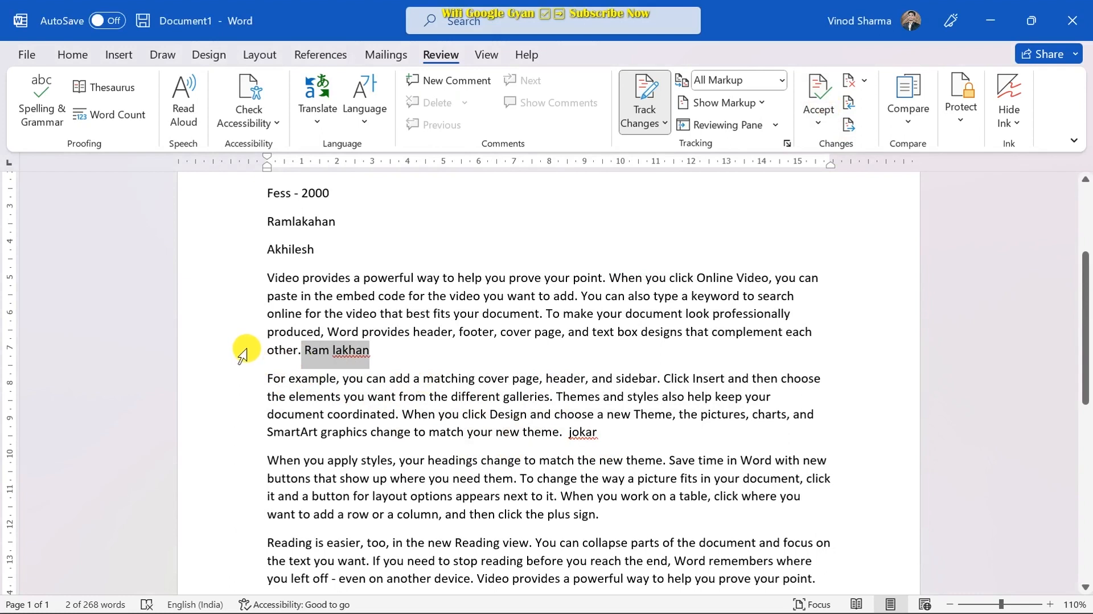
pyautogui.scroll(1, 510, 391)
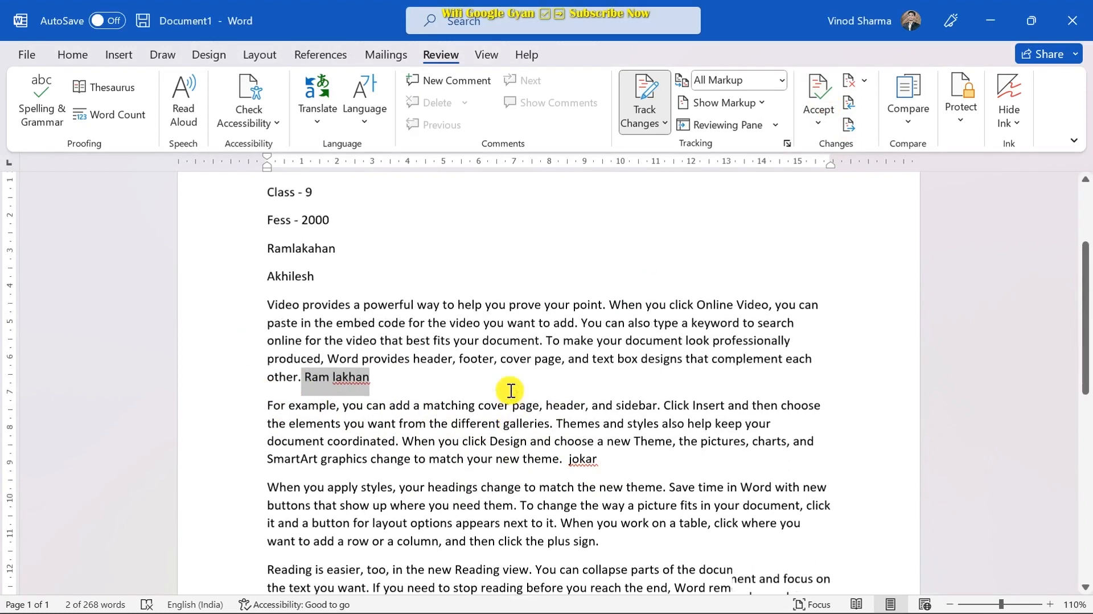
pyautogui.scroll(2, 511, 390)
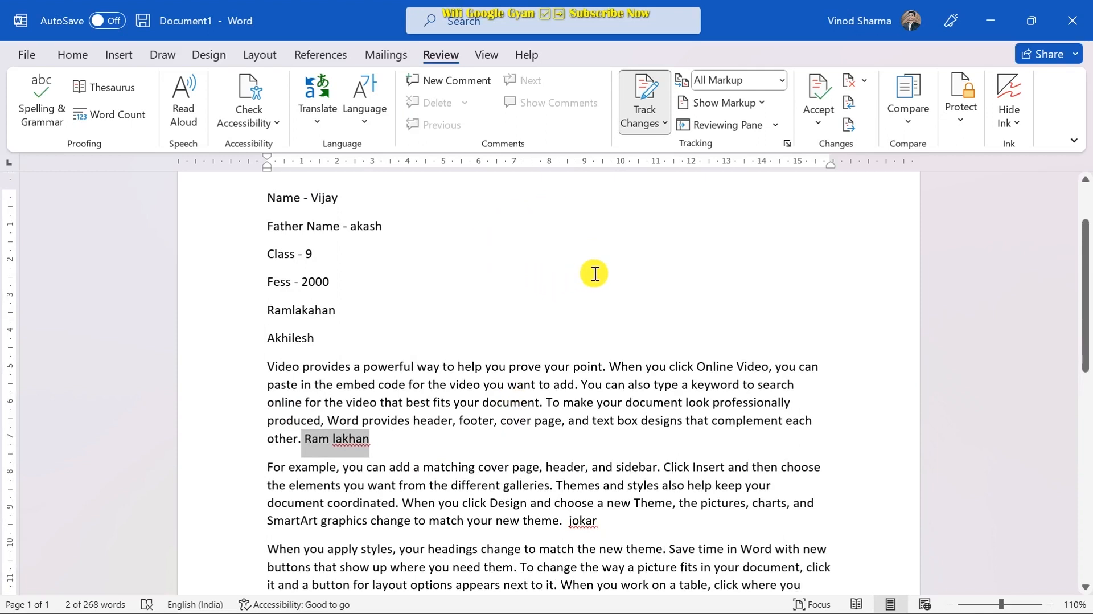
pyautogui.click(909, 120)
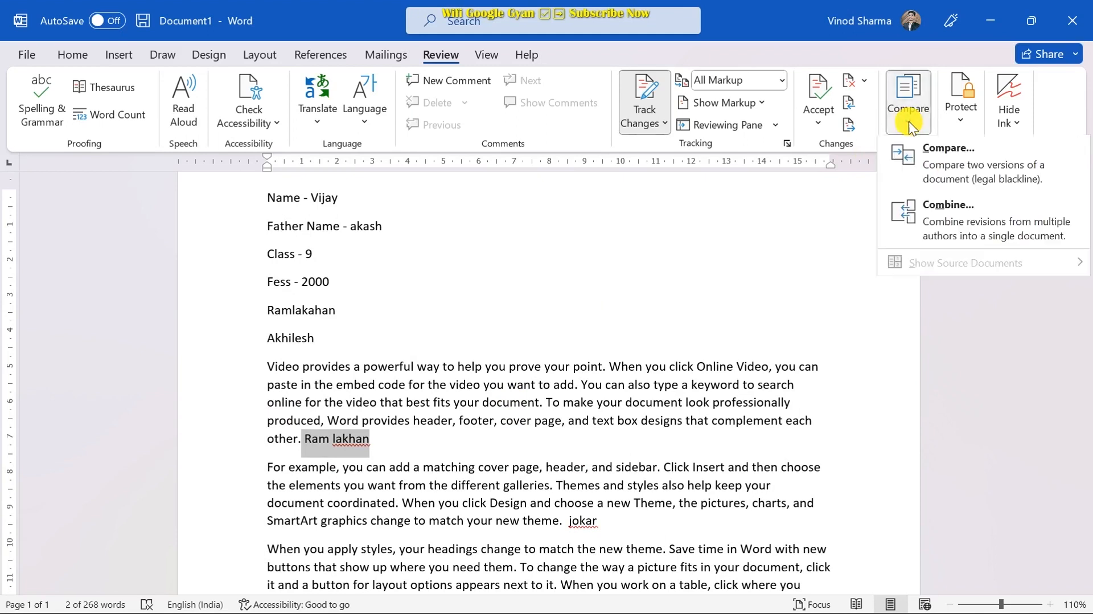
pyautogui.click(661, 331)
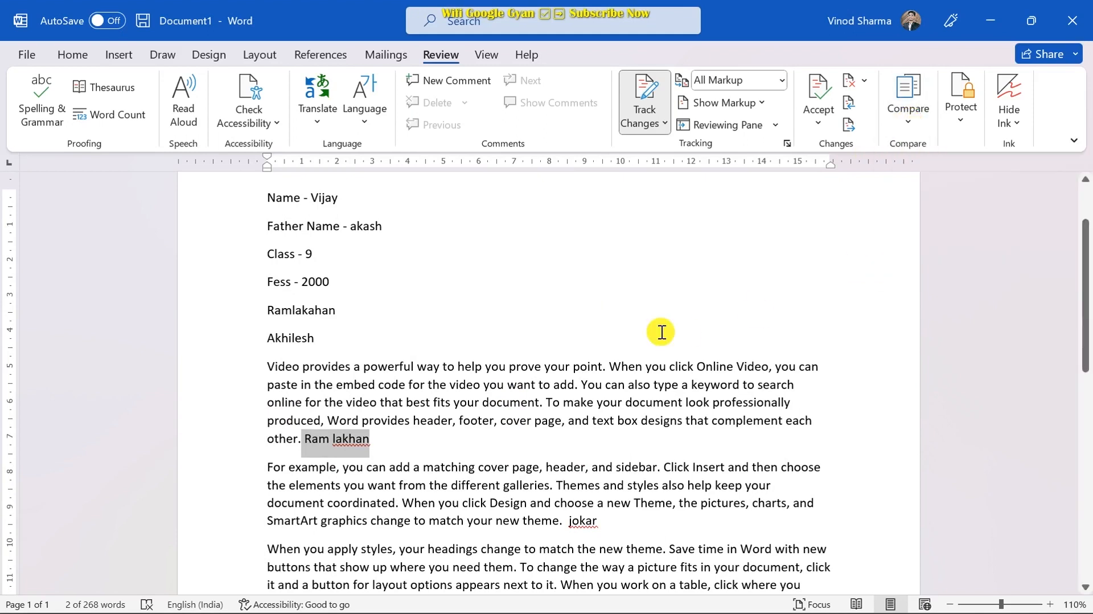
pyautogui.scroll(2, 626, 314)
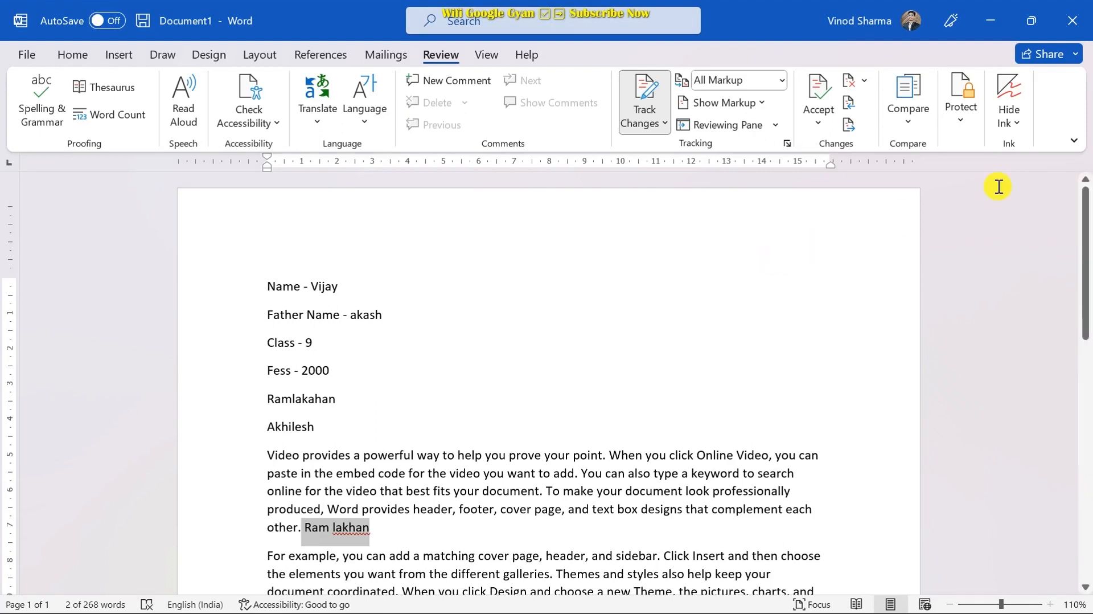
pyautogui.click(908, 122)
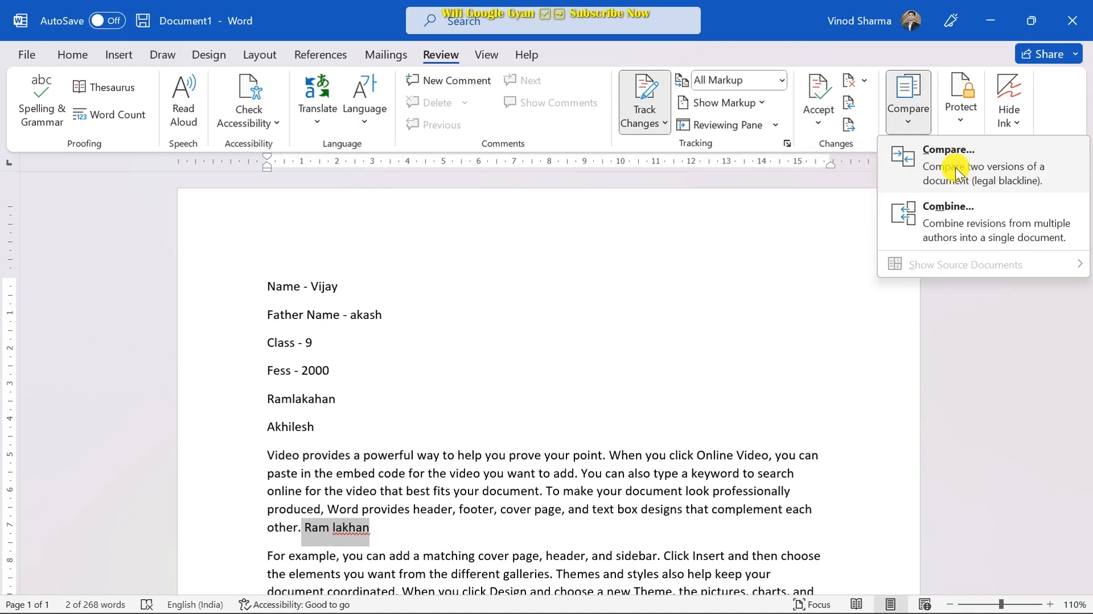
pyautogui.click(723, 249)
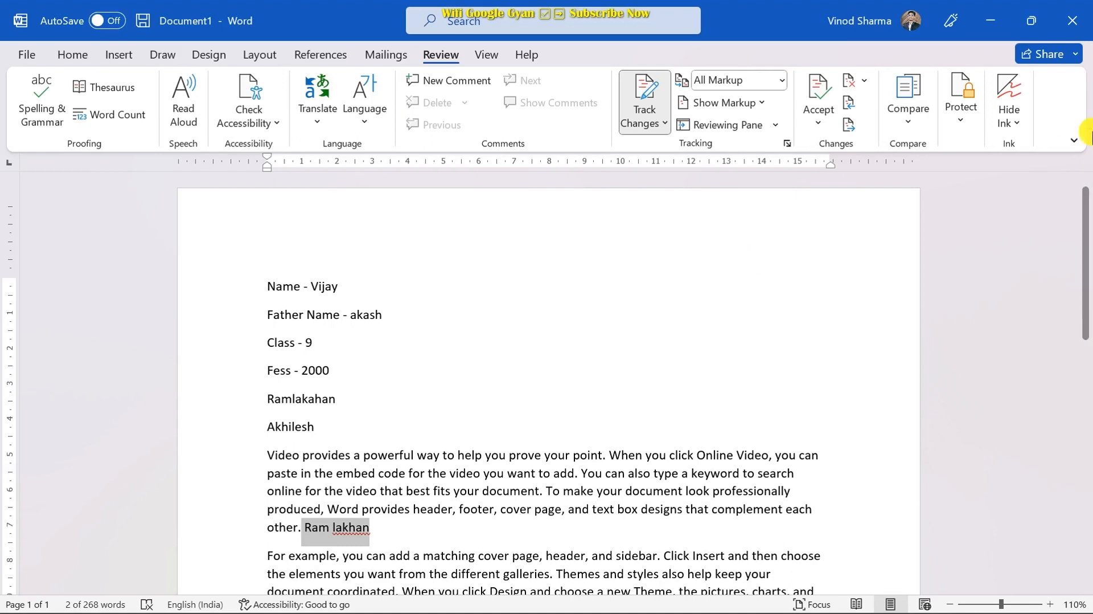
pyautogui.click(906, 112)
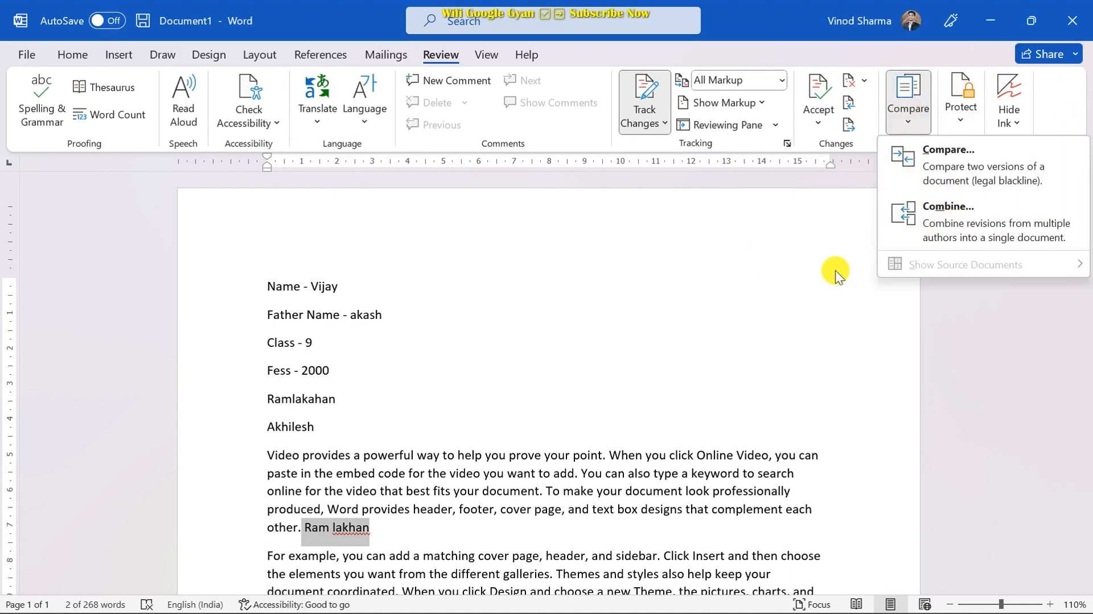
pyautogui.click(804, 258)
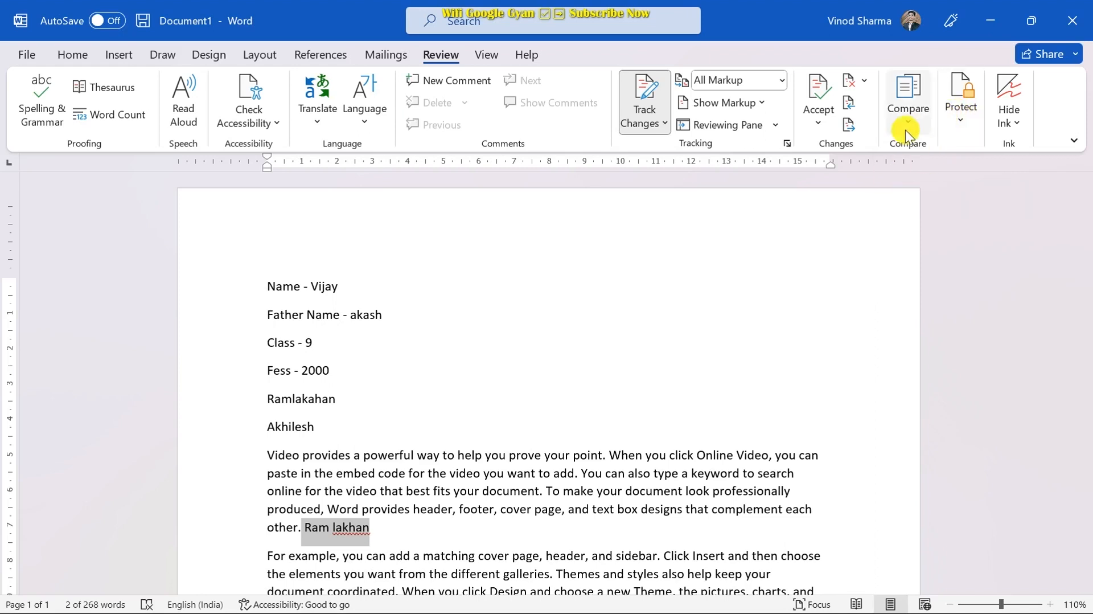
pyautogui.click(395, 342)
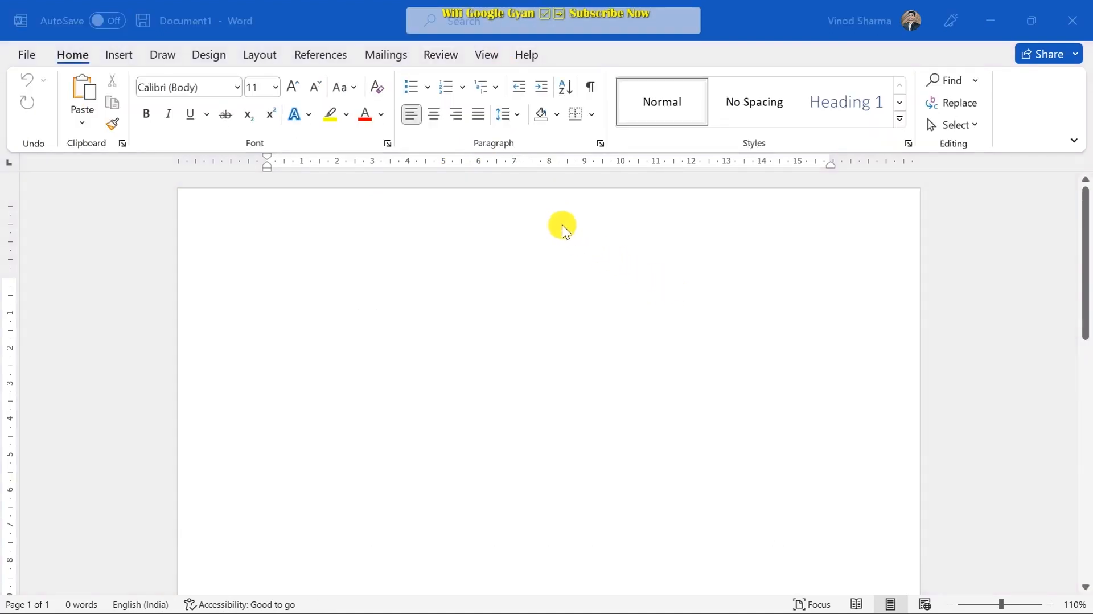
# - On the View tab, toggle Ruler off and back on, then turn on Gridlines
pyautogui.click(490, 57)
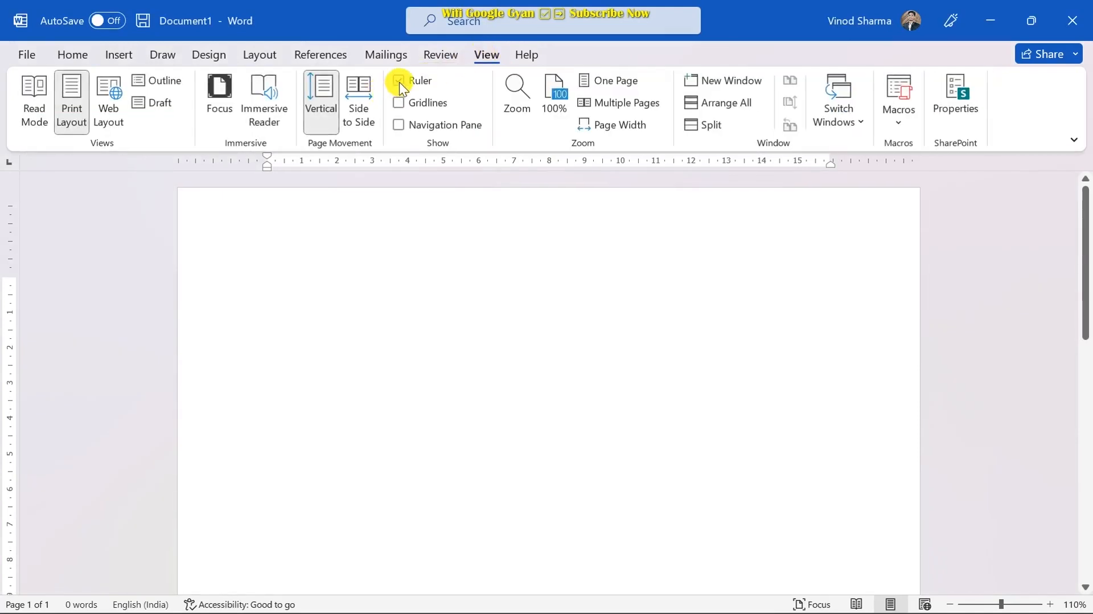
pyautogui.click(399, 80)
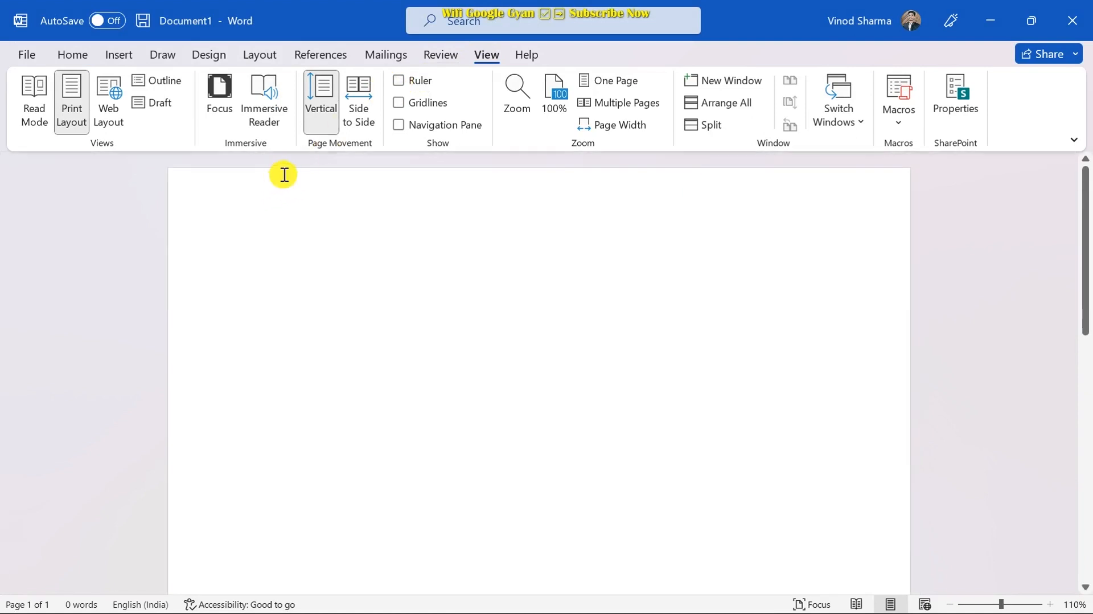
pyautogui.click(397, 80)
pyautogui.click(398, 102)
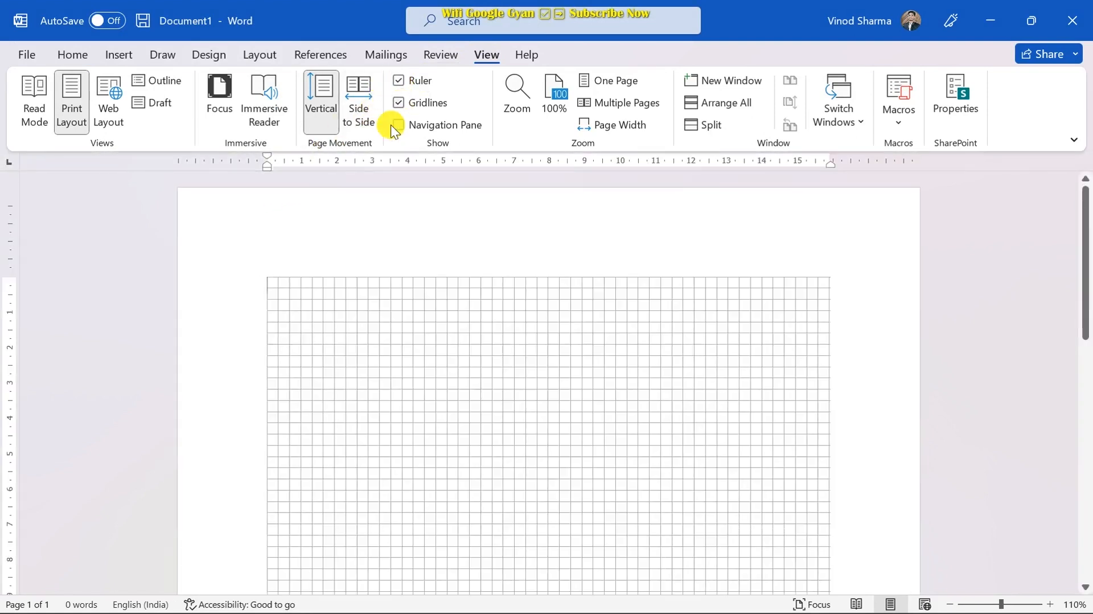
pyautogui.scroll(-3, 341, 283)
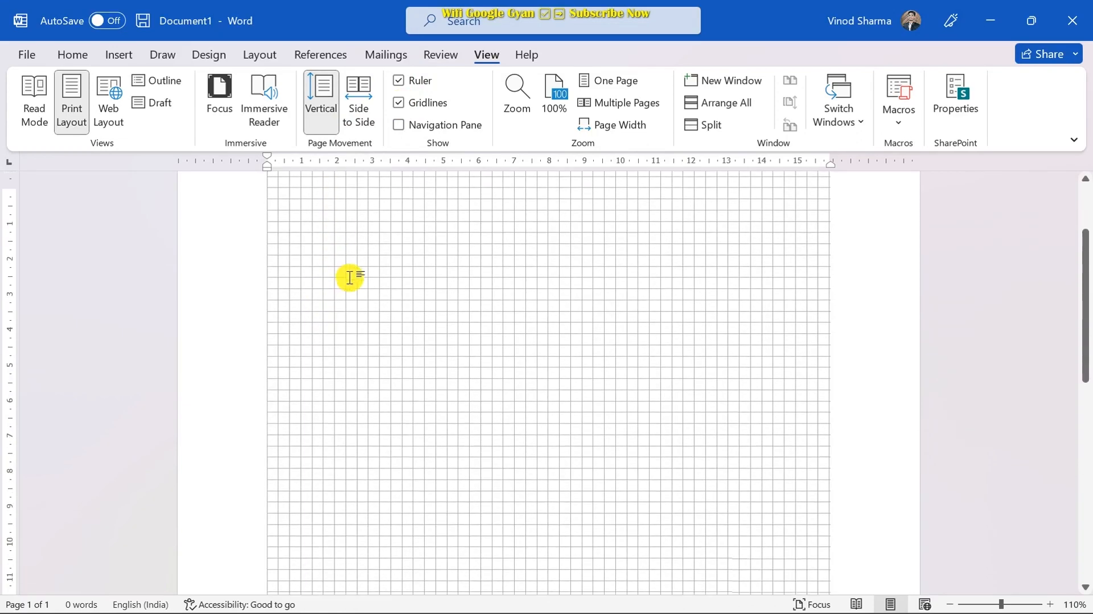
pyautogui.scroll(2, 350, 278)
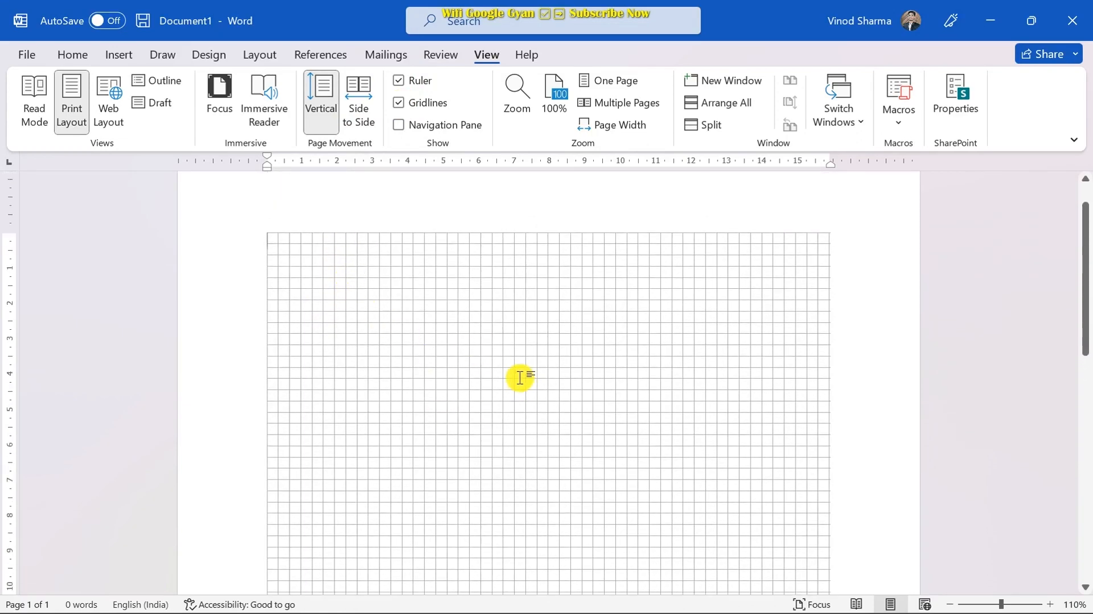
pyautogui.scroll(-3, 515, 370)
pyautogui.scroll(3, 508, 353)
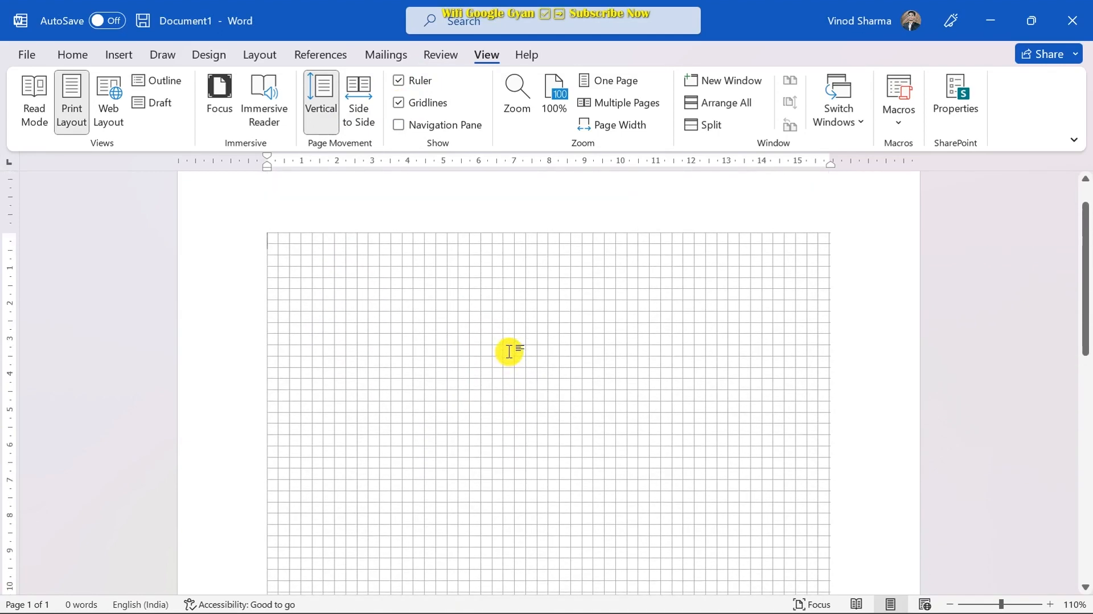
pyautogui.scroll(1, 522, 313)
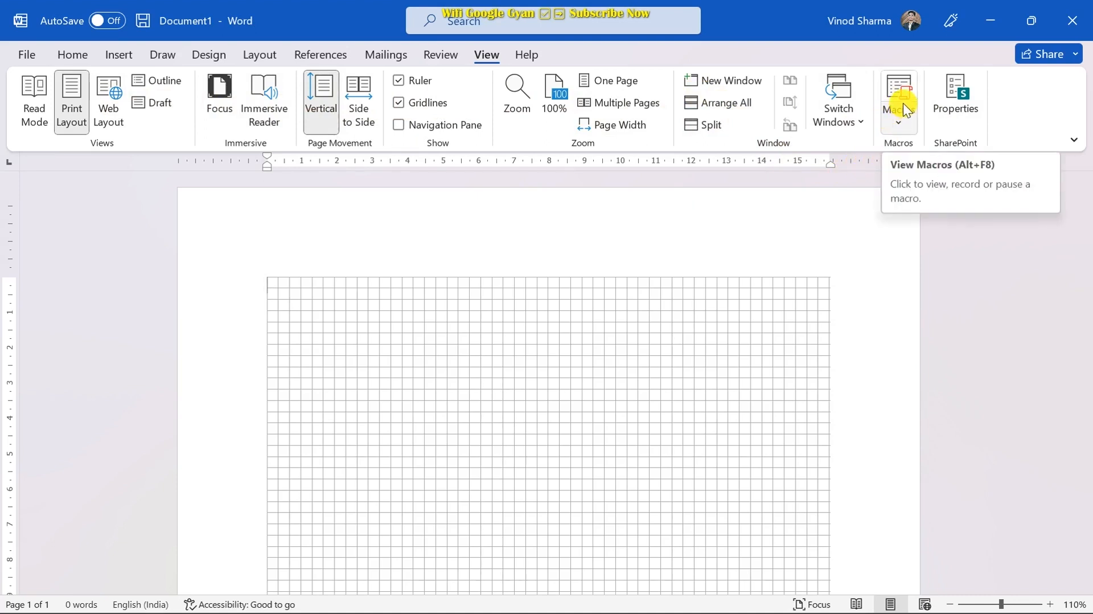
# - Uncheck Gridlines in the View tab's Show group
pyautogui.click(398, 102)
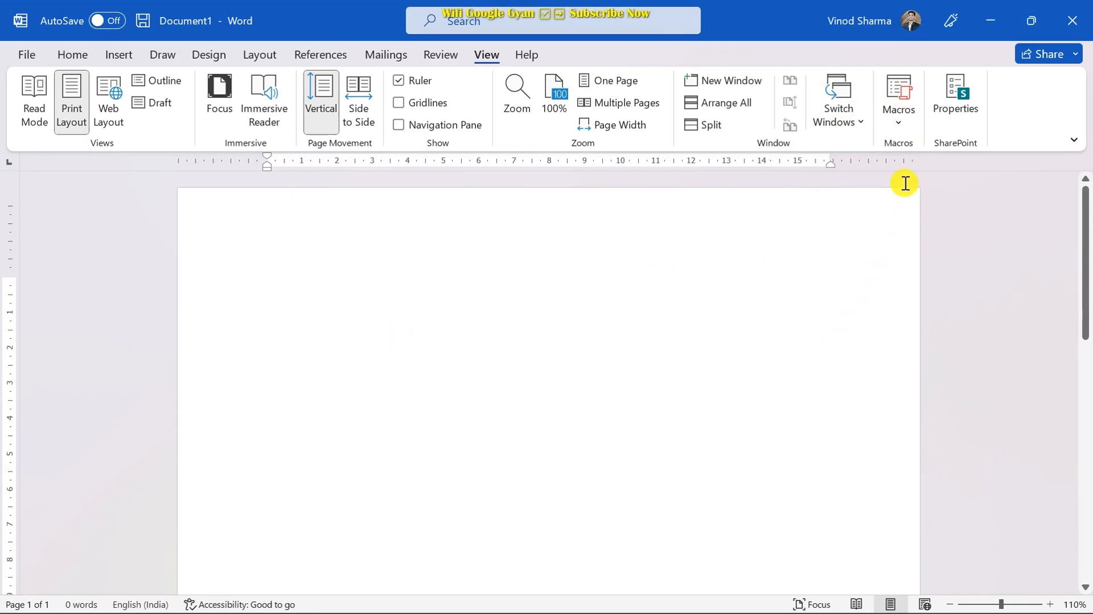
# - Start recording a macro named 'Latter' and choose to assign it to a keyboard shortcut
pyautogui.click(897, 100)
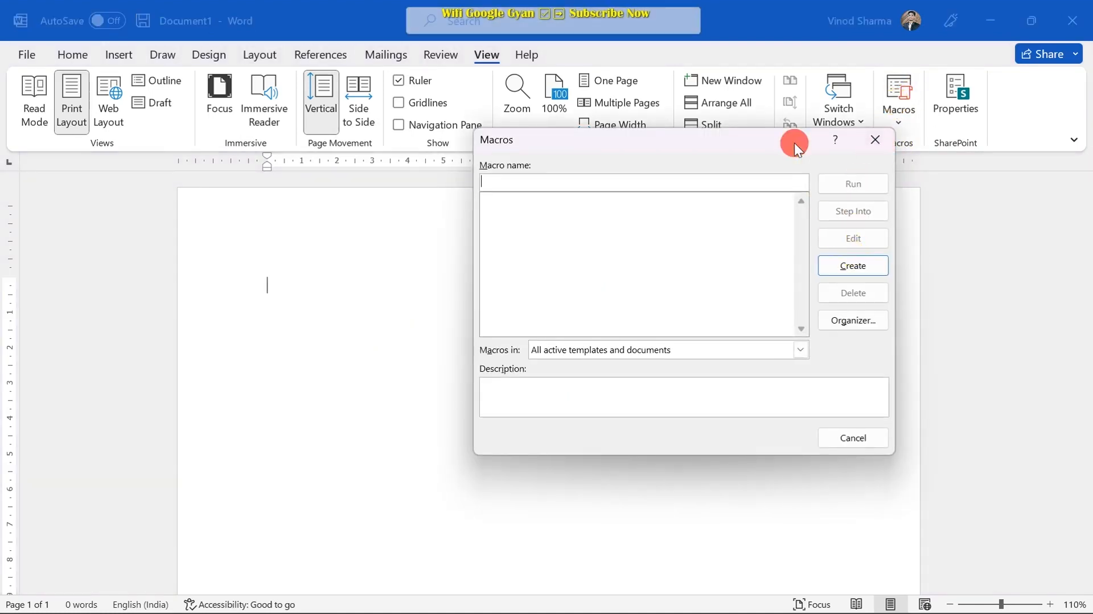
pyautogui.moveTo(794, 142); pyautogui.dragTo(786, 114)
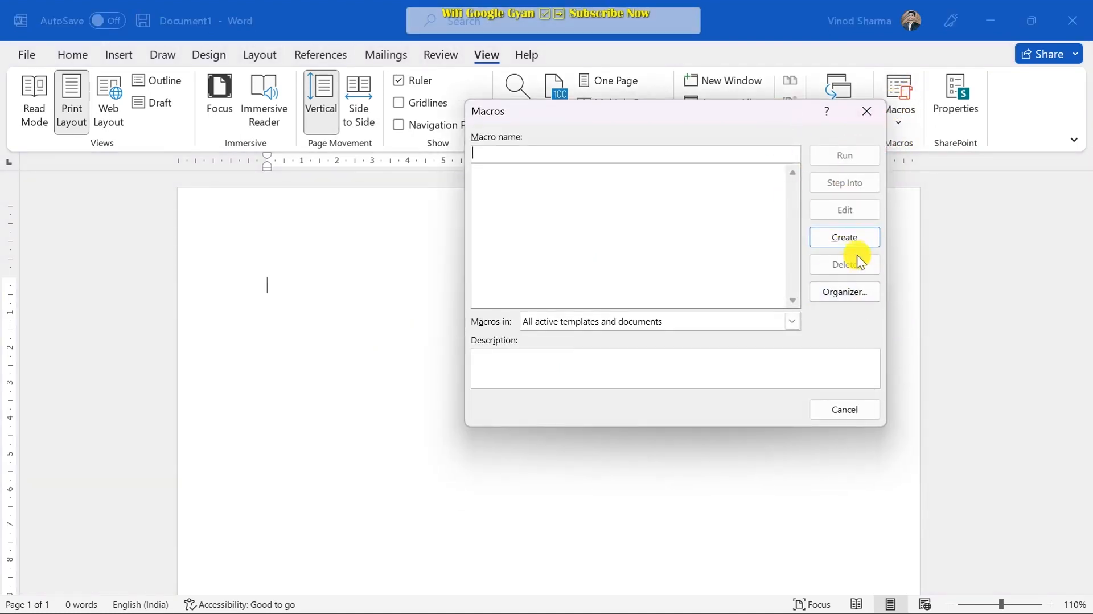
pyautogui.click(865, 111)
pyautogui.click(892, 122)
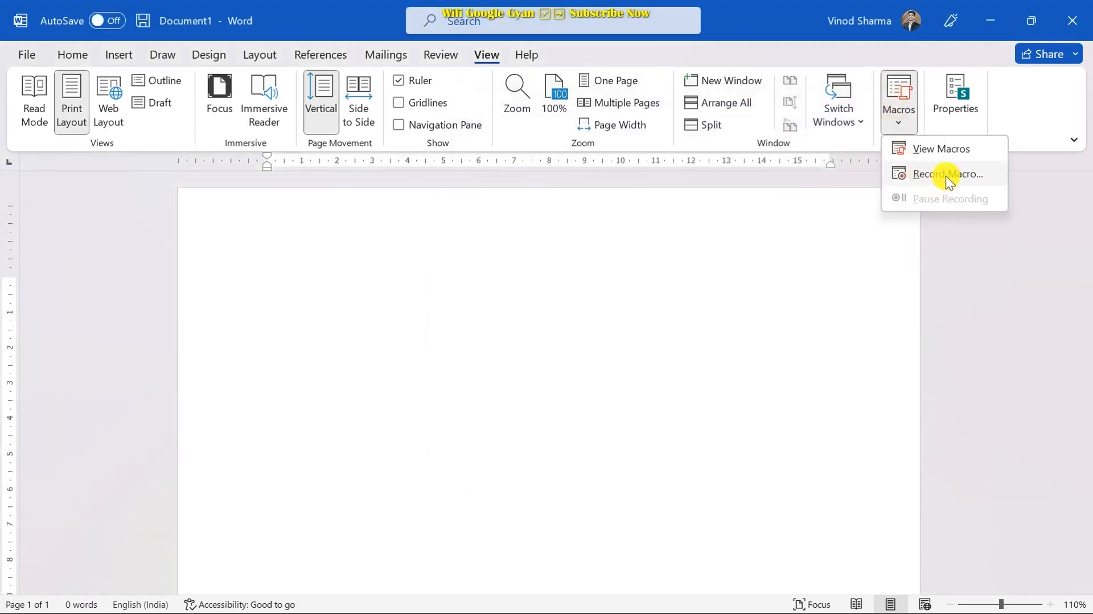
pyautogui.click(935, 175)
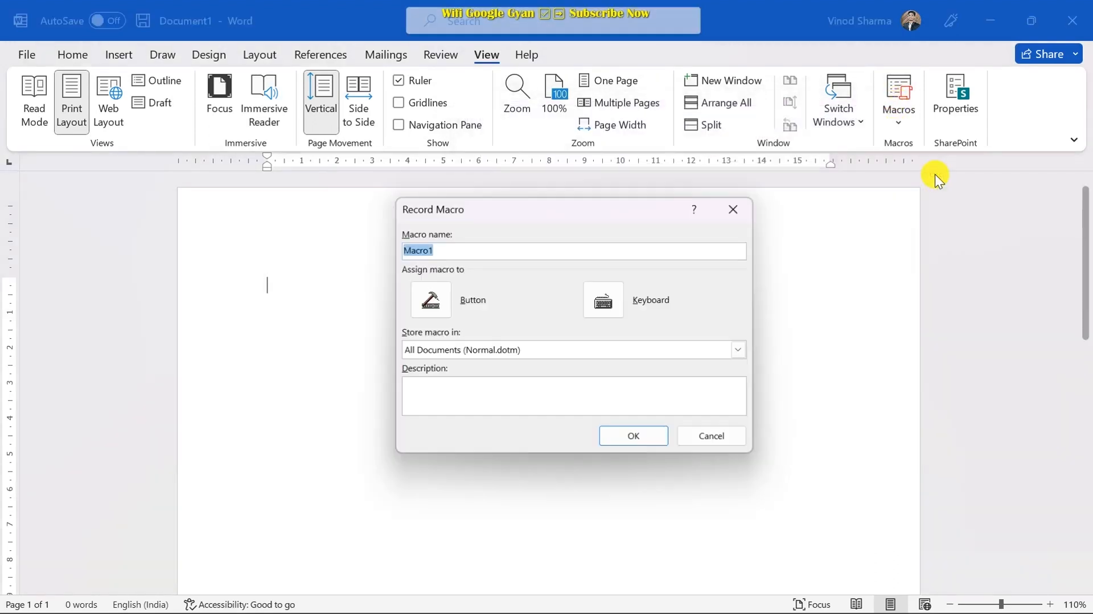
pyautogui.moveTo(663, 208); pyautogui.dragTo(770, 165)
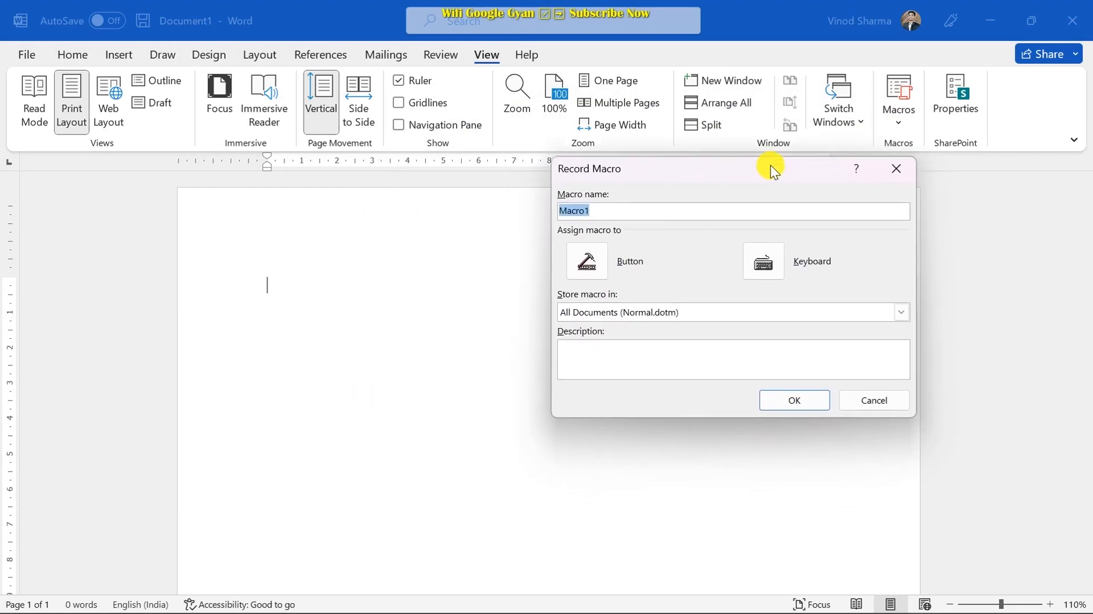
pyautogui.write('Latter')
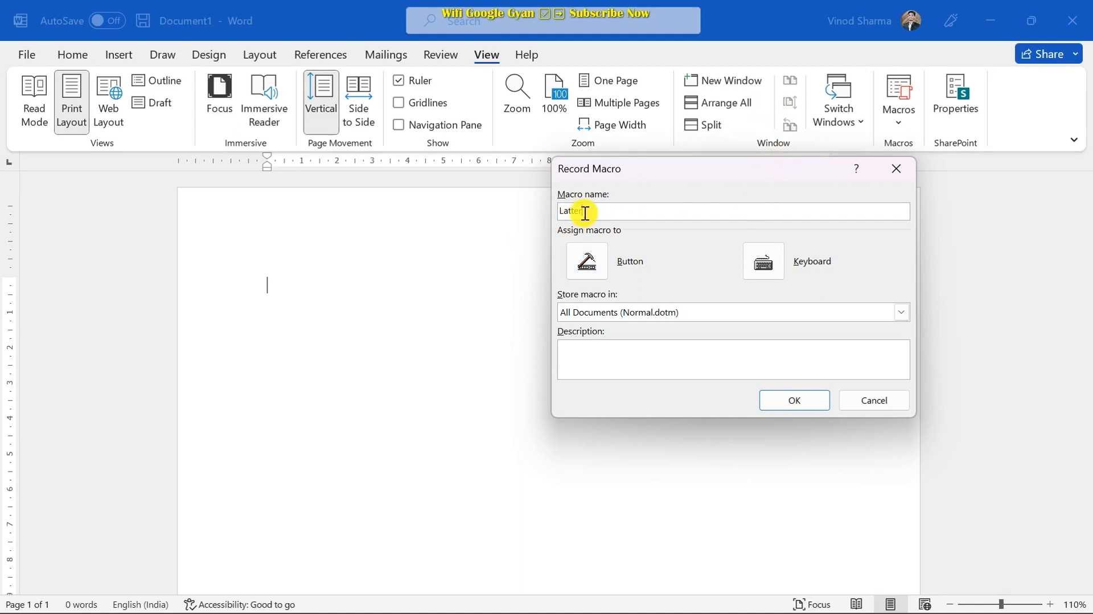
pyautogui.click(776, 272)
pyautogui.moveTo(646, 97); pyautogui.dragTo(624, 113)
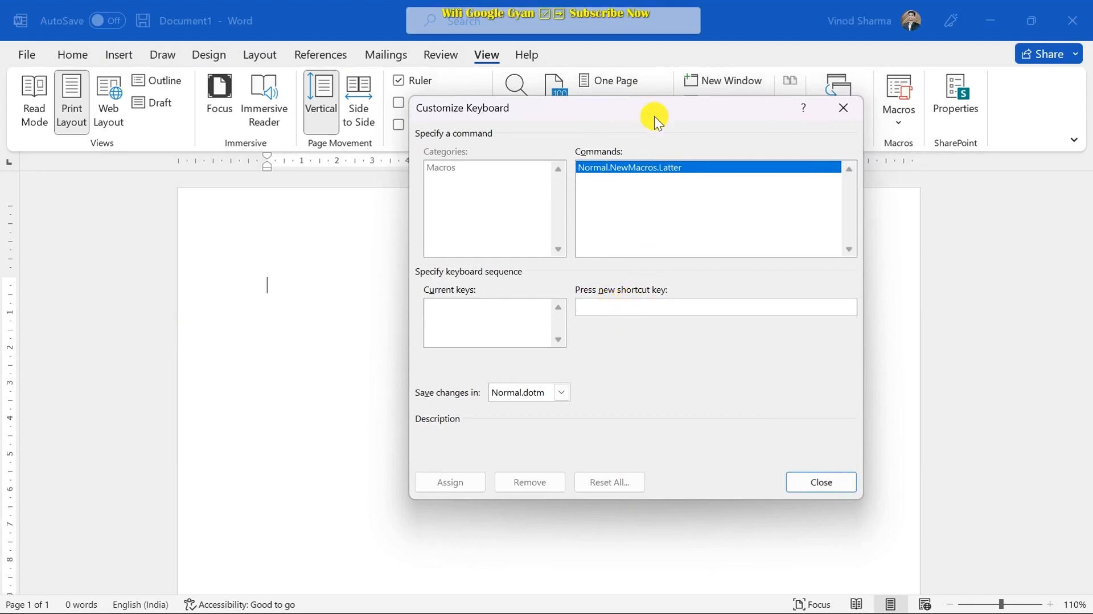
# - Assign Alt+Ctrl+6 to the Latter macro, replacing the already-taken Alt+Ctrl+5
pyautogui.moveTo(661, 110)
pyautogui.mouseDown()
pyautogui.moveTo(624, 100)
pyautogui.moveTo(668, 100)
pyautogui.mouseUp()
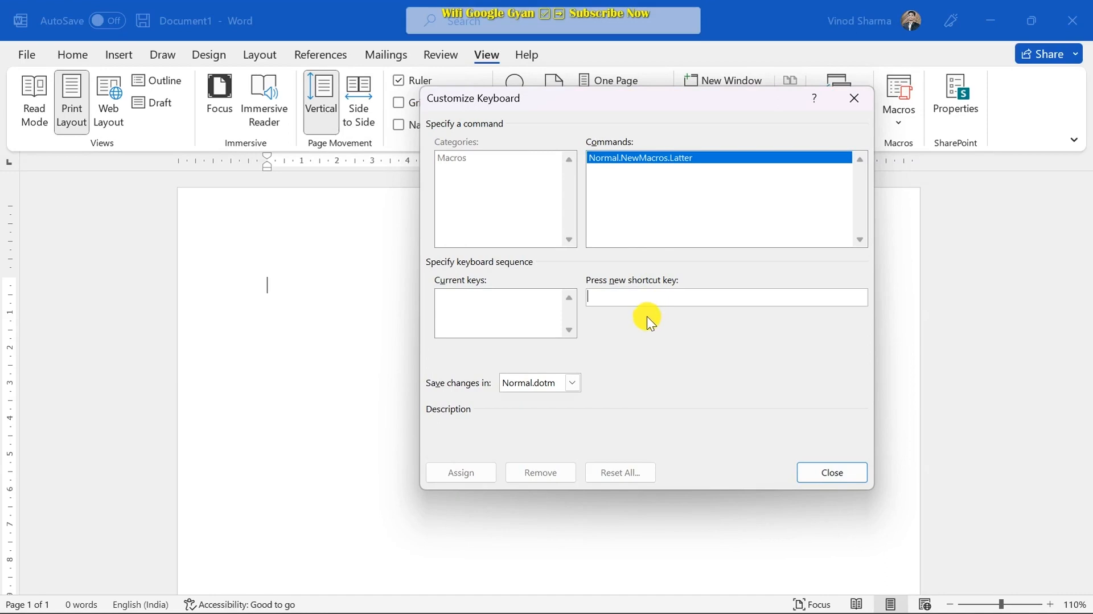
pyautogui.click(625, 296)
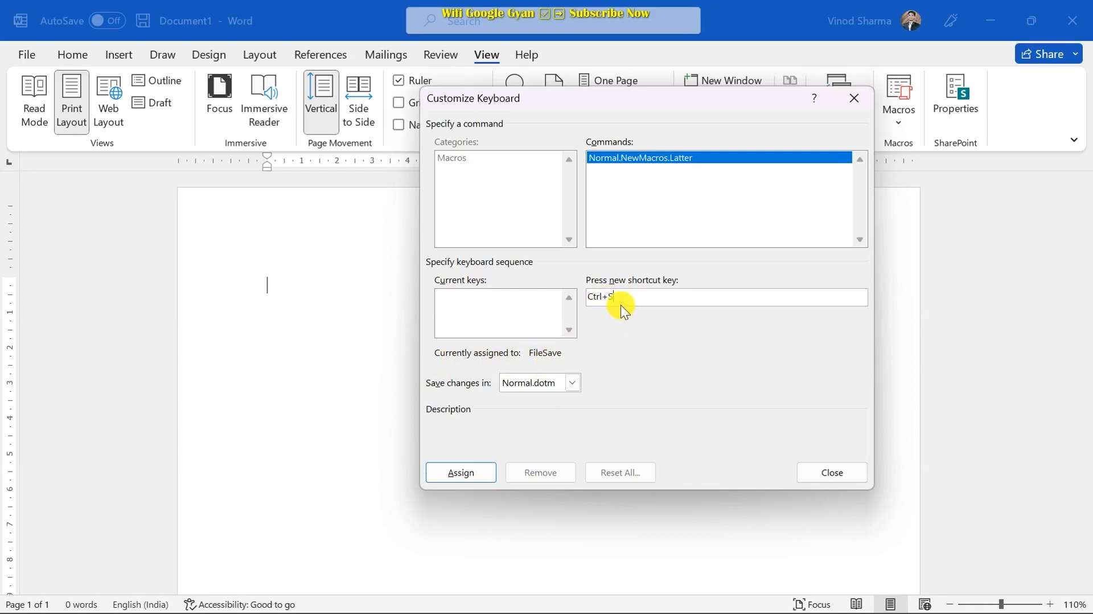
pyautogui.press('BackSpace')
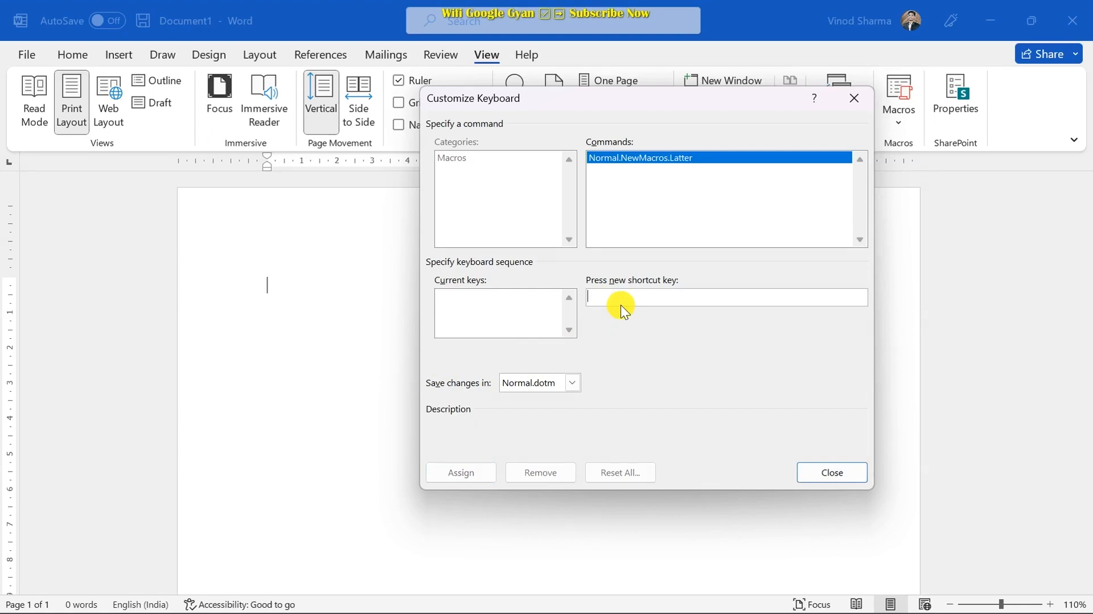
pyautogui.hotkey('ctrl', 'alt', '5')
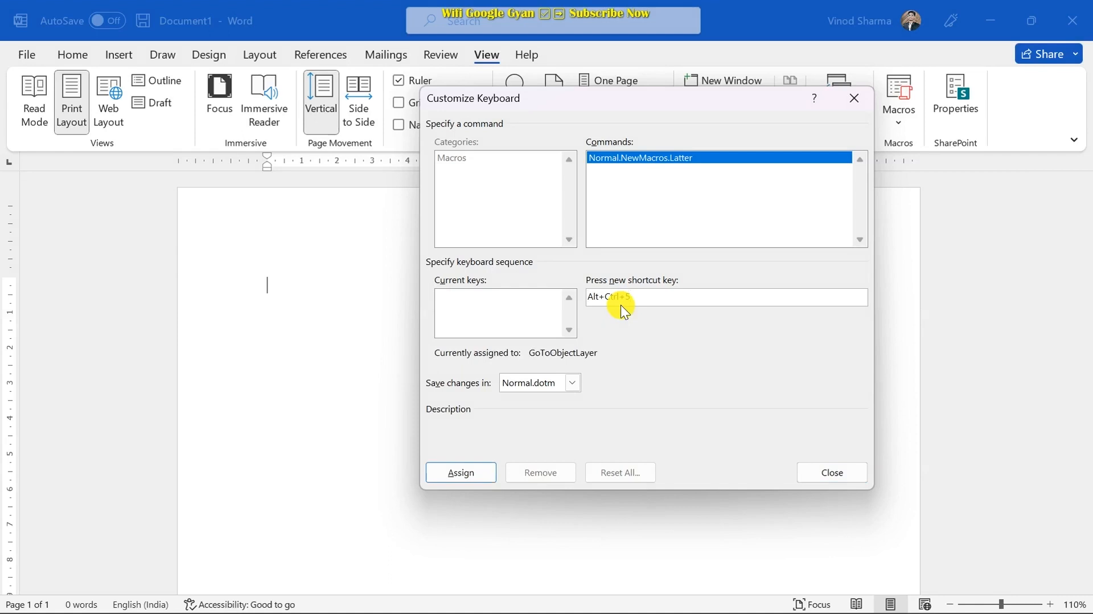
pyautogui.press('BackSpace')
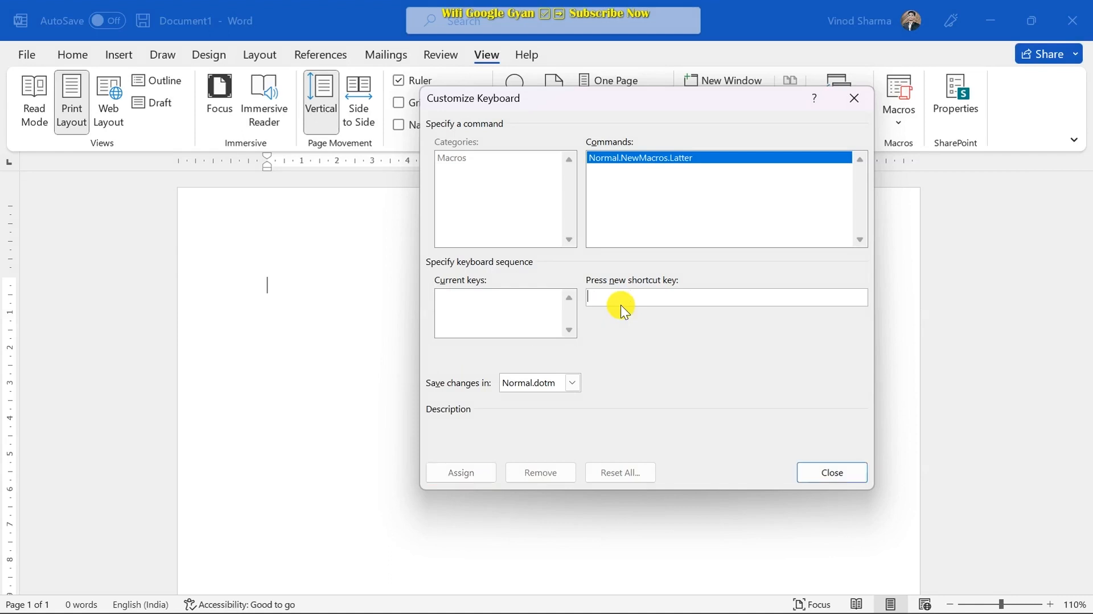
pyautogui.hotkey('ctrl', 'alt', '6')
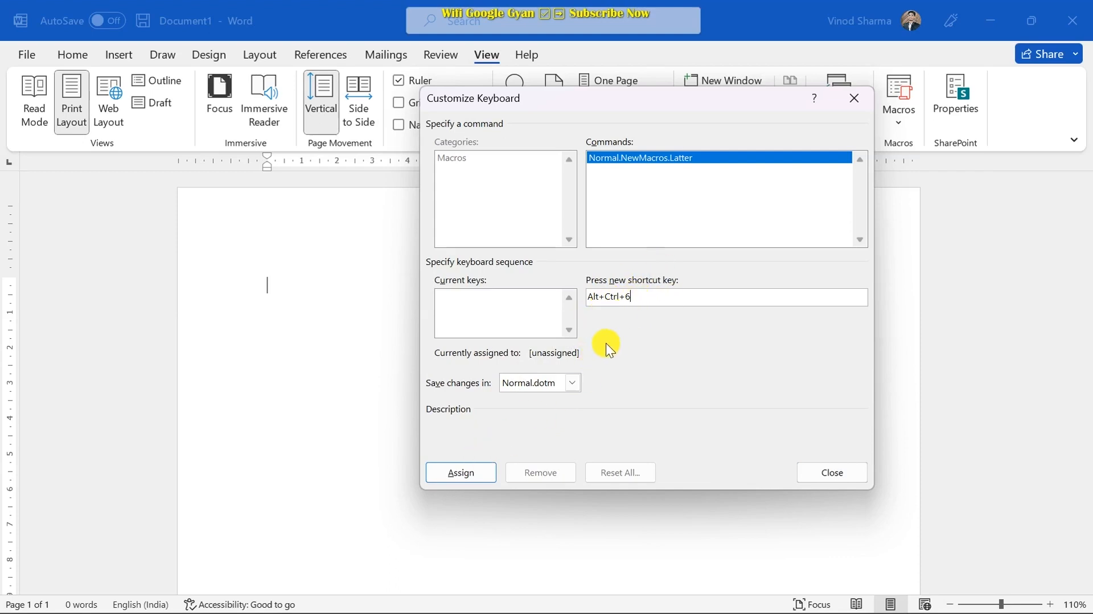
pyautogui.click(459, 477)
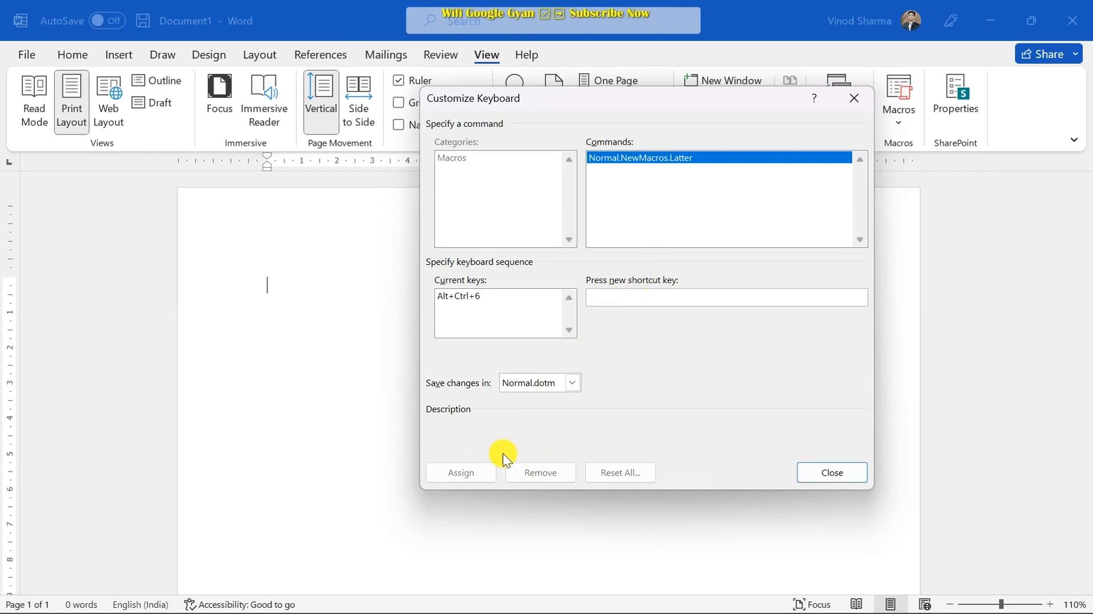
# - Close Customize Keyboard and type the letter lines To, The and Sub
pyautogui.click(828, 473)
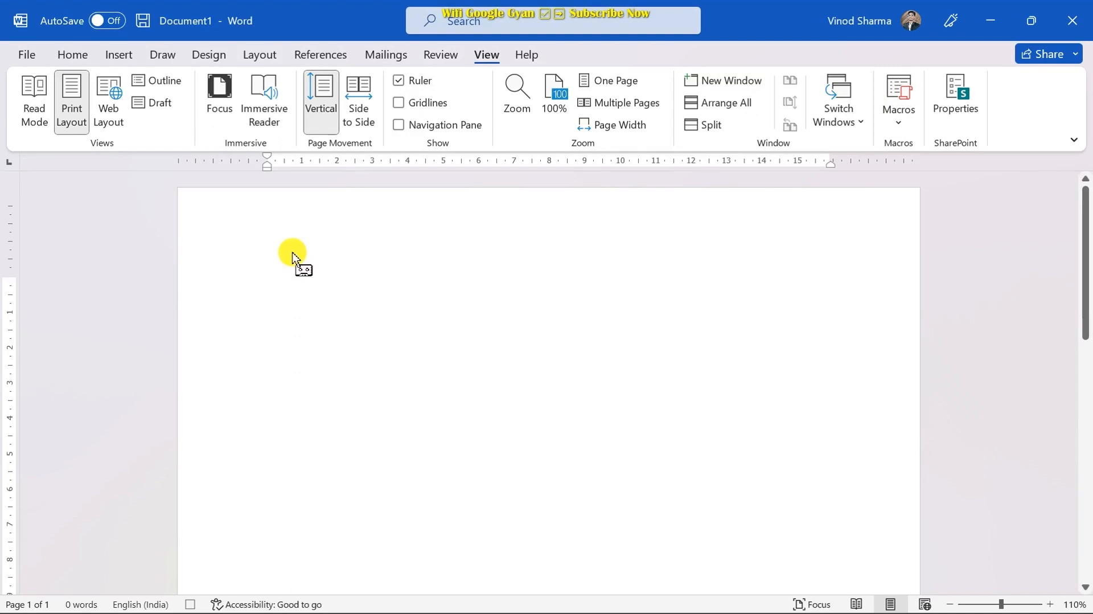
pyautogui.write('To')
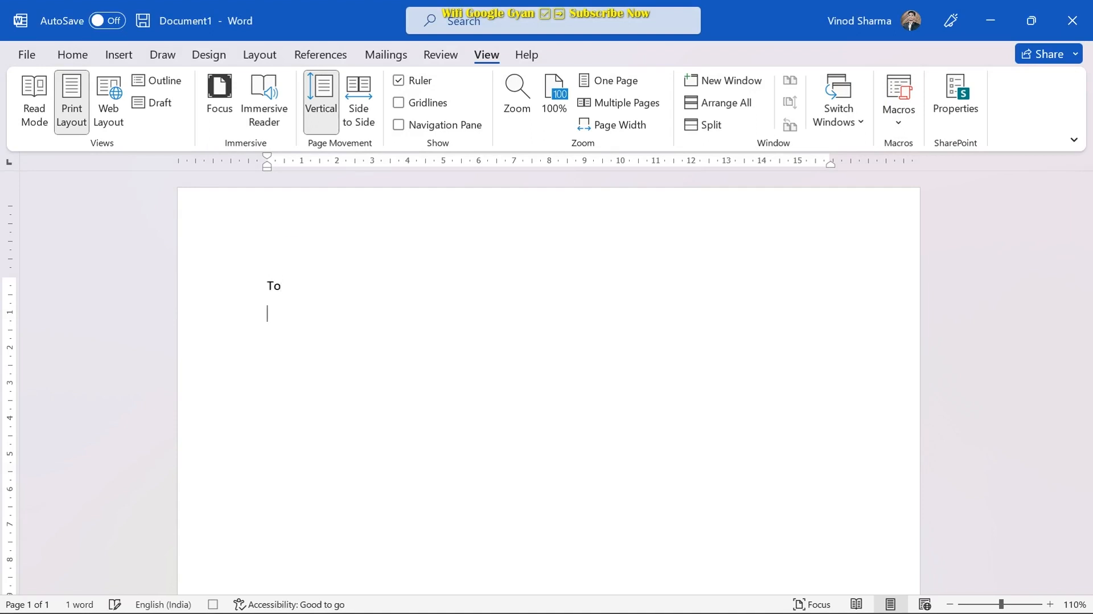
pyautogui.write('THe')
pyautogui.press('BackSpace')
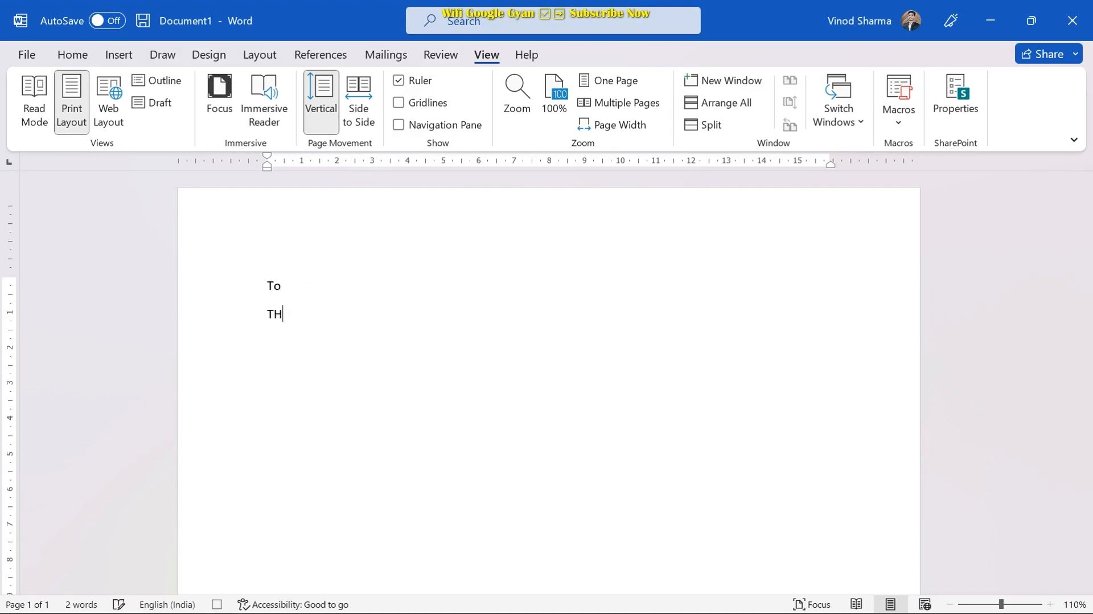
pyautogui.press('BackSpace')
pyautogui.write('he')
pyautogui.press('Return')
pyautogui.write('Sub')
pyautogui.press('Return')
# - Add rand(2) and a Date: line with 'your Name' tabbed right, then select all
pyautogui.write('Re')
pyautogui.press('BackSpace')
pyautogui.press('BackSpace')
pyautogui.write('rand')
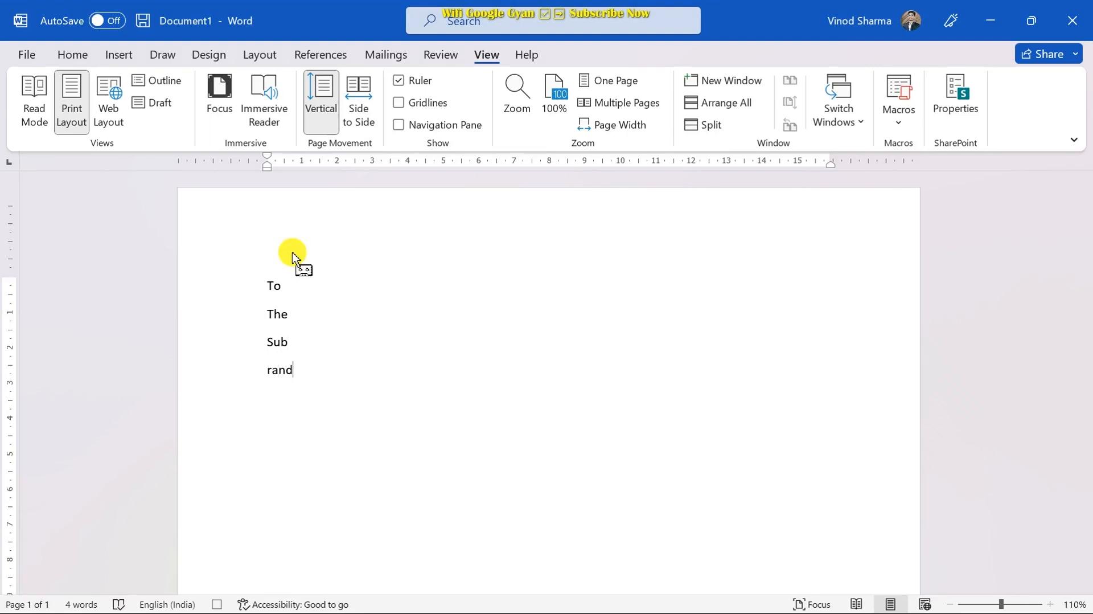
pyautogui.write('(2)')
pyautogui.press('Return')
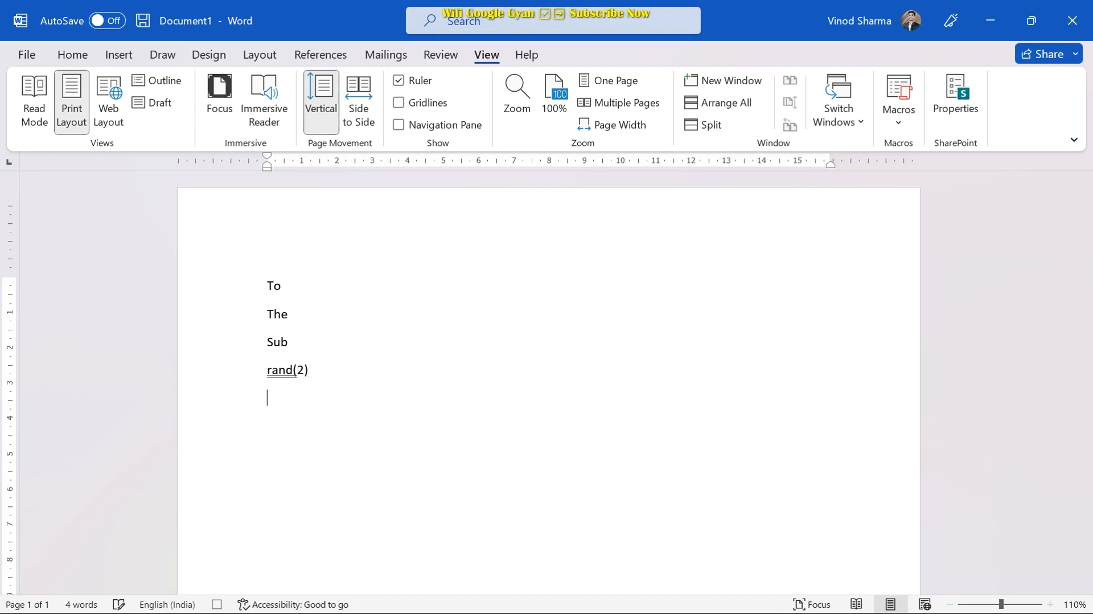
pyautogui.write('d')
pyautogui.press('BackSpace')
pyautogui.write('Date')
pyautogui.write(':`')
pyautogui.press('BackSpace')
pyautogui.press('Tab')
pyautogui.press('Tab')
pyautogui.press('Tab')
pyautogui.press('Tab')
pyautogui.write('your Name')
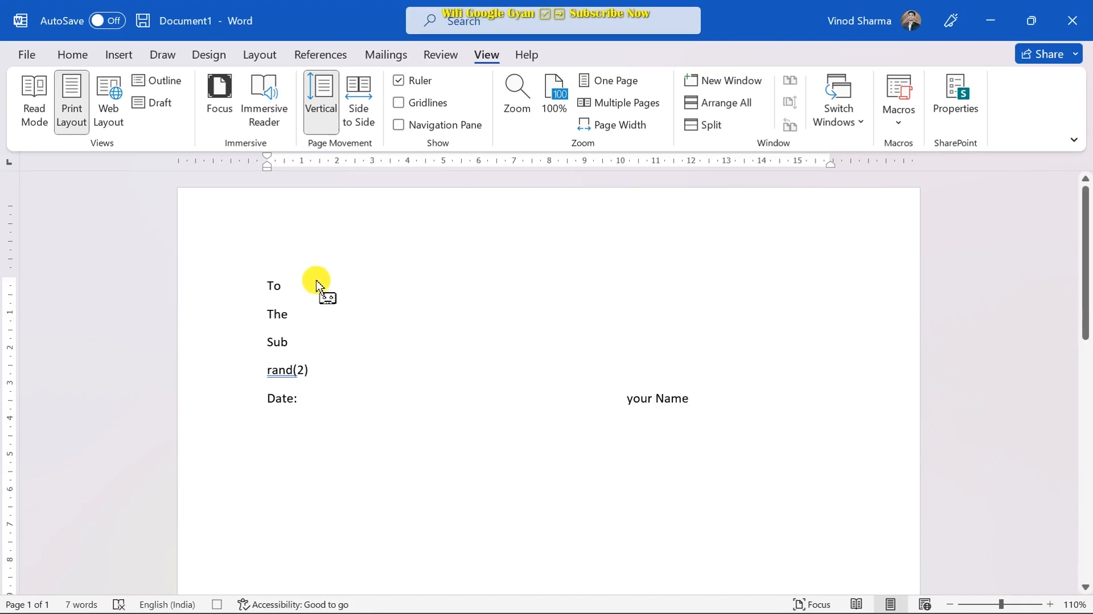
pyautogui.hotkey('ctrl', 'a')
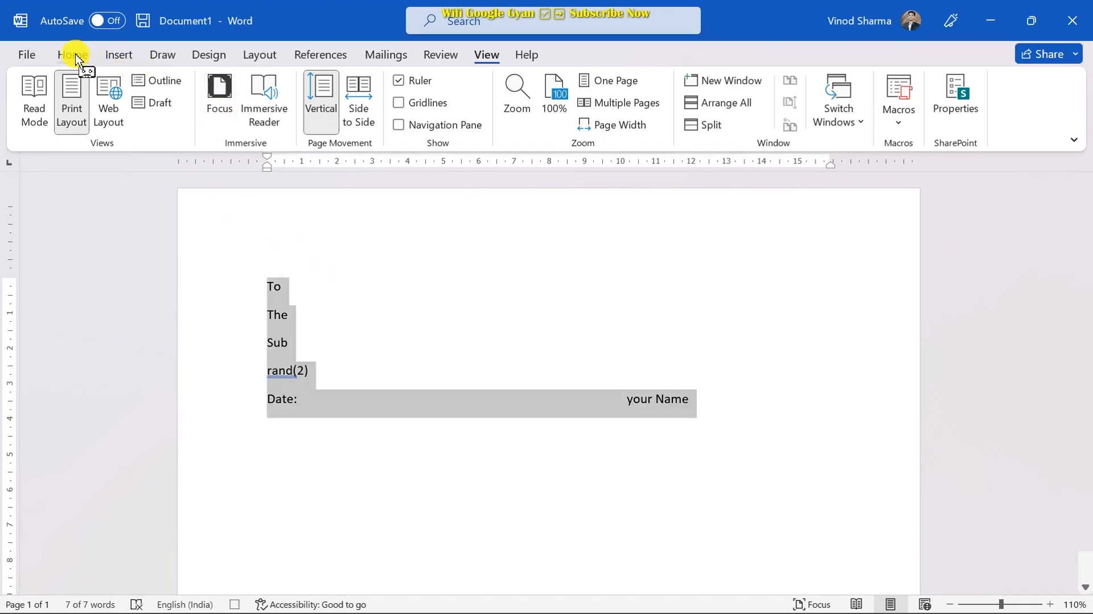
# - Make the selected letter text bold at 14 pt, then deselect it
pyautogui.click(73, 54)
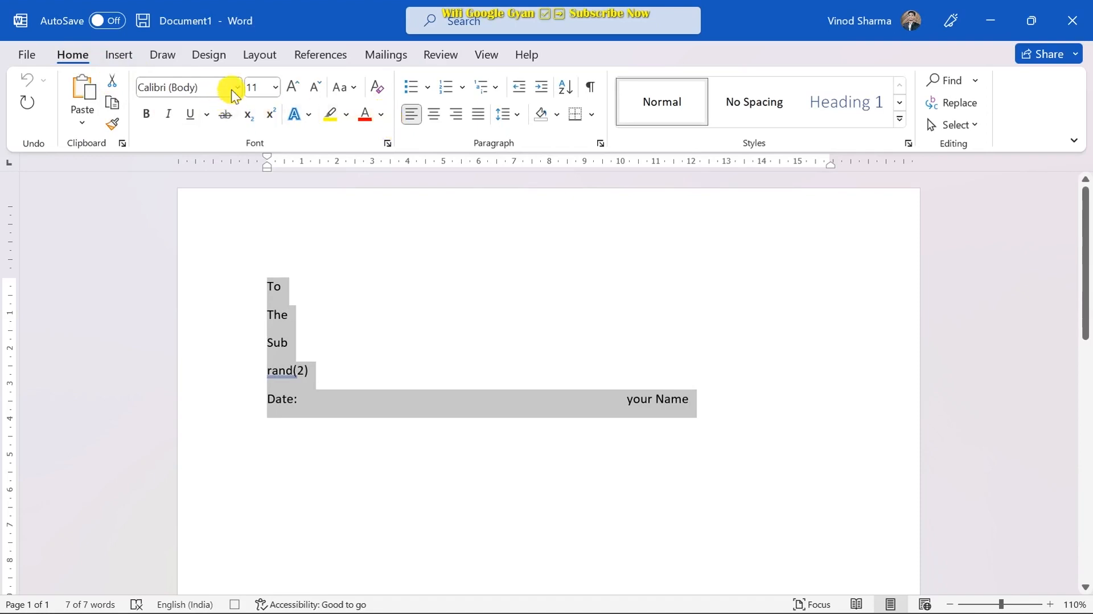
pyautogui.click(147, 114)
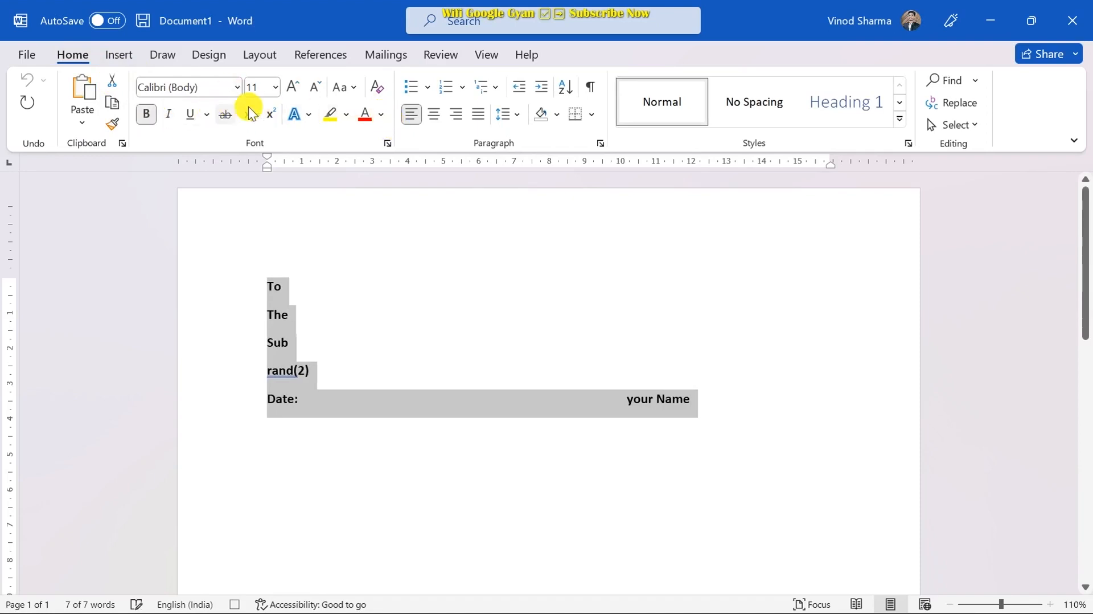
pyautogui.click(275, 87)
pyautogui.click(262, 215)
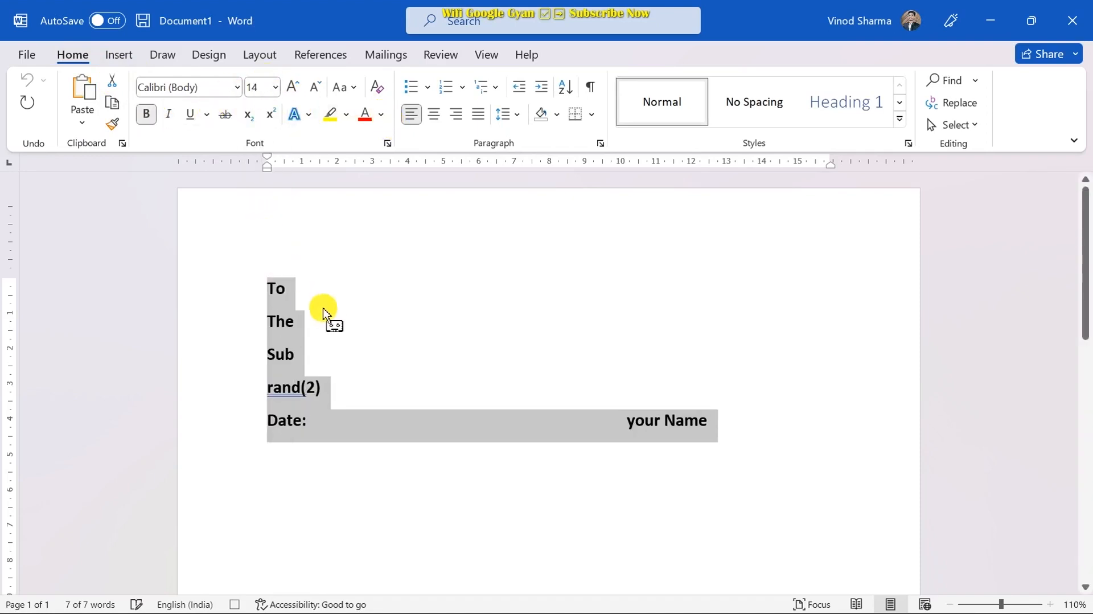
pyautogui.moveTo(270, 302); pyautogui.dragTo(447, 435)
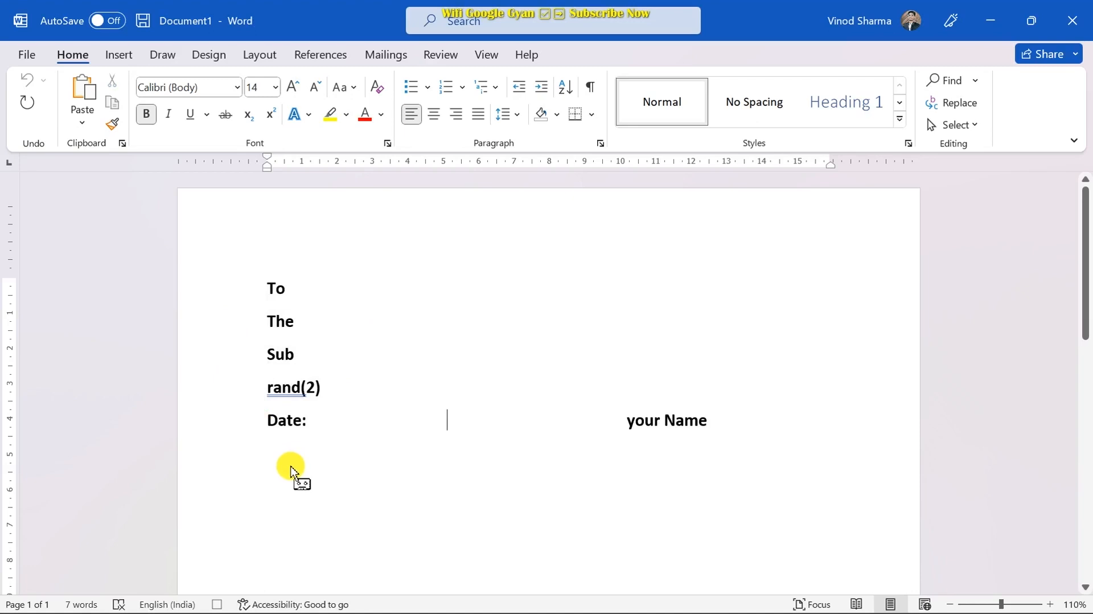
# - Stop recording the Latter macro from View > Macros
pyautogui.click(486, 55)
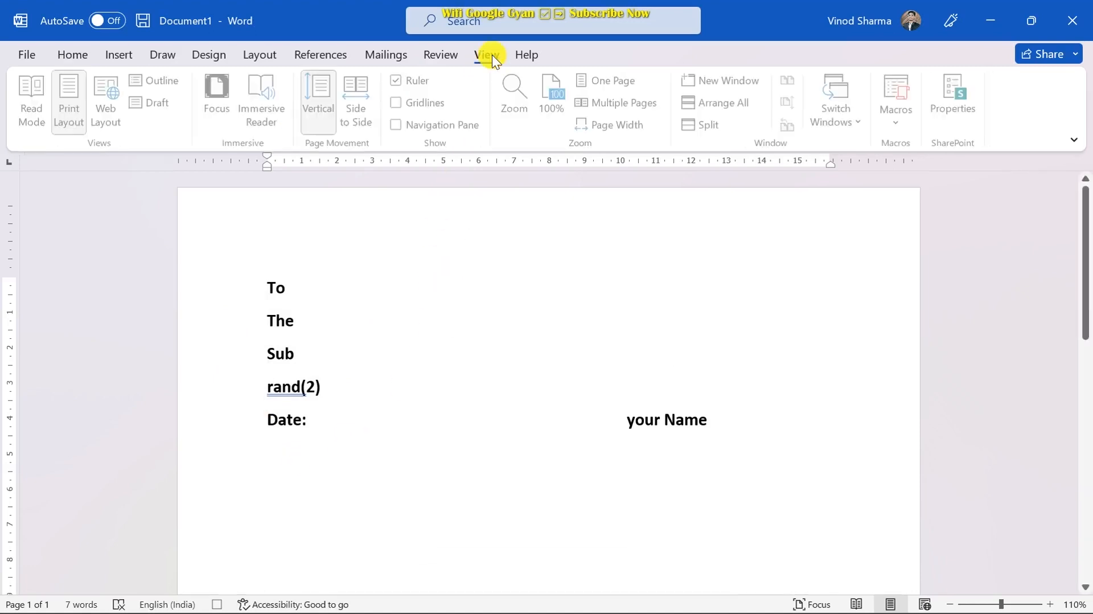
pyautogui.click(906, 122)
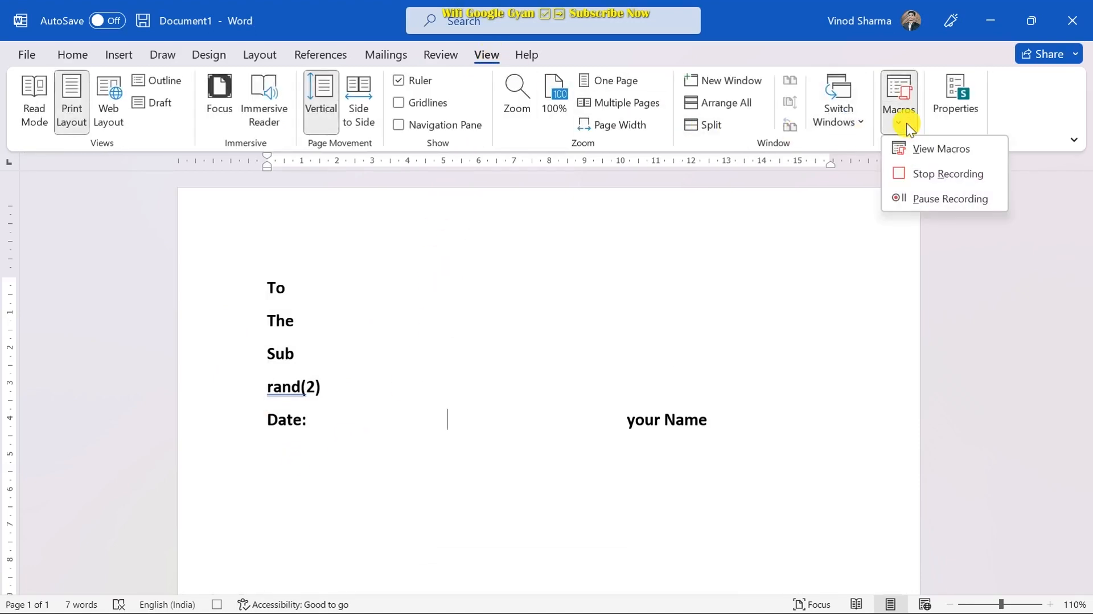
pyautogui.click(923, 174)
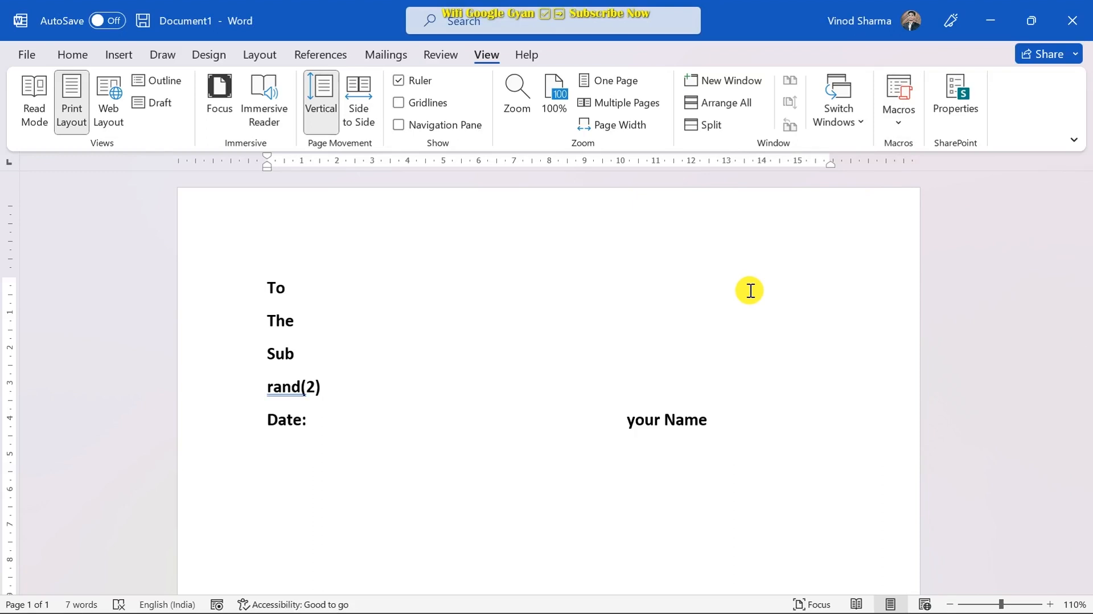
# - Open a new document with Ctrl+N and run the Latter macro via its shortcut, then deselect
pyautogui.hotkey('ctrl', 'n')
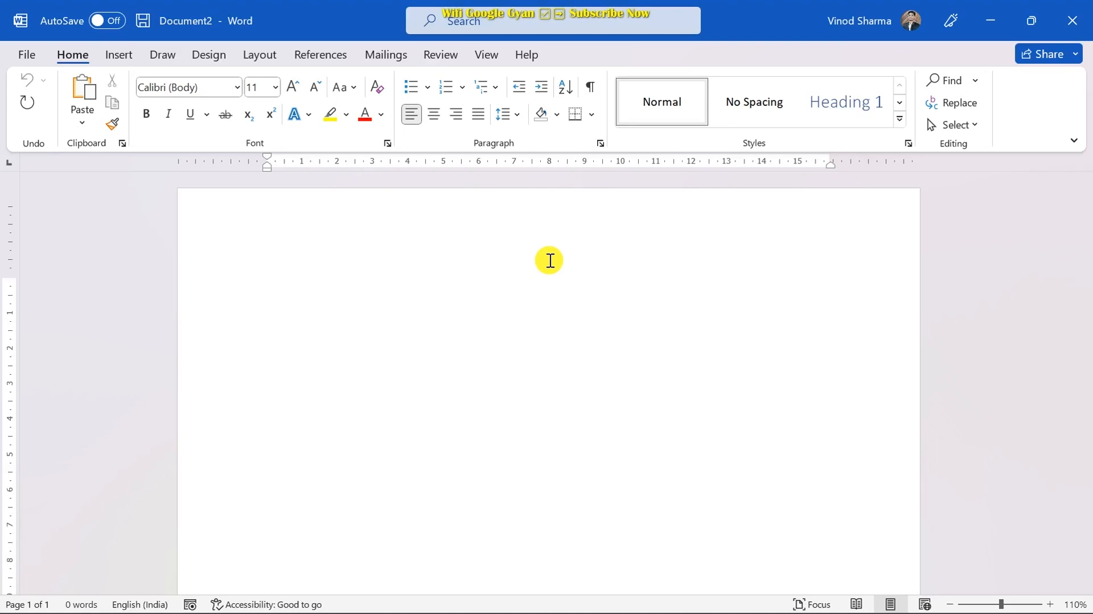
pyautogui.hotkey('ctrl', 'm')
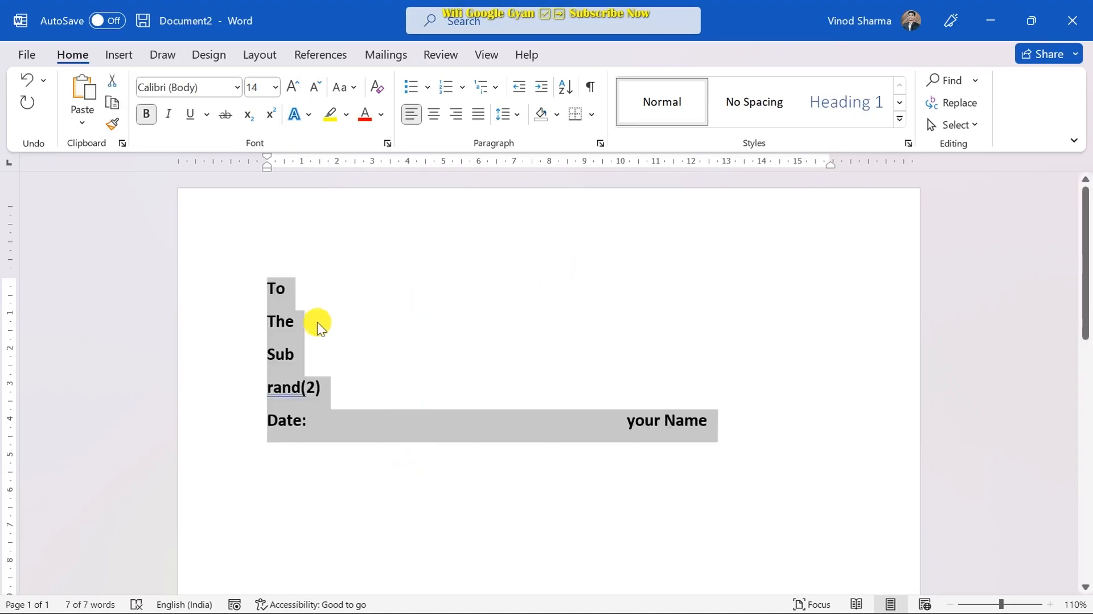
pyautogui.click(272, 236)
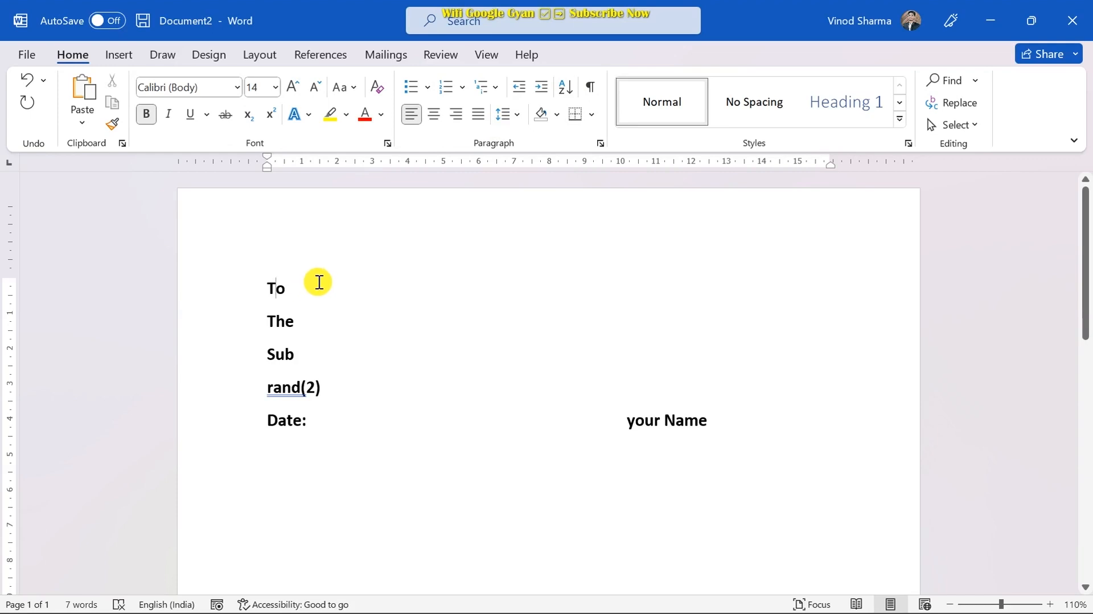
pyautogui.click(487, 54)
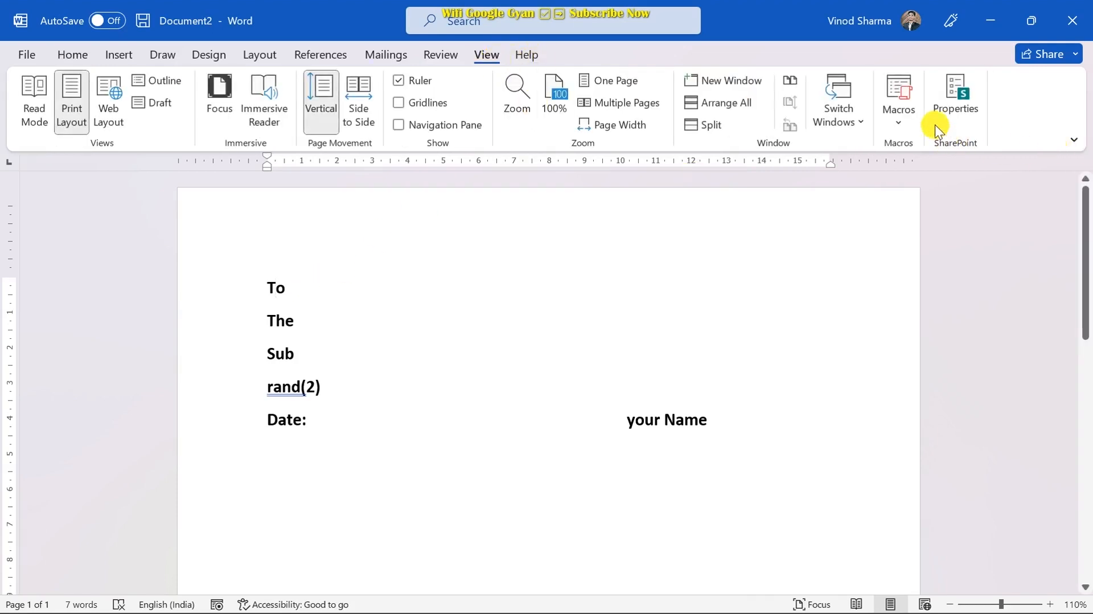
pyautogui.click(896, 111)
pyautogui.click(928, 149)
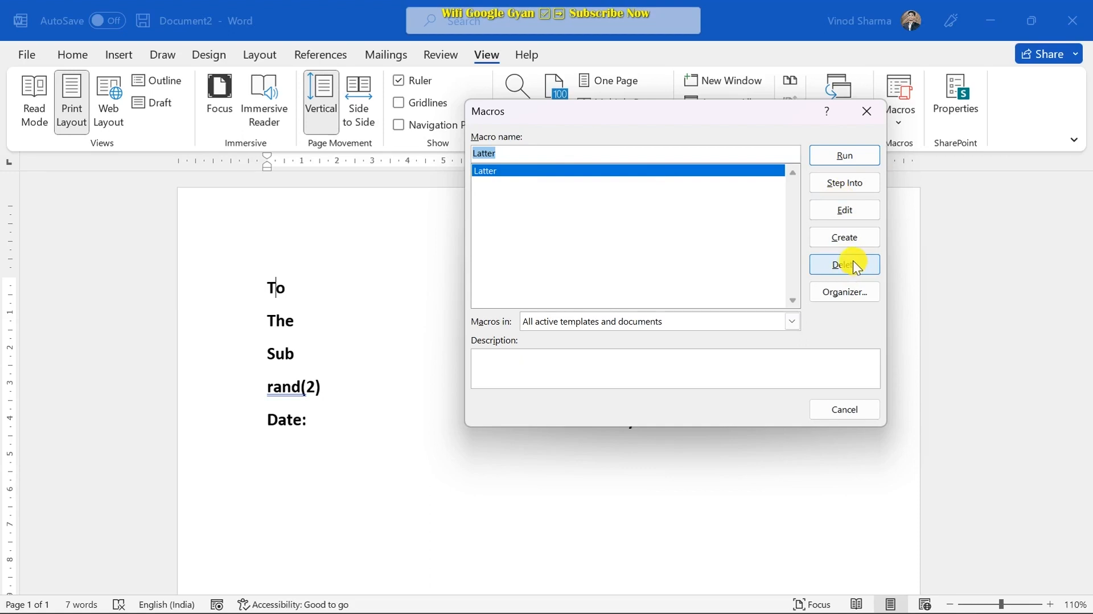
pyautogui.click(867, 112)
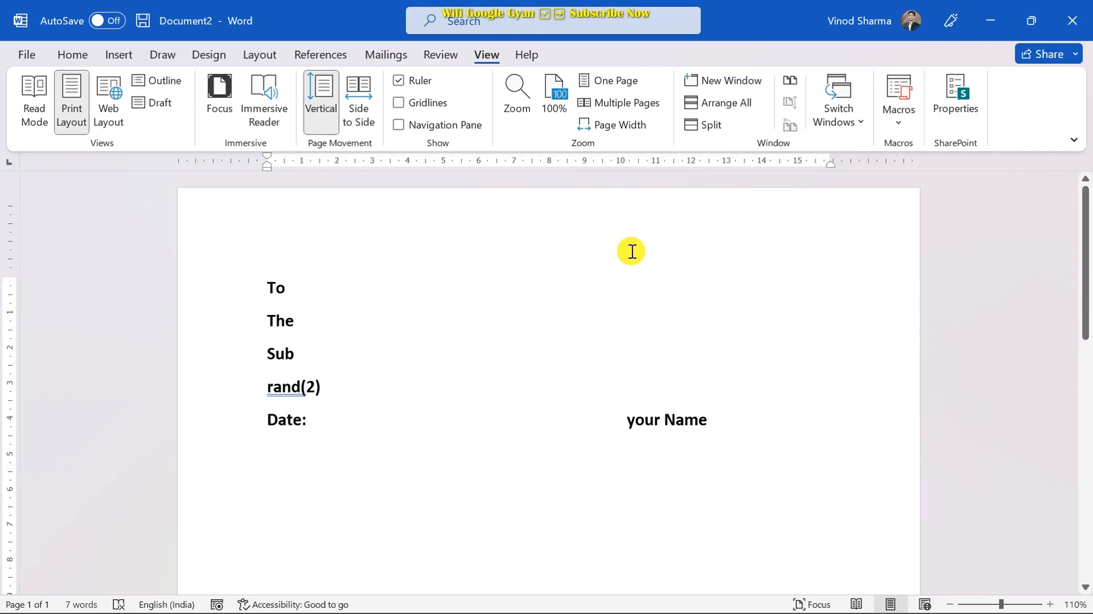
pyautogui.scroll(-3, 631, 251)
pyautogui.scroll(1, 630, 253)
pyautogui.scroll(2, 630, 253)
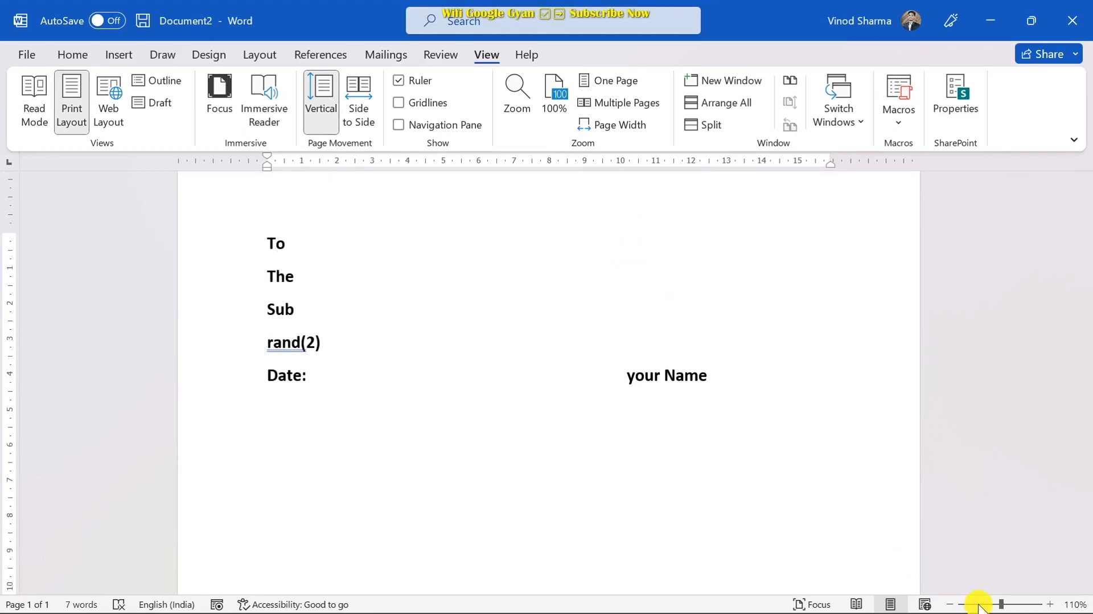